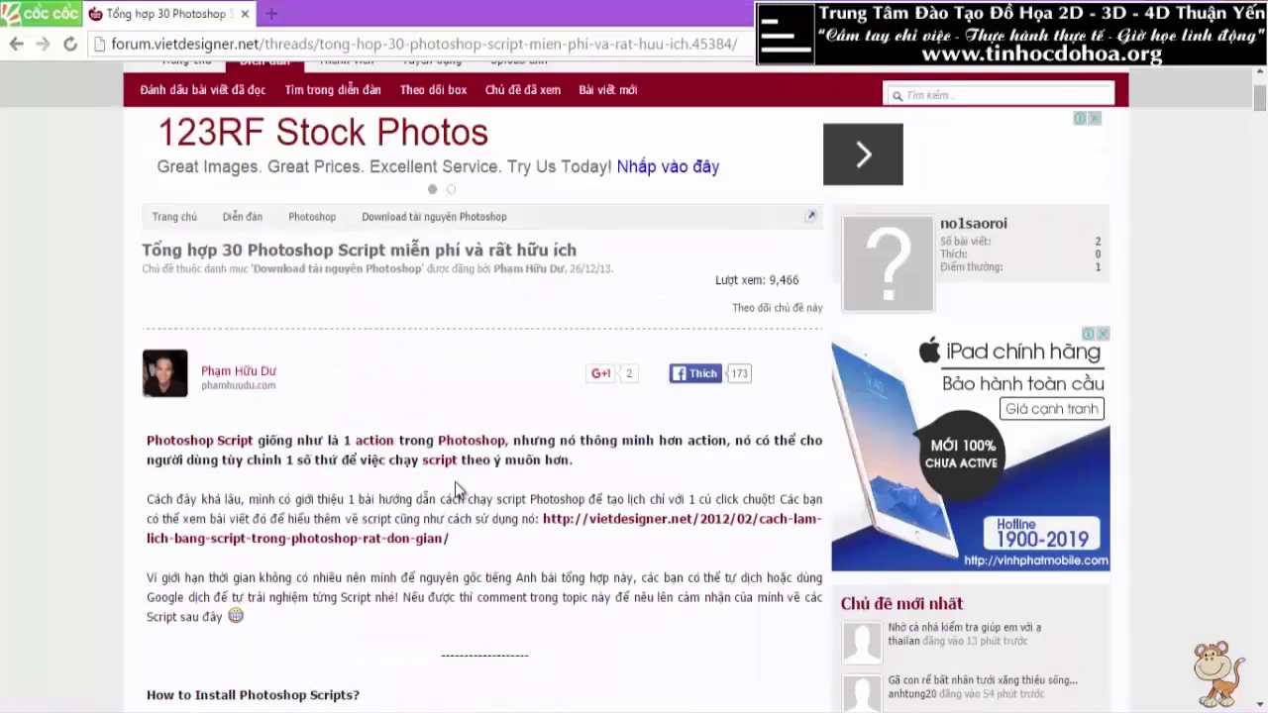
Read down the vietdesigner.net scripts thread past 'Perspective tools' to 'Lighten / Darken Color'.
{"action": "scroll", "coordinate": [455, 482], "scroll_direction": "up", "scroll_amount": 3}
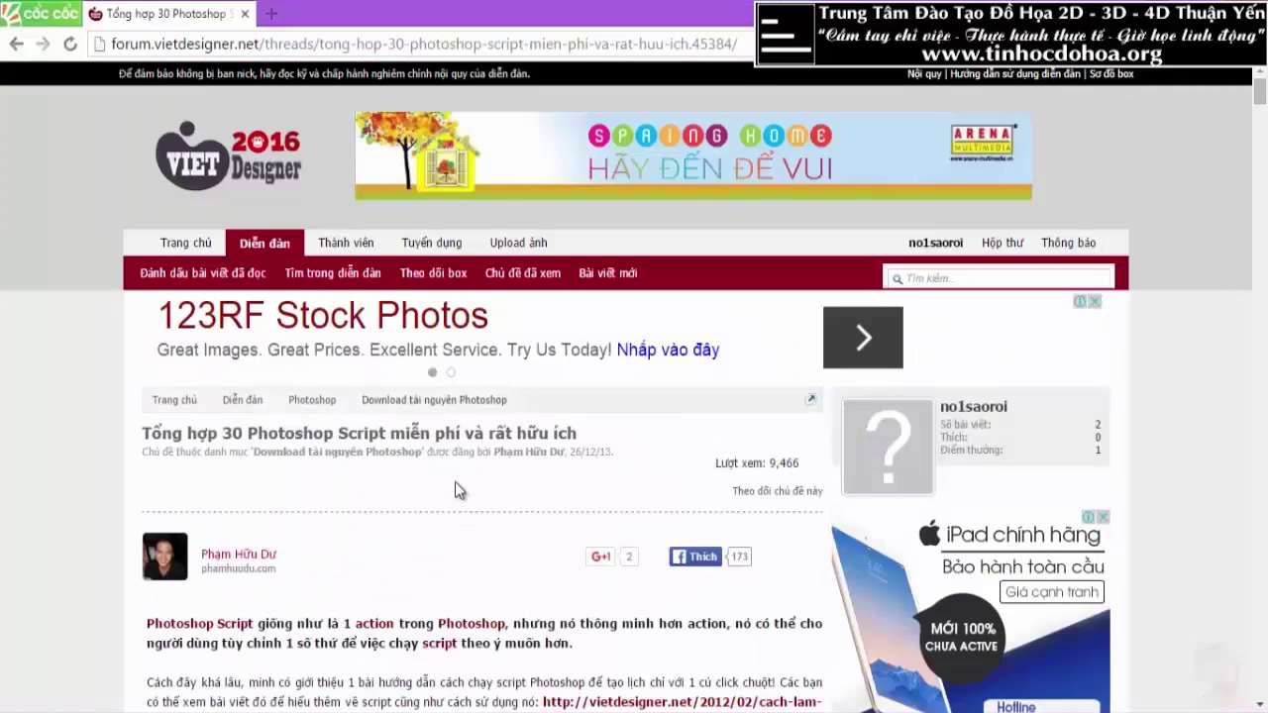
{"action": "scroll", "coordinate": [0, 424], "scroll_direction": "down", "scroll_amount": 1}
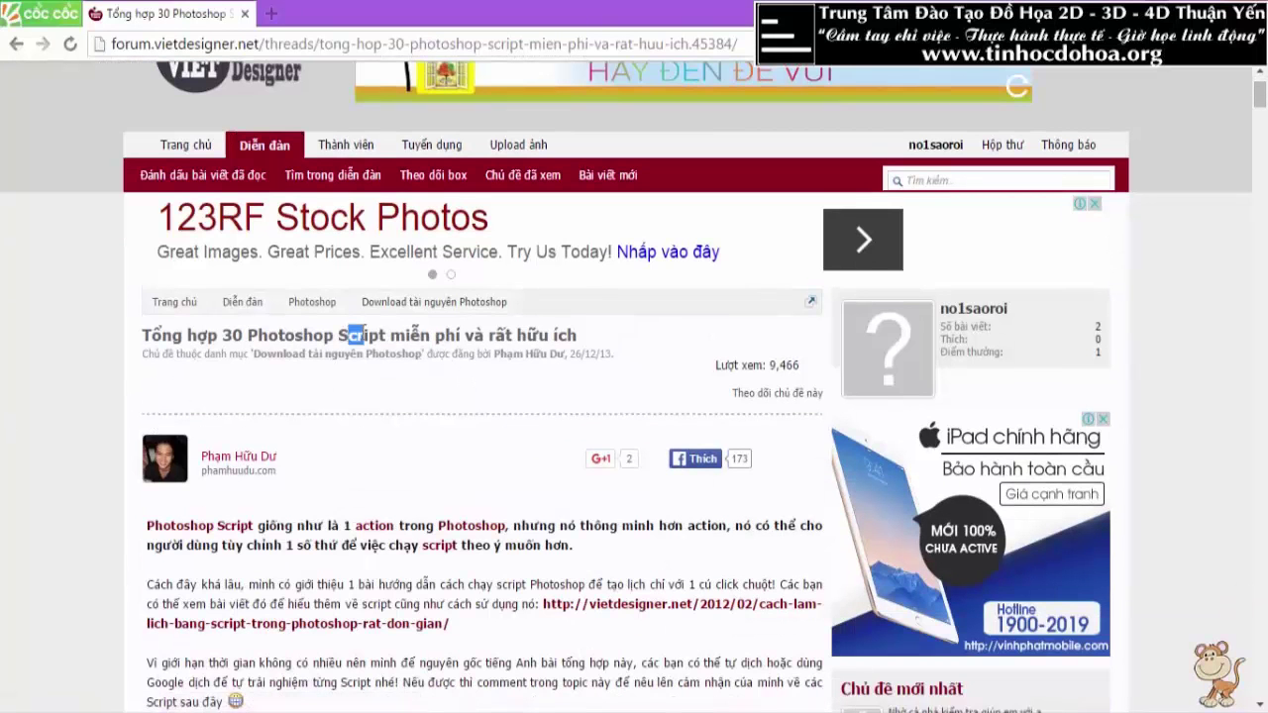
{"action": "scroll", "coordinate": [351, 386], "scroll_direction": "down", "scroll_amount": 3}
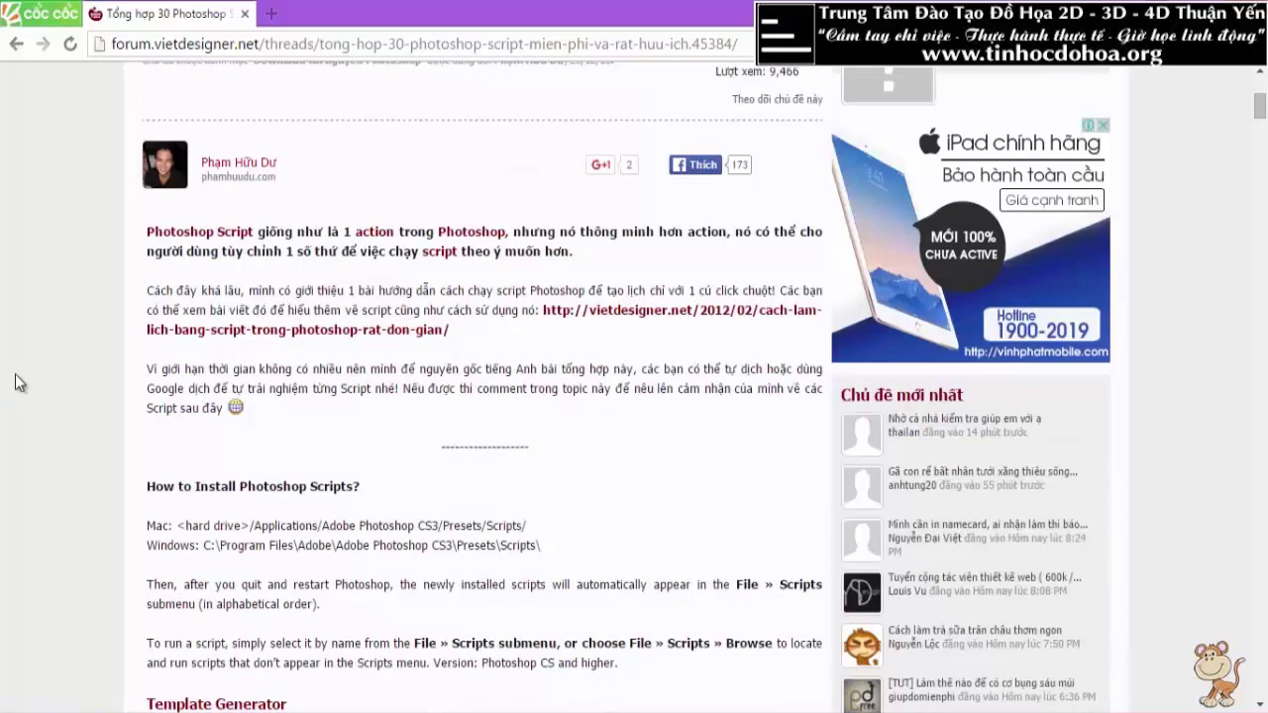
{"action": "scroll", "coordinate": [14, 374], "scroll_direction": "down", "scroll_amount": 2}
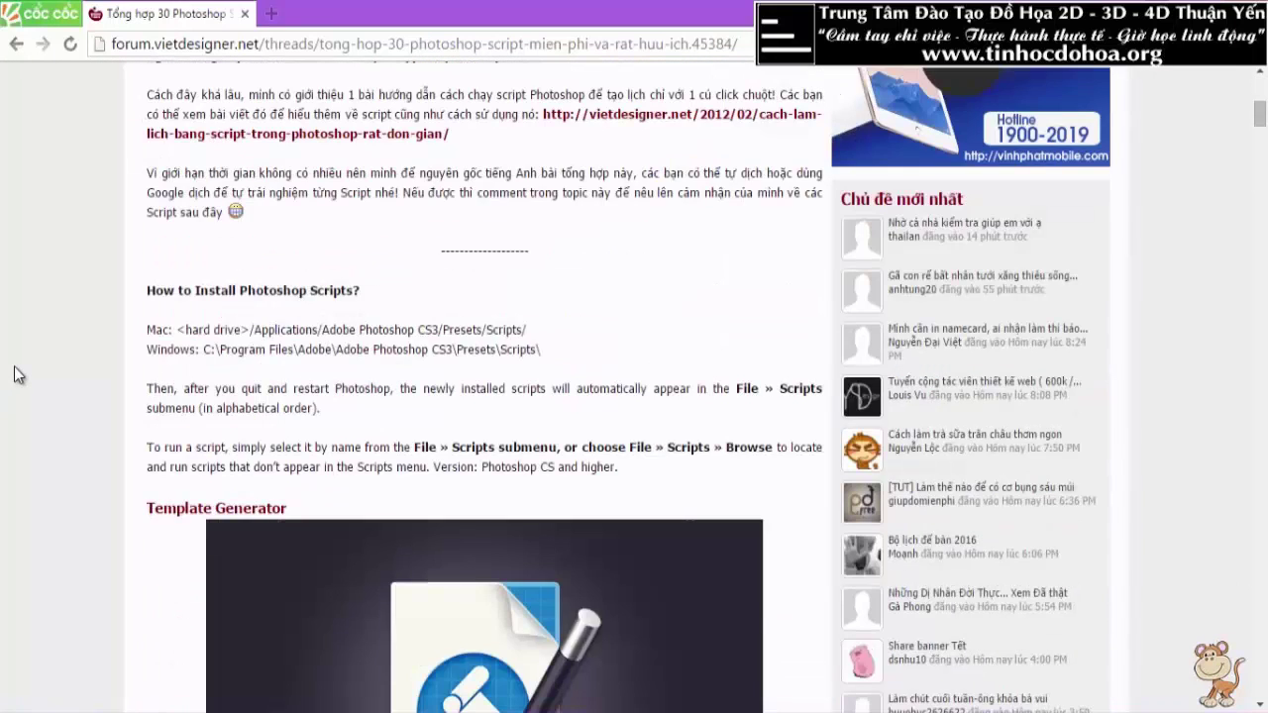
{"action": "scroll", "coordinate": [14, 375], "scroll_direction": "up", "scroll_amount": 3}
{"action": "scroll", "coordinate": [14, 375], "scroll_direction": "down", "scroll_amount": 4}
{"action": "scroll", "coordinate": [14, 375], "scroll_direction": "down", "scroll_amount": 2}
{"action": "scroll", "coordinate": [14, 375], "scroll_direction": "down", "scroll_amount": 3}
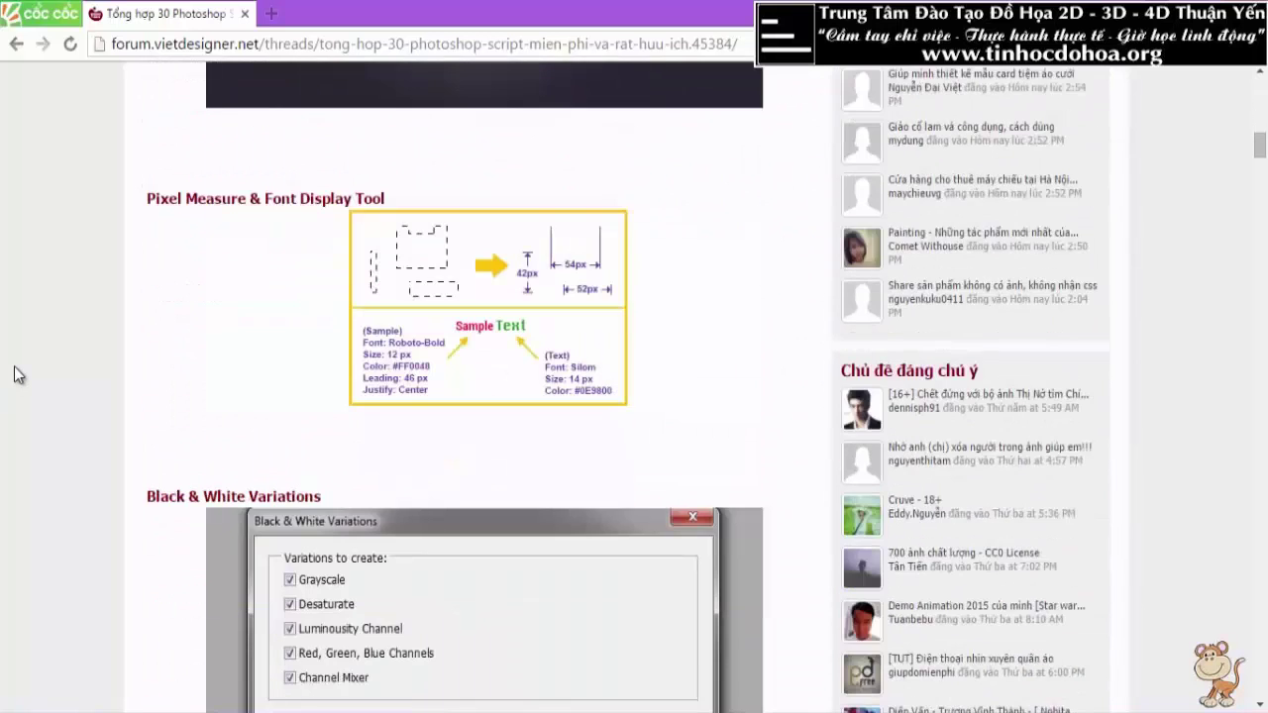
{"action": "scroll", "coordinate": [13, 374], "scroll_direction": "down", "scroll_amount": 2}
{"action": "scroll", "coordinate": [14, 374], "scroll_direction": "down", "scroll_amount": 1}
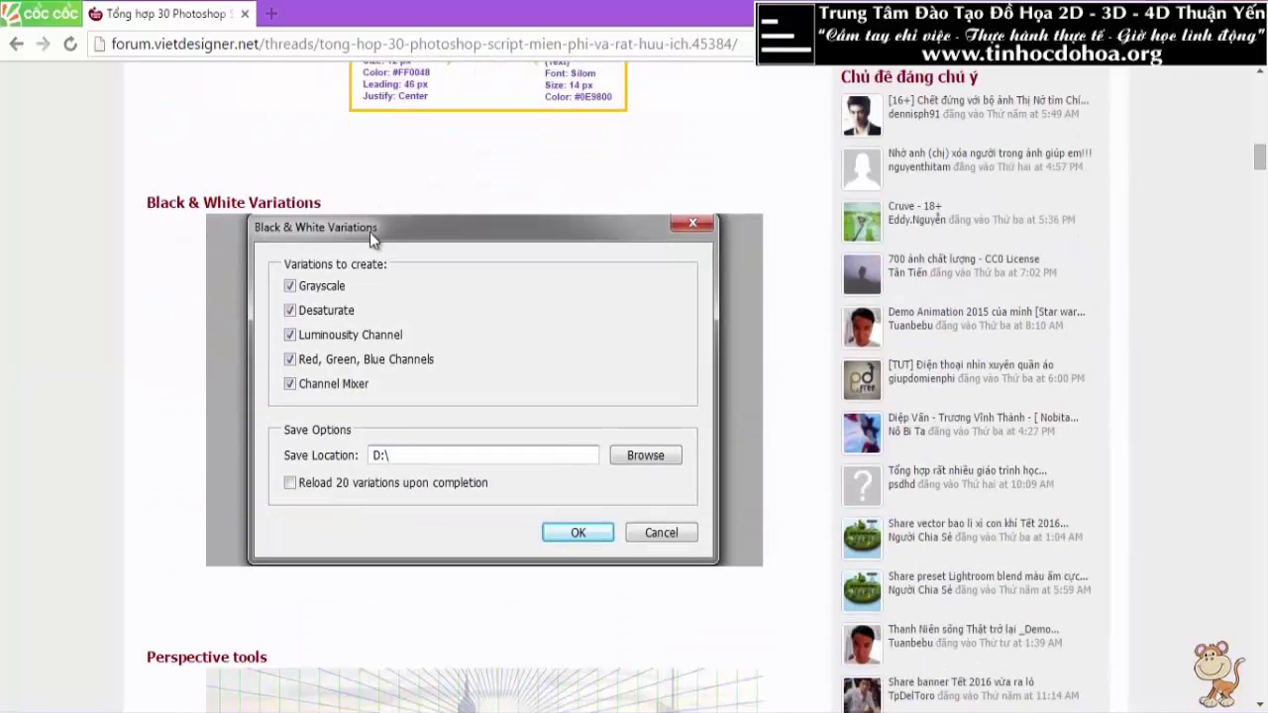
{"action": "scroll", "coordinate": [367, 238], "scroll_direction": "down", "scroll_amount": 4}
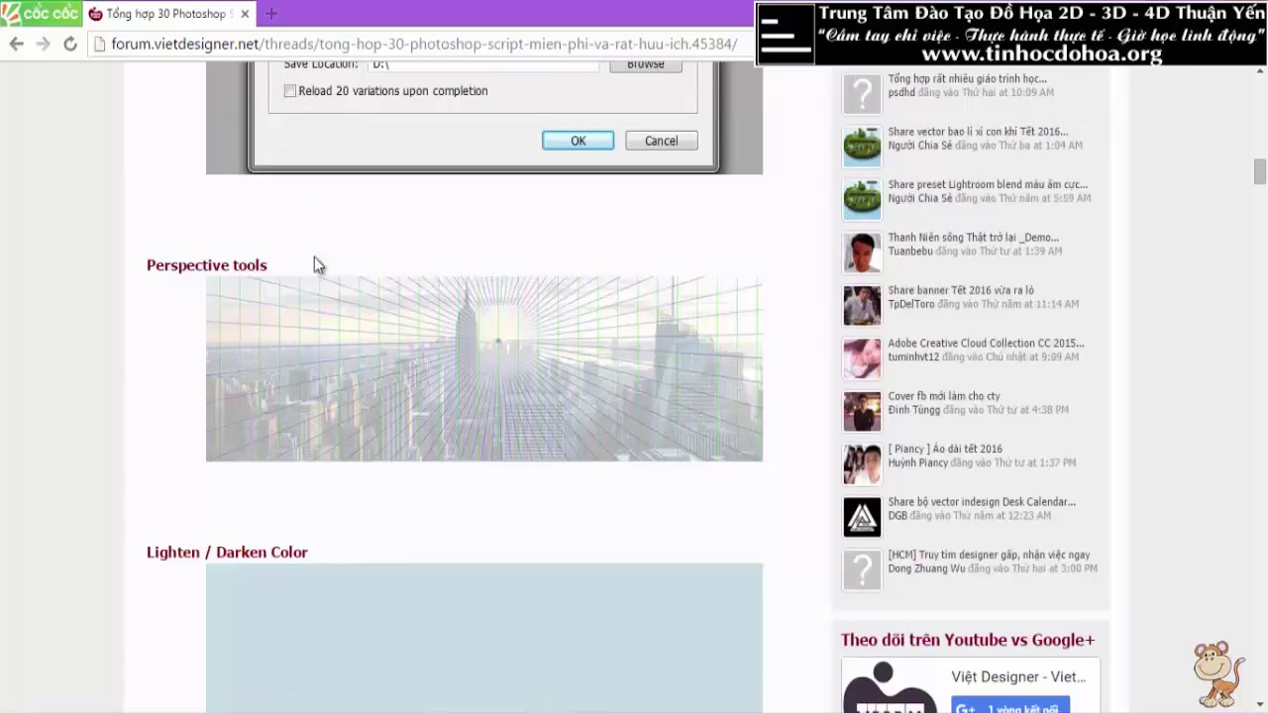
{"action": "key", "text": "ctrl+a"}
{"action": "left_click", "coordinate": [278, 229]}
{"action": "scroll", "coordinate": [483, 332], "scroll_direction": "down", "scroll_amount": 1}
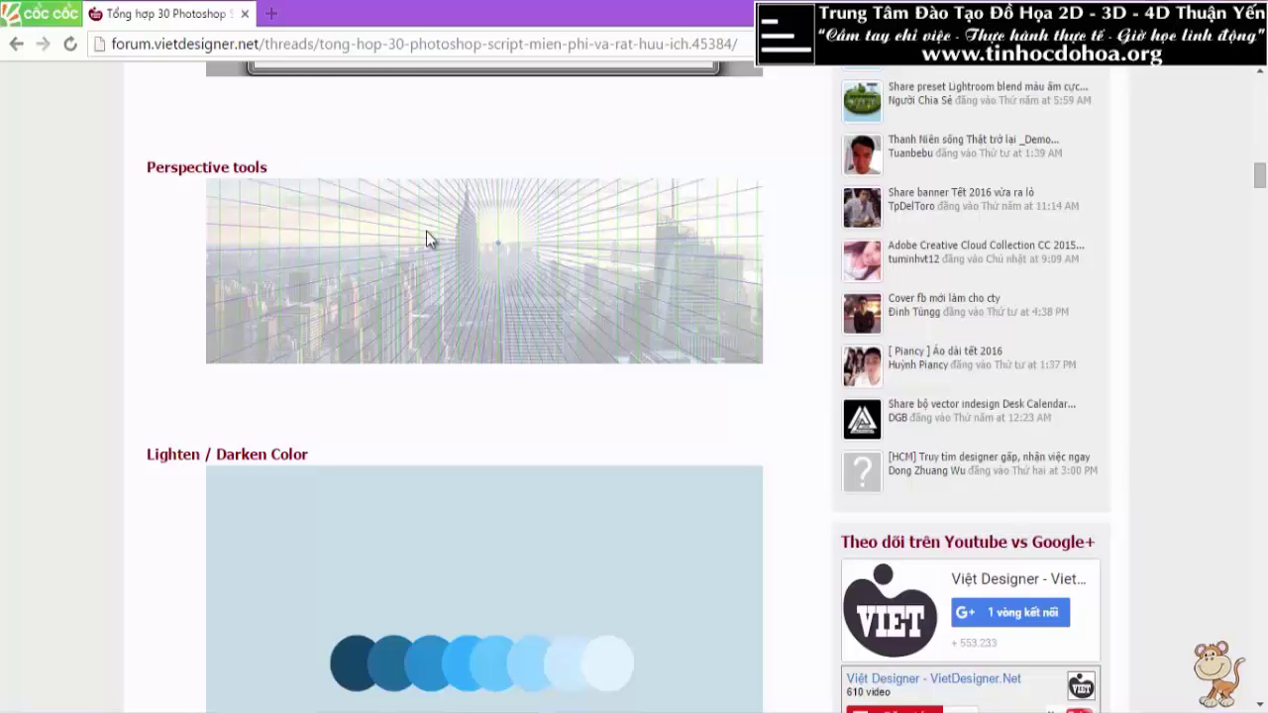
{"action": "scroll", "coordinate": [512, 239], "scroll_direction": "down", "scroll_amount": 2}
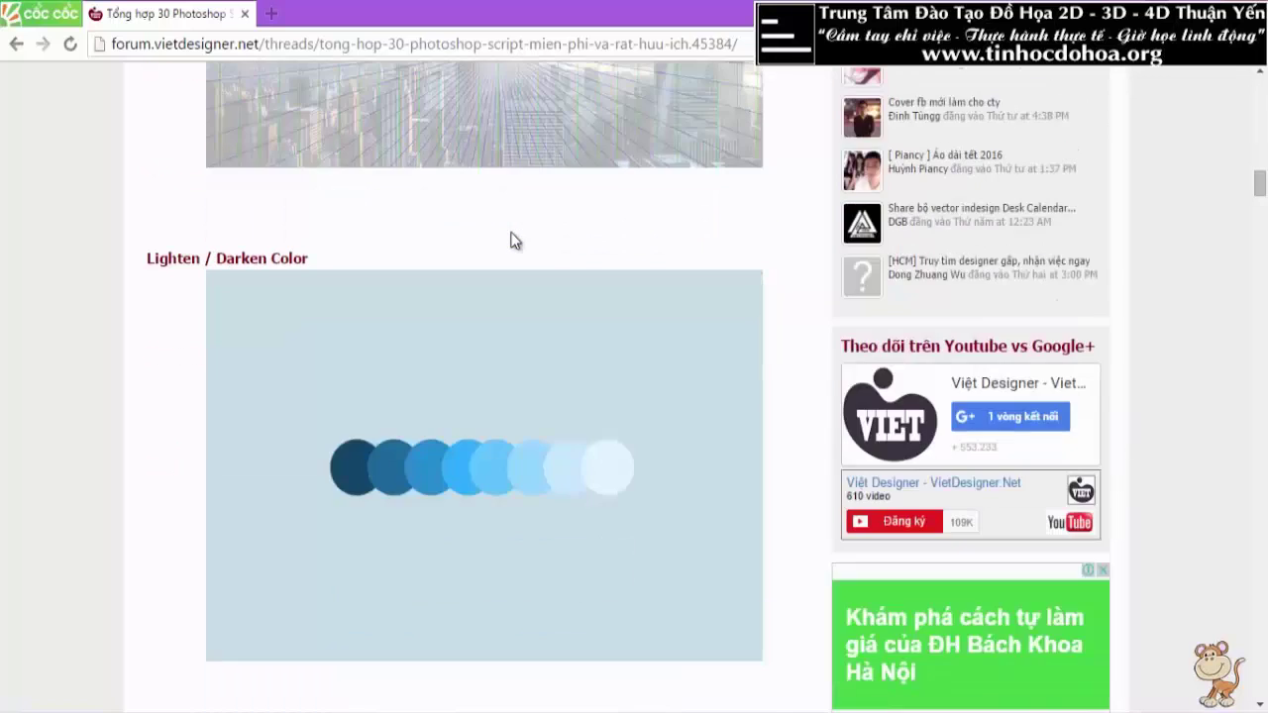
{"action": "scroll", "coordinate": [512, 240], "scroll_direction": "down", "scroll_amount": 1}
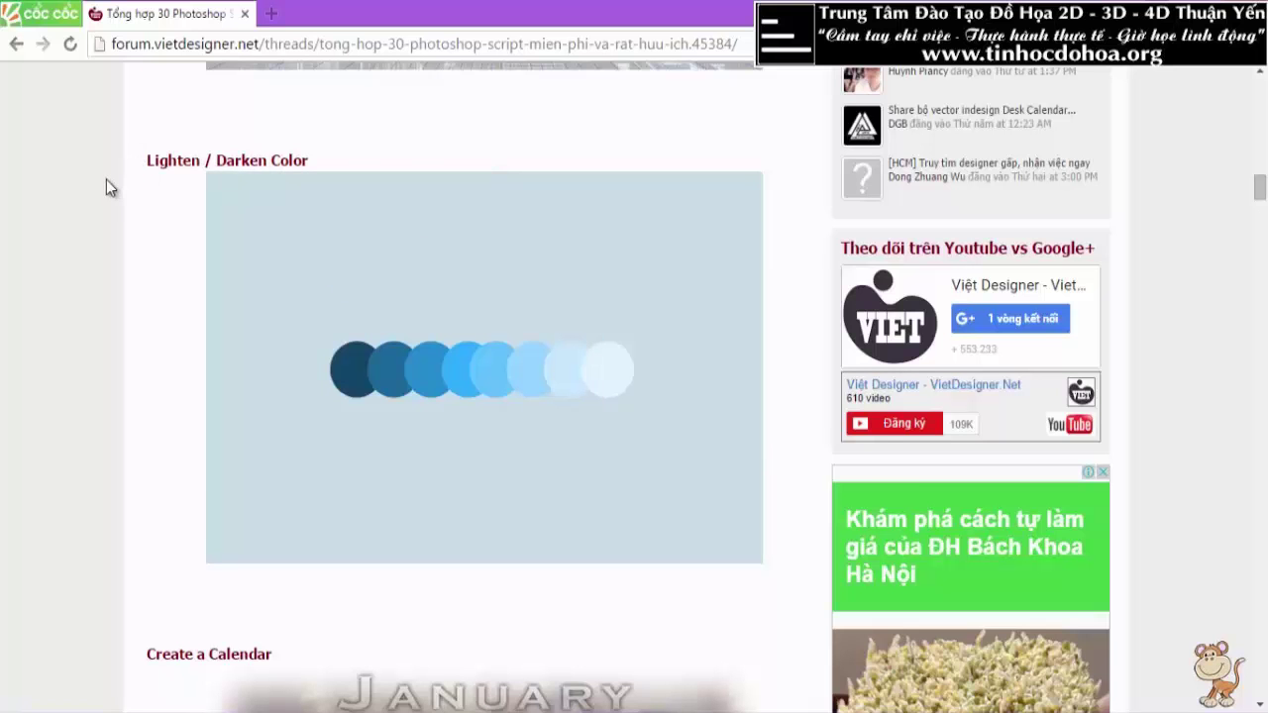
Scroll down past Corner Editor and Radius Resizer to the end of the thread.
{"action": "scroll", "coordinate": [106, 187], "scroll_direction": "down", "scroll_amount": 2}
{"action": "scroll", "coordinate": [106, 187], "scroll_direction": "down", "scroll_amount": 2}
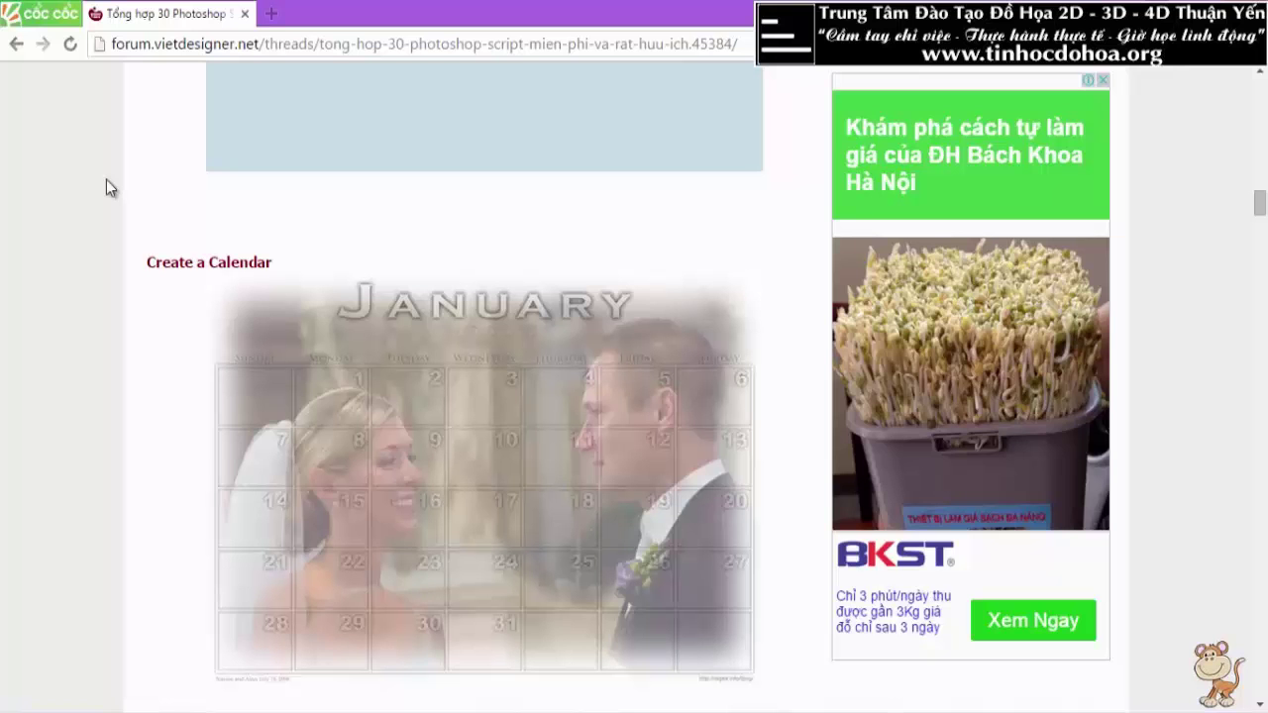
{"action": "scroll", "coordinate": [138, 198], "scroll_direction": "down", "scroll_amount": 1}
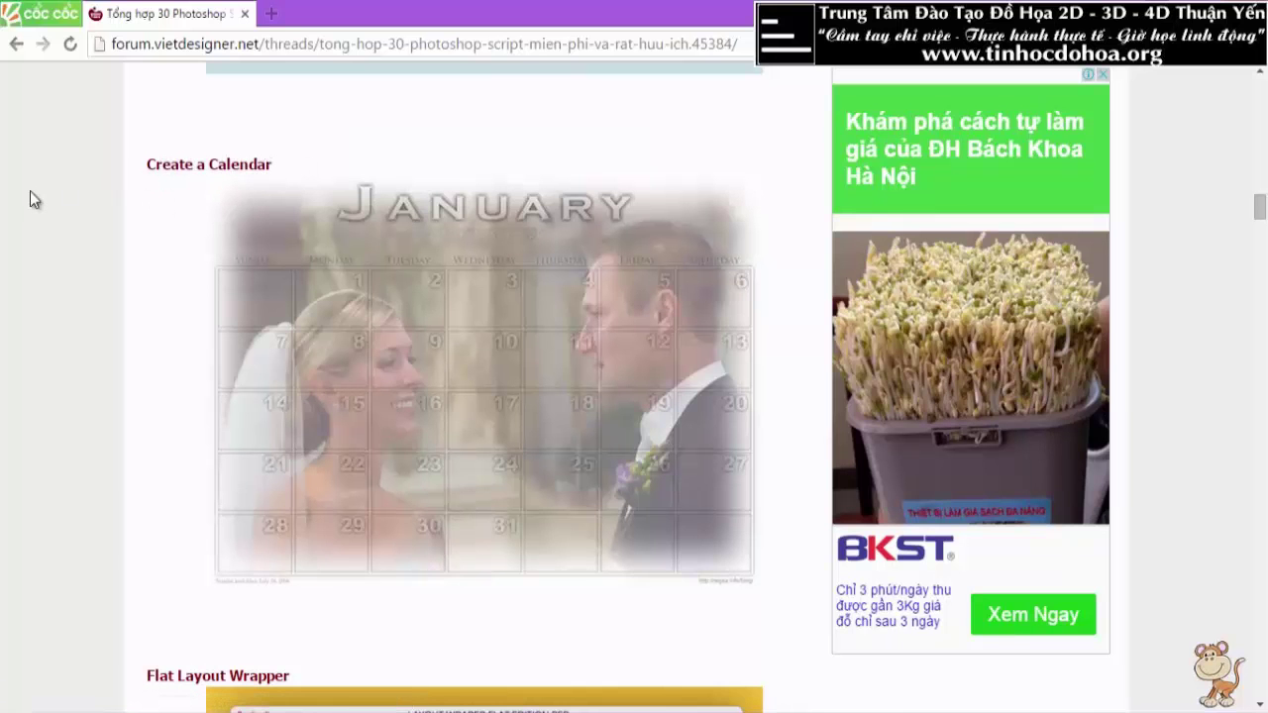
{"action": "scroll", "coordinate": [30, 193], "scroll_direction": "down", "scroll_amount": 4}
{"action": "scroll", "coordinate": [29, 193], "scroll_direction": "down", "scroll_amount": 5}
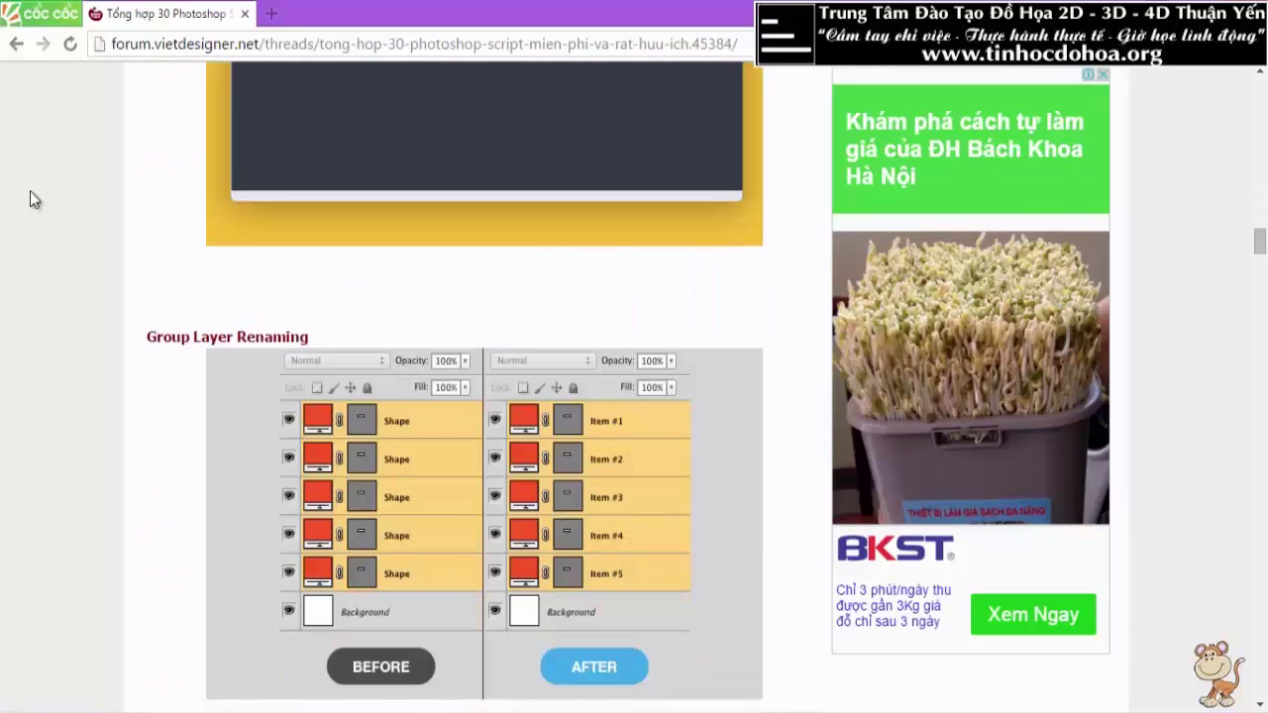
{"action": "scroll", "coordinate": [30, 199], "scroll_direction": "down", "scroll_amount": 1}
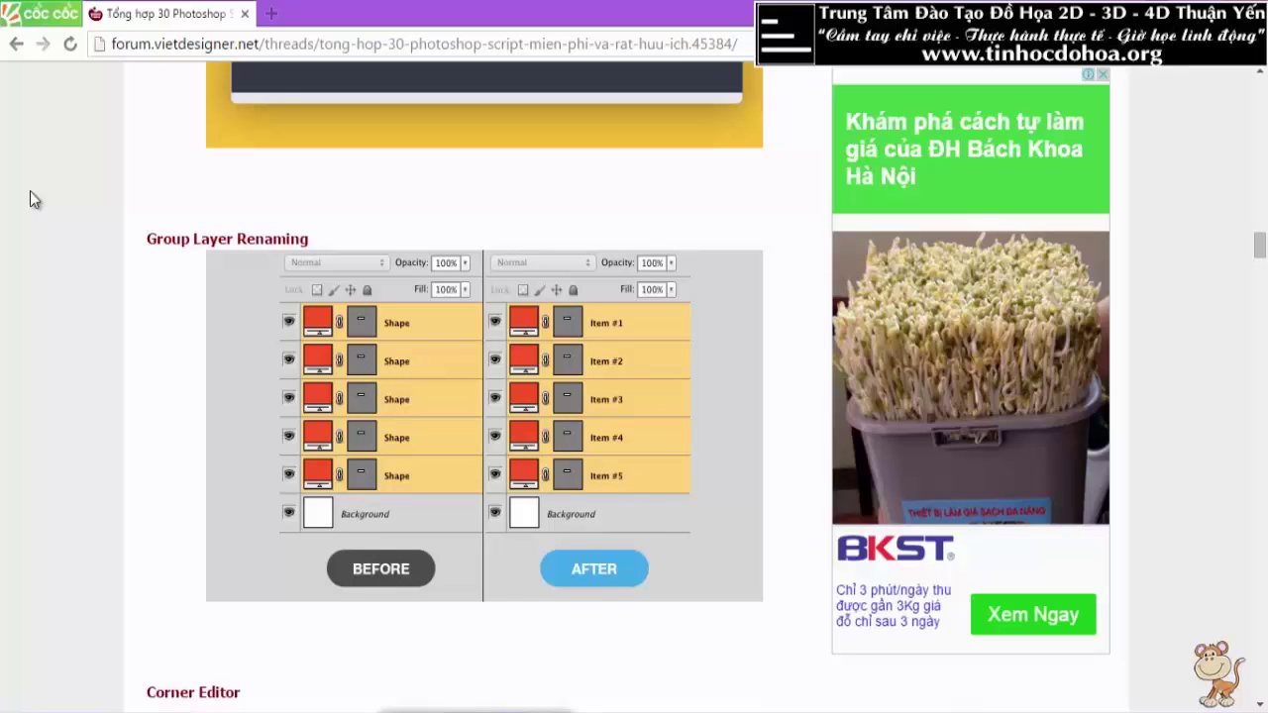
{"action": "scroll", "coordinate": [29, 193], "scroll_direction": "down", "scroll_amount": 2}
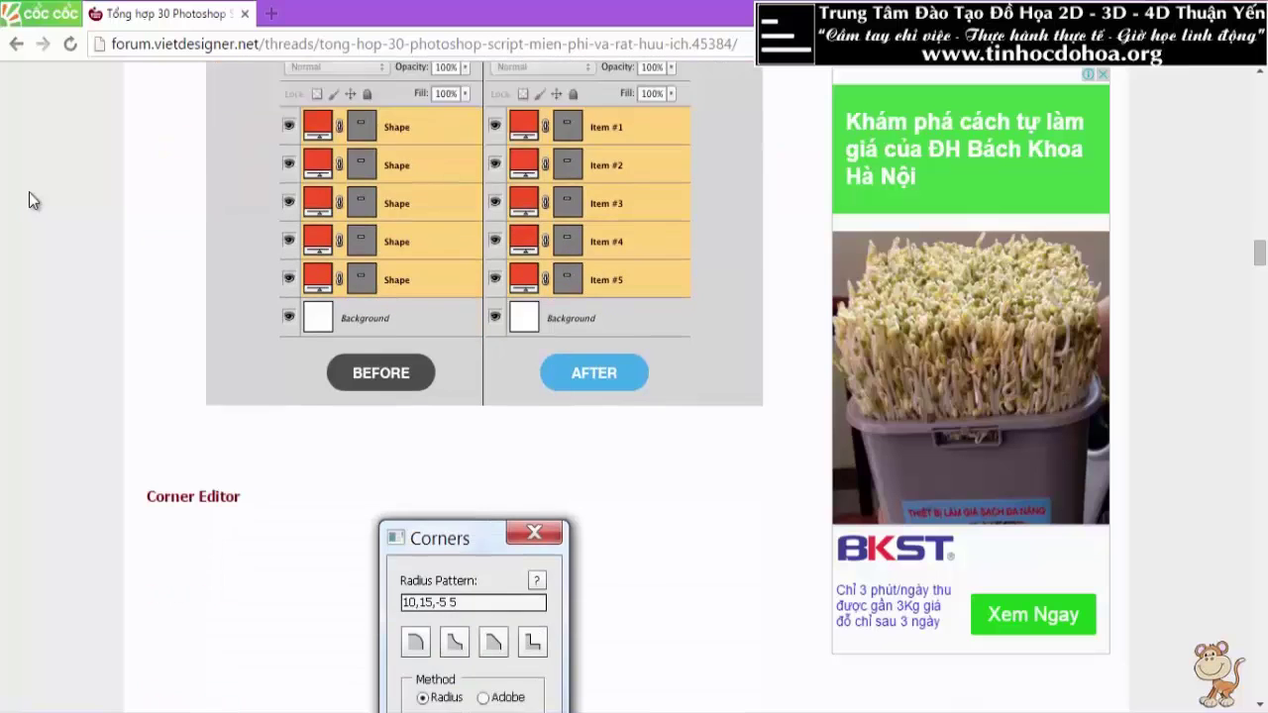
{"action": "scroll", "coordinate": [29, 193], "scroll_direction": "down", "scroll_amount": 1}
{"action": "scroll", "coordinate": [29, 193], "scroll_direction": "down", "scroll_amount": 1}
{"action": "scroll", "coordinate": [29, 192], "scroll_direction": "down", "scroll_amount": 1}
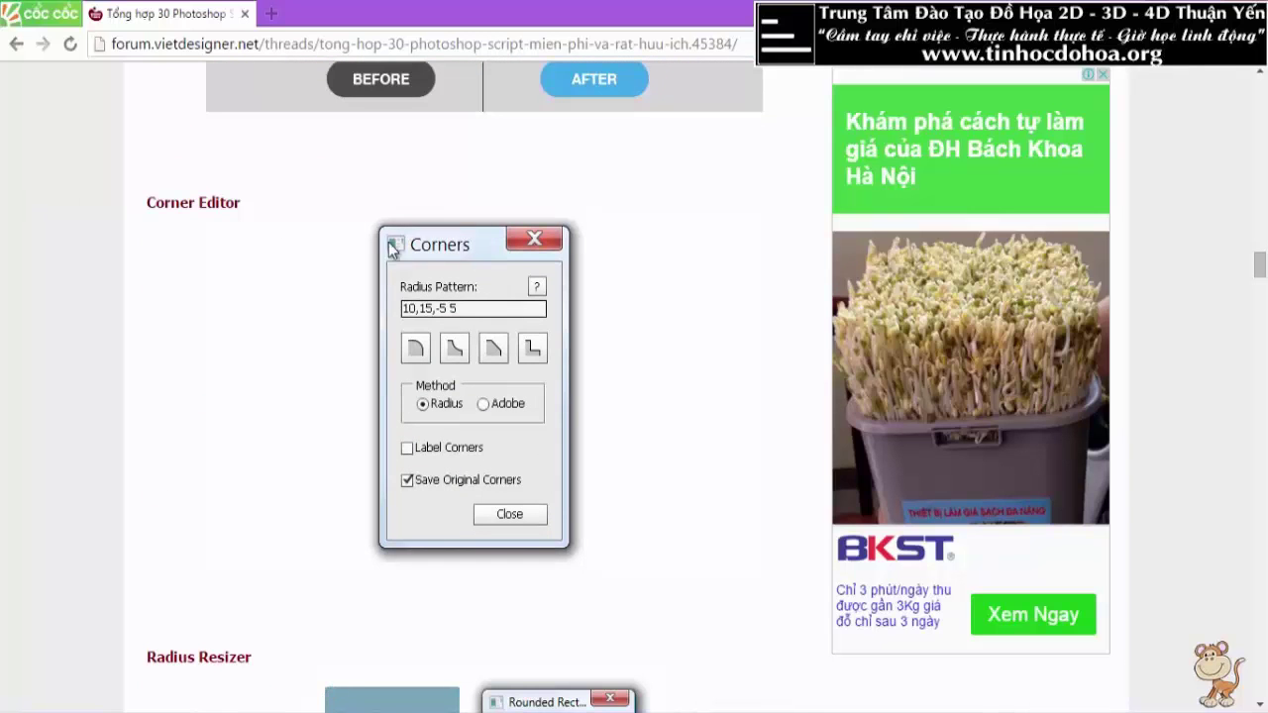
{"action": "scroll", "coordinate": [198, 247], "scroll_direction": "down", "scroll_amount": 3}
{"action": "scroll", "coordinate": [199, 242], "scroll_direction": "down", "scroll_amount": 1}
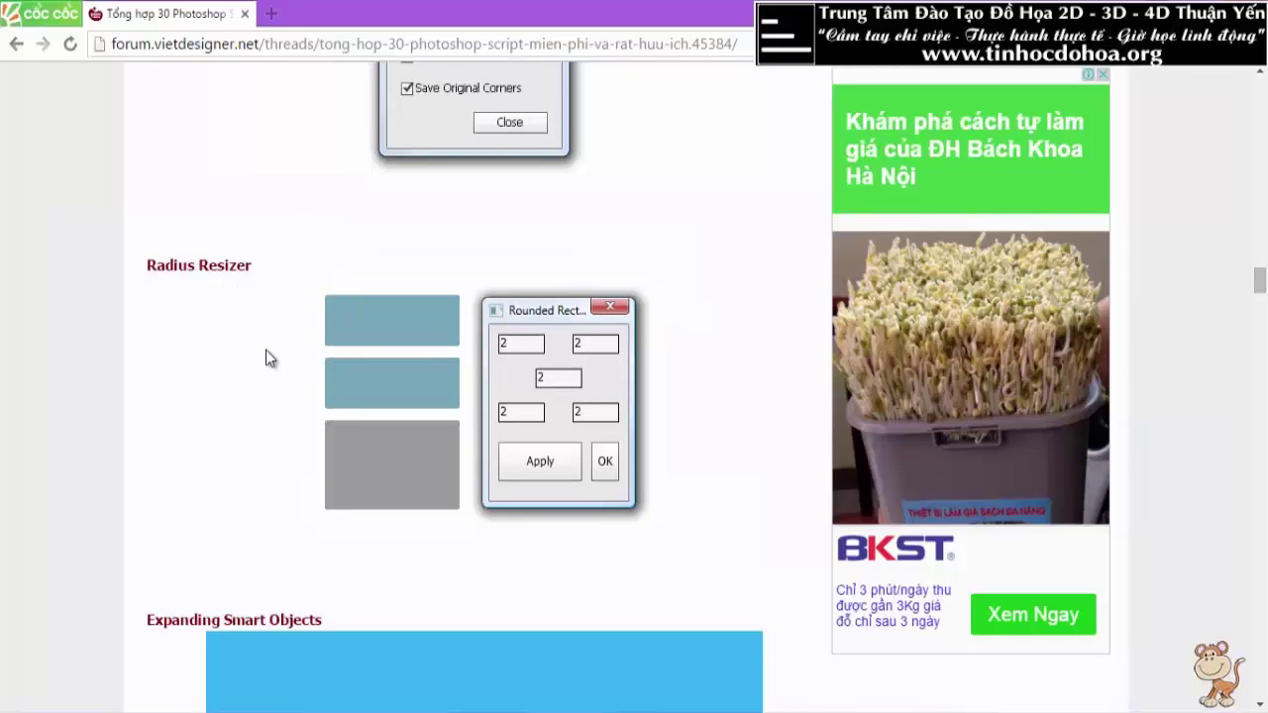
{"action": "scroll", "coordinate": [266, 357], "scroll_direction": "down", "scroll_amount": 3}
{"action": "scroll", "coordinate": [265, 357], "scroll_direction": "down", "scroll_amount": 4}
{"action": "scroll", "coordinate": [266, 359], "scroll_direction": "down", "scroll_amount": 4}
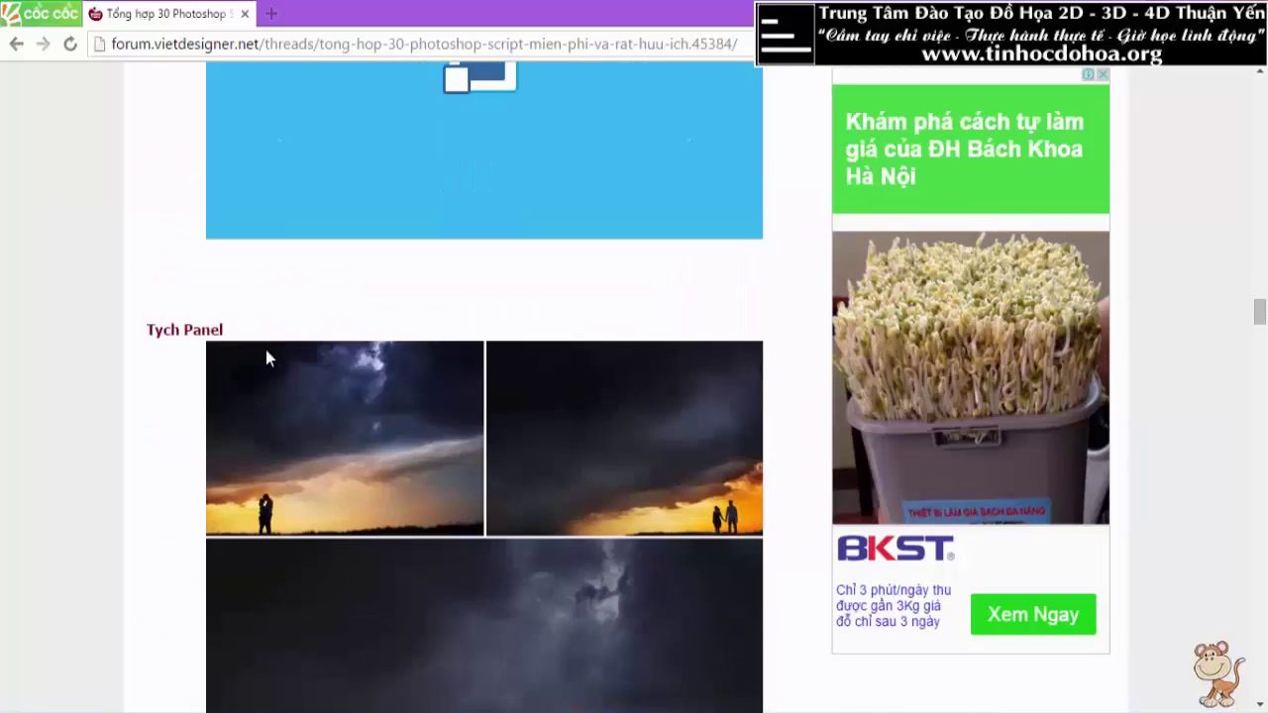
{"action": "scroll", "coordinate": [265, 352], "scroll_direction": "down", "scroll_amount": 3}
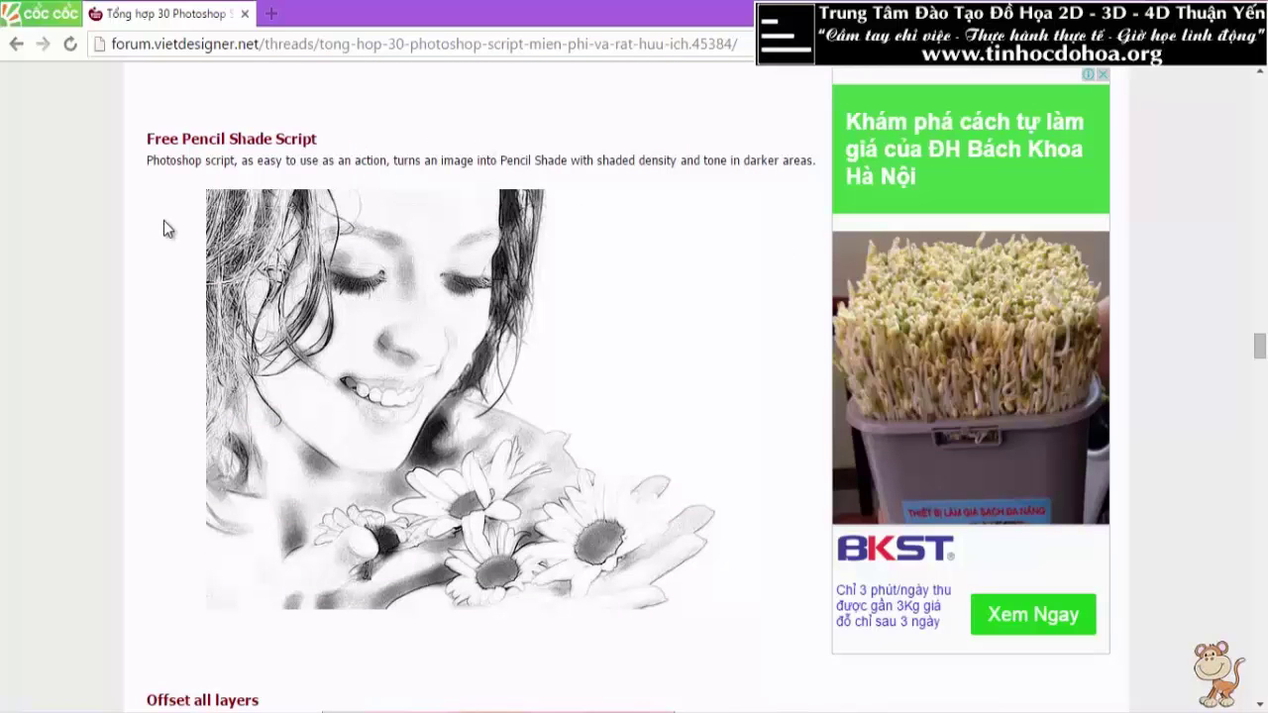
{"action": "scroll", "coordinate": [164, 220], "scroll_direction": "down", "scroll_amount": 1}
{"action": "scroll", "coordinate": [164, 220], "scroll_direction": "down", "scroll_amount": 2}
{"action": "scroll", "coordinate": [158, 222], "scroll_direction": "down", "scroll_amount": 1}
{"action": "scroll", "coordinate": [153, 235], "scroll_direction": "down", "scroll_amount": 4}
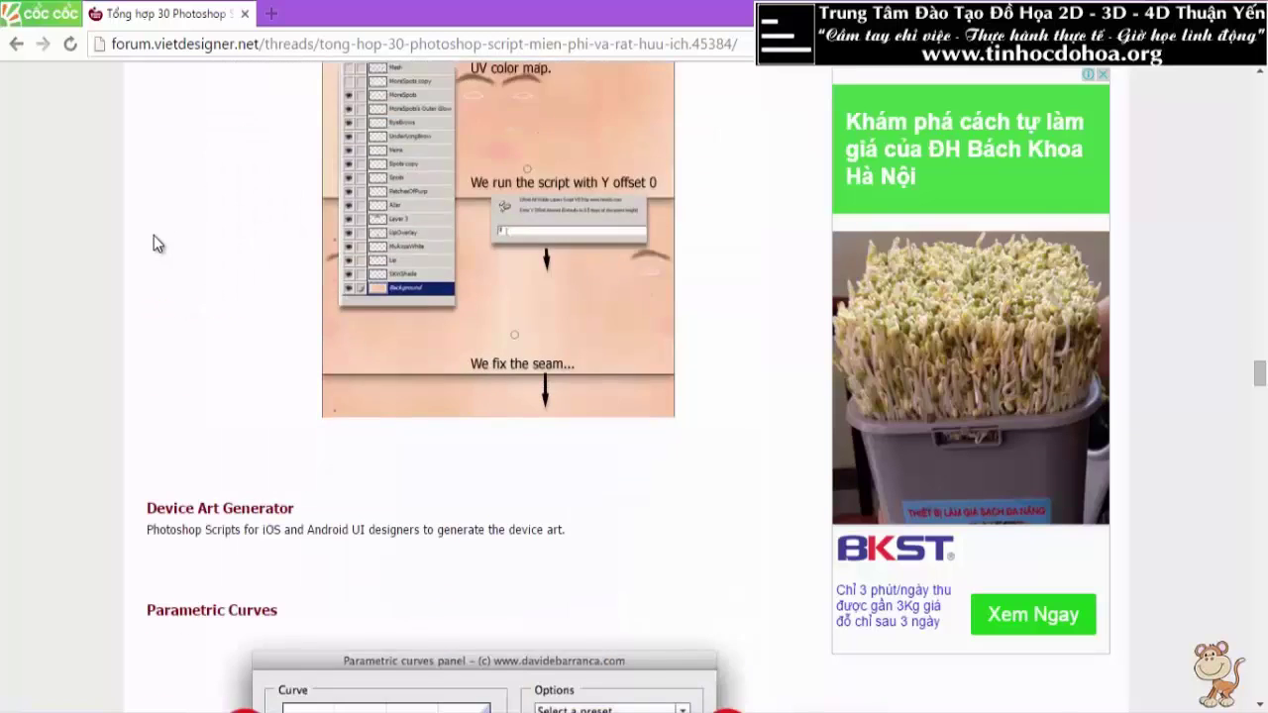
{"action": "scroll", "coordinate": [153, 235], "scroll_direction": "down", "scroll_amount": 3}
{"action": "scroll", "coordinate": [153, 236], "scroll_direction": "down", "scroll_amount": 1}
{"action": "scroll", "coordinate": [152, 236], "scroll_direction": "down", "scroll_amount": 6}
{"action": "scroll", "coordinate": [149, 238], "scroll_direction": "down", "scroll_amount": 4}
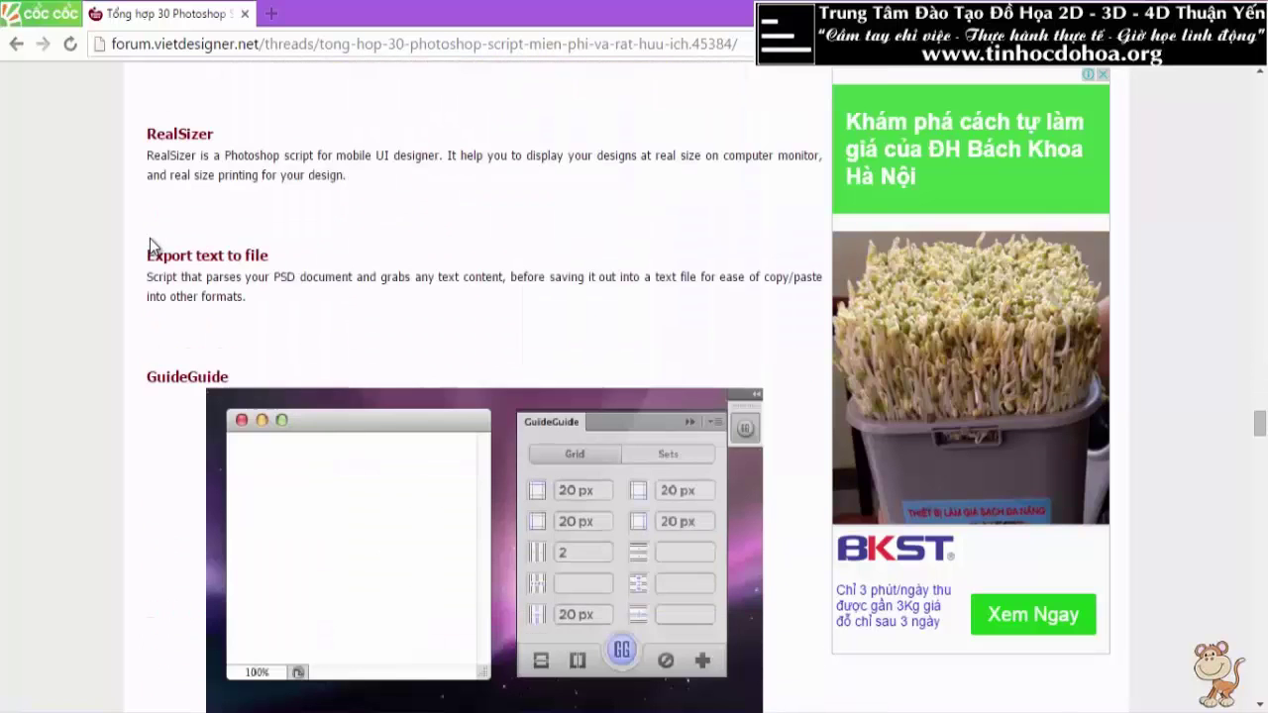
{"action": "scroll", "coordinate": [135, 265], "scroll_direction": "down", "scroll_amount": 4}
{"action": "scroll", "coordinate": [129, 273], "scroll_direction": "down", "scroll_amount": 4}
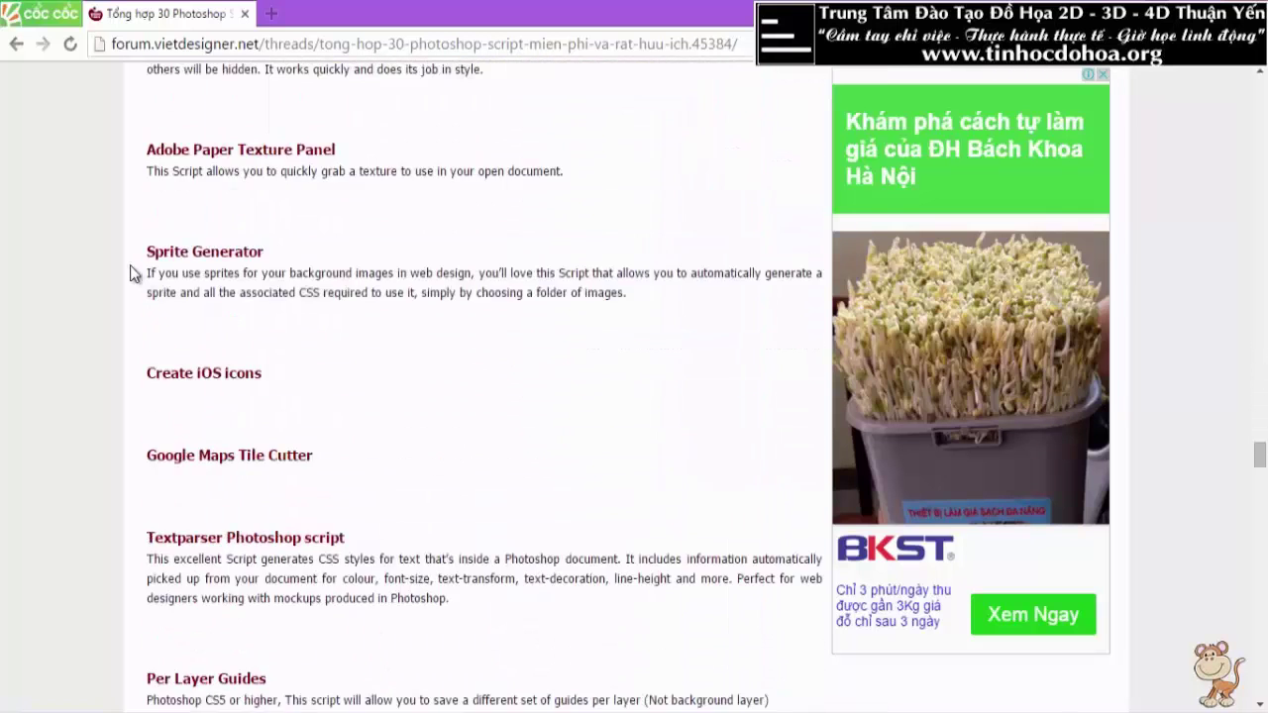
{"action": "scroll", "coordinate": [129, 273], "scroll_direction": "down", "scroll_amount": 4}
{"action": "scroll", "coordinate": [130, 274], "scroll_direction": "up", "scroll_amount": 2}
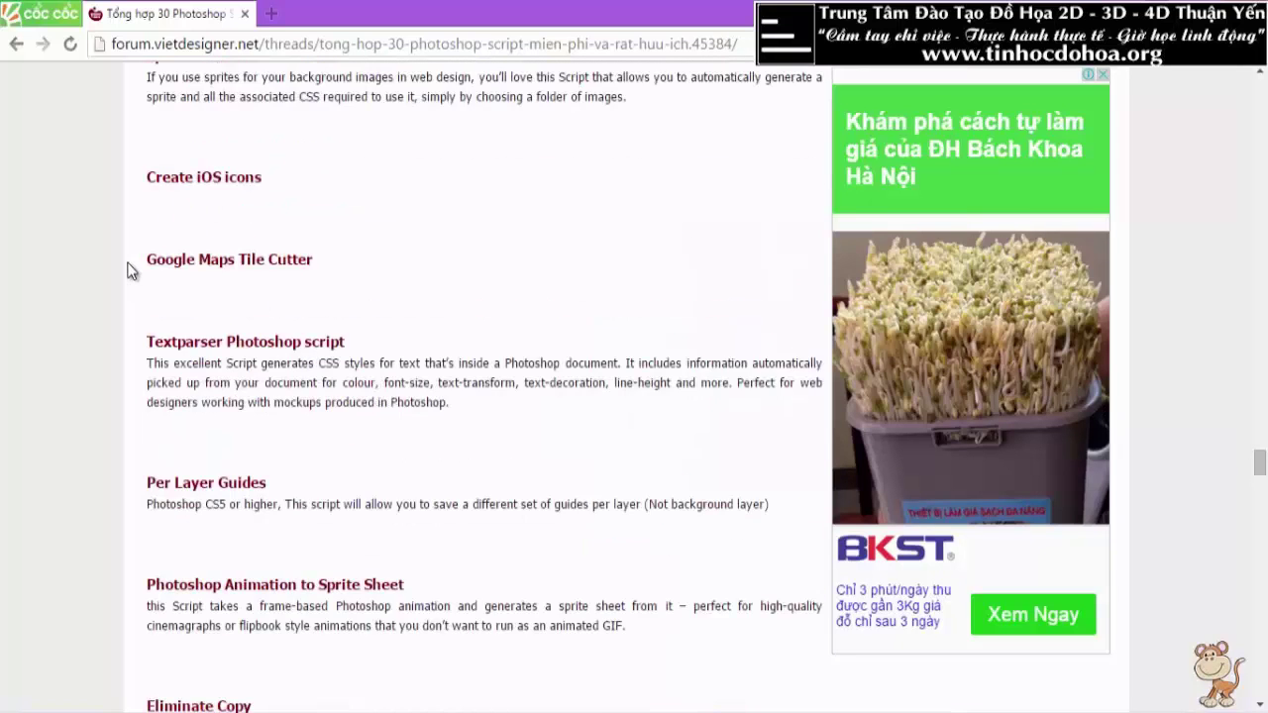
{"action": "scroll", "coordinate": [182, 271], "scroll_direction": "down", "scroll_amount": 6}
{"action": "scroll", "coordinate": [182, 268], "scroll_direction": "down", "scroll_amount": 6}
Scroll back up the thread to the Create a Calendar entry.
{"action": "scroll", "coordinate": [181, 269], "scroll_direction": "up", "scroll_amount": 6}
{"action": "scroll", "coordinate": [182, 269], "scroll_direction": "up", "scroll_amount": 5}
{"action": "scroll", "coordinate": [181, 270], "scroll_direction": "up", "scroll_amount": 5}
{"action": "scroll", "coordinate": [181, 270], "scroll_direction": "up", "scroll_amount": 5}
{"action": "scroll", "coordinate": [181, 267], "scroll_direction": "down", "scroll_amount": 10}
{"action": "scroll", "coordinate": [181, 267], "scroll_direction": "down", "scroll_amount": 5}
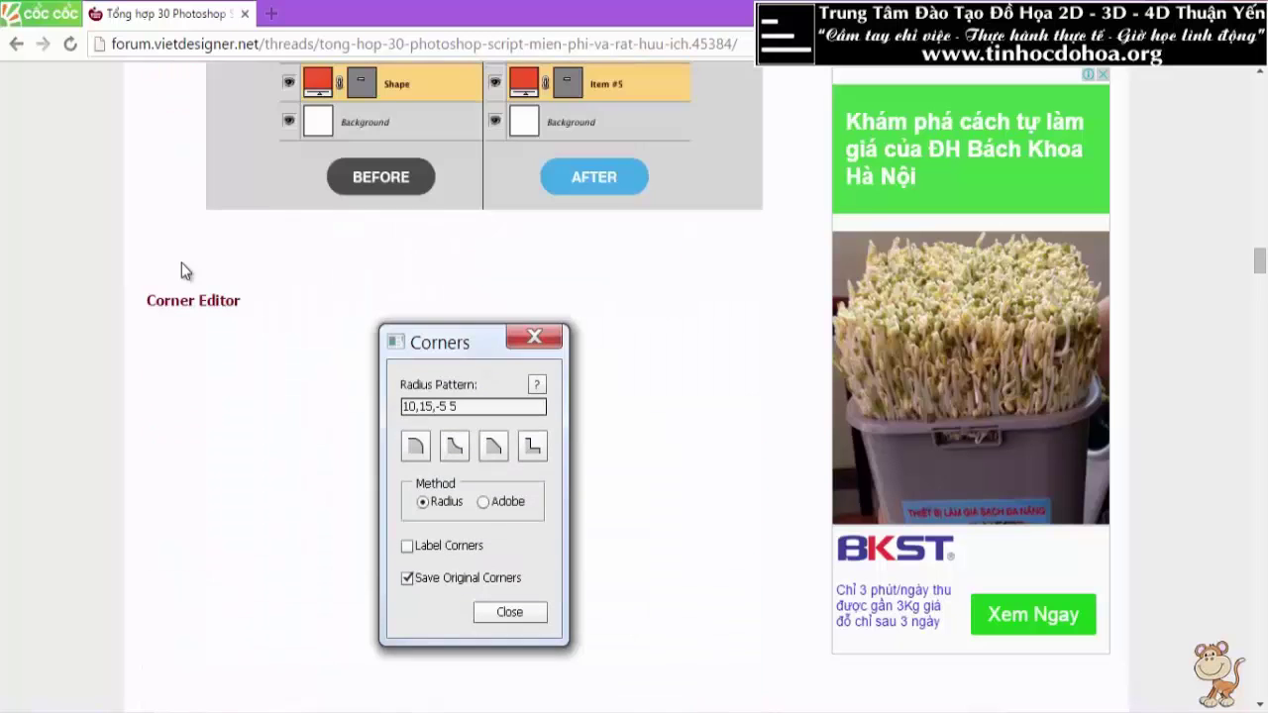
{"action": "scroll", "coordinate": [181, 266], "scroll_direction": "up", "scroll_amount": 2}
{"action": "scroll", "coordinate": [188, 269], "scroll_direction": "up", "scroll_amount": 5}
{"action": "scroll", "coordinate": [196, 273], "scroll_direction": "up", "scroll_amount": 5}
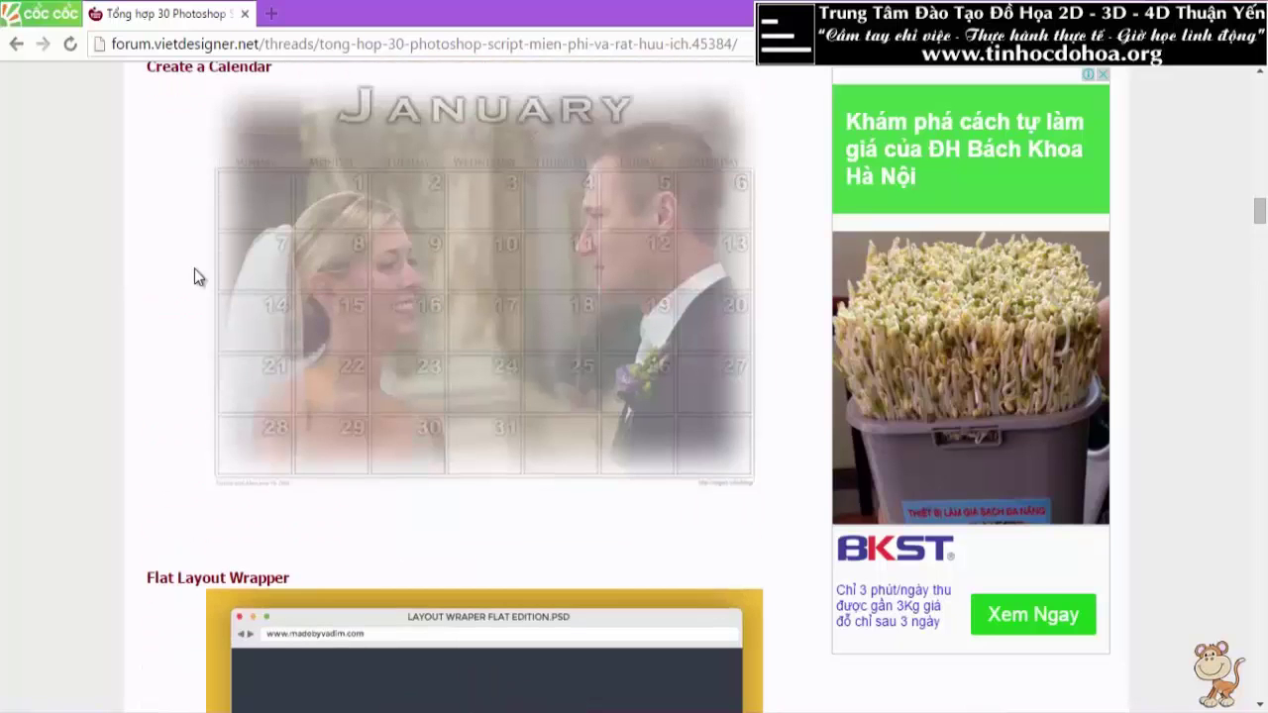
{"action": "scroll", "coordinate": [248, 218], "scroll_direction": "up", "scroll_amount": 2}
Follow the Create a Calendar link past the forum's redirect notice to regex.info.
{"action": "left_click", "coordinate": [216, 263]}
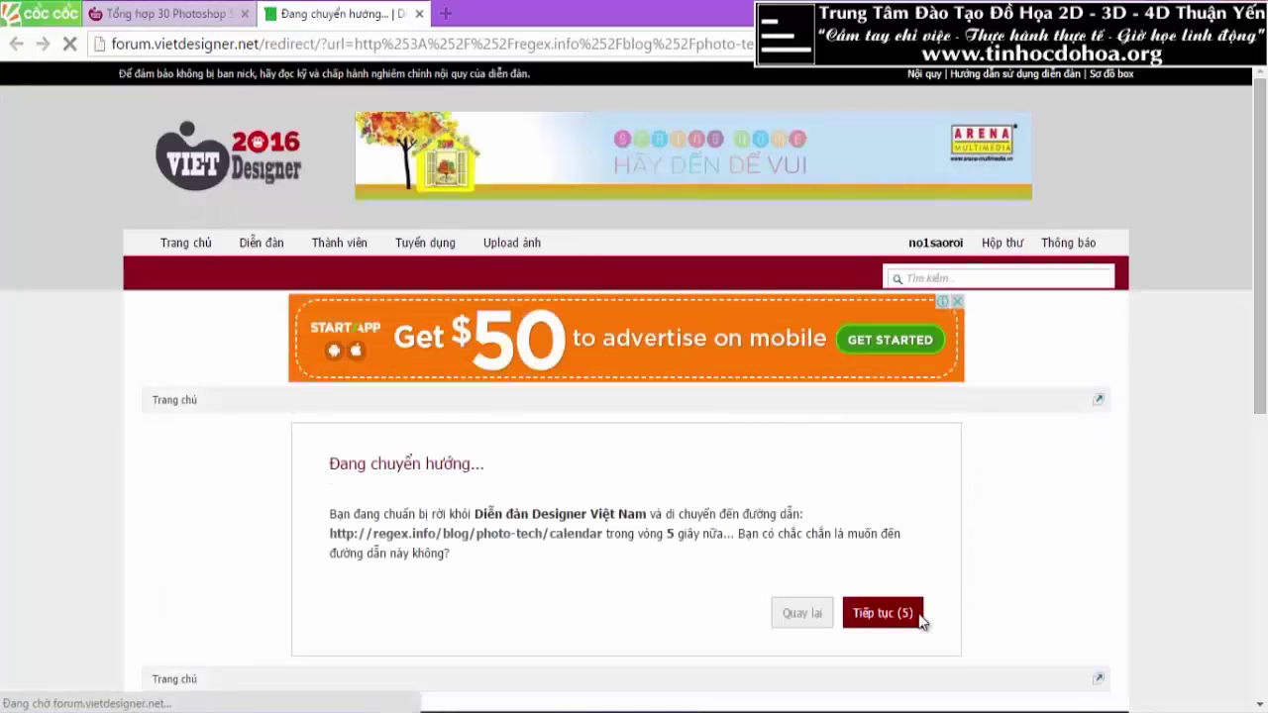
{"action": "scroll", "coordinate": [458, 366], "scroll_direction": "down", "scroll_amount": 5}
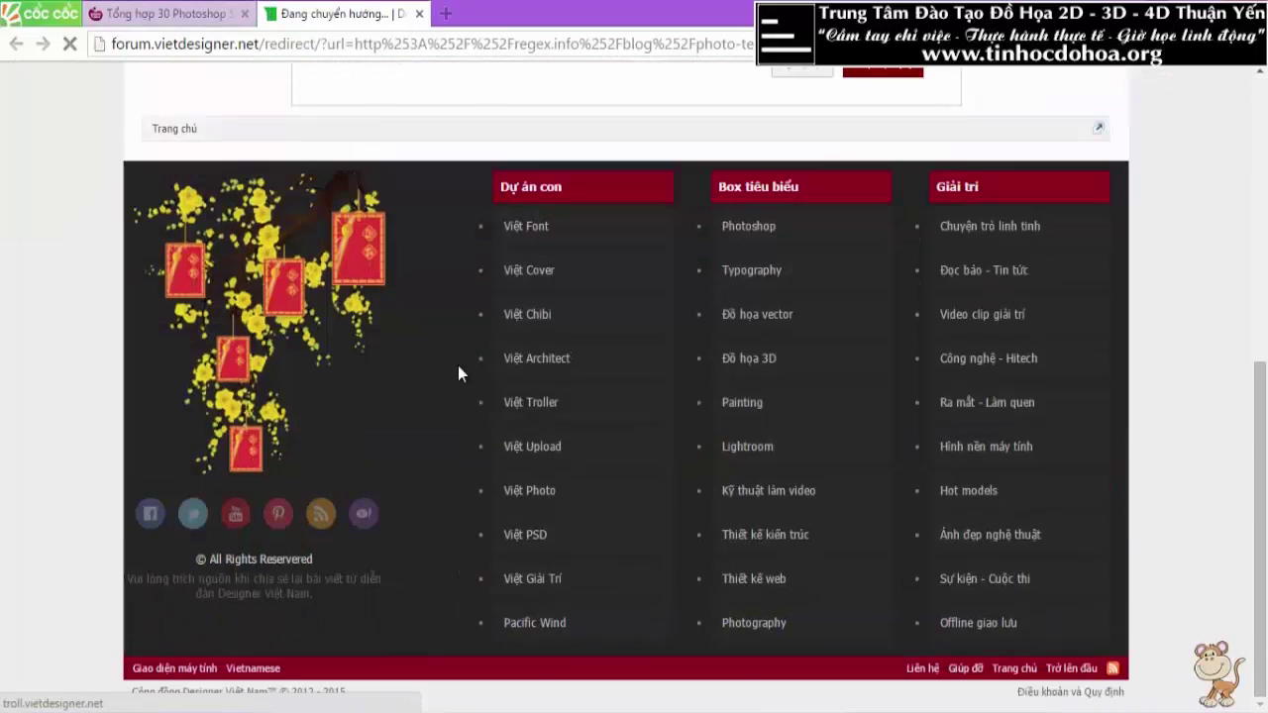
{"action": "scroll", "coordinate": [458, 365], "scroll_direction": "up", "scroll_amount": 5}
{"action": "left_click", "coordinate": [878, 548]}
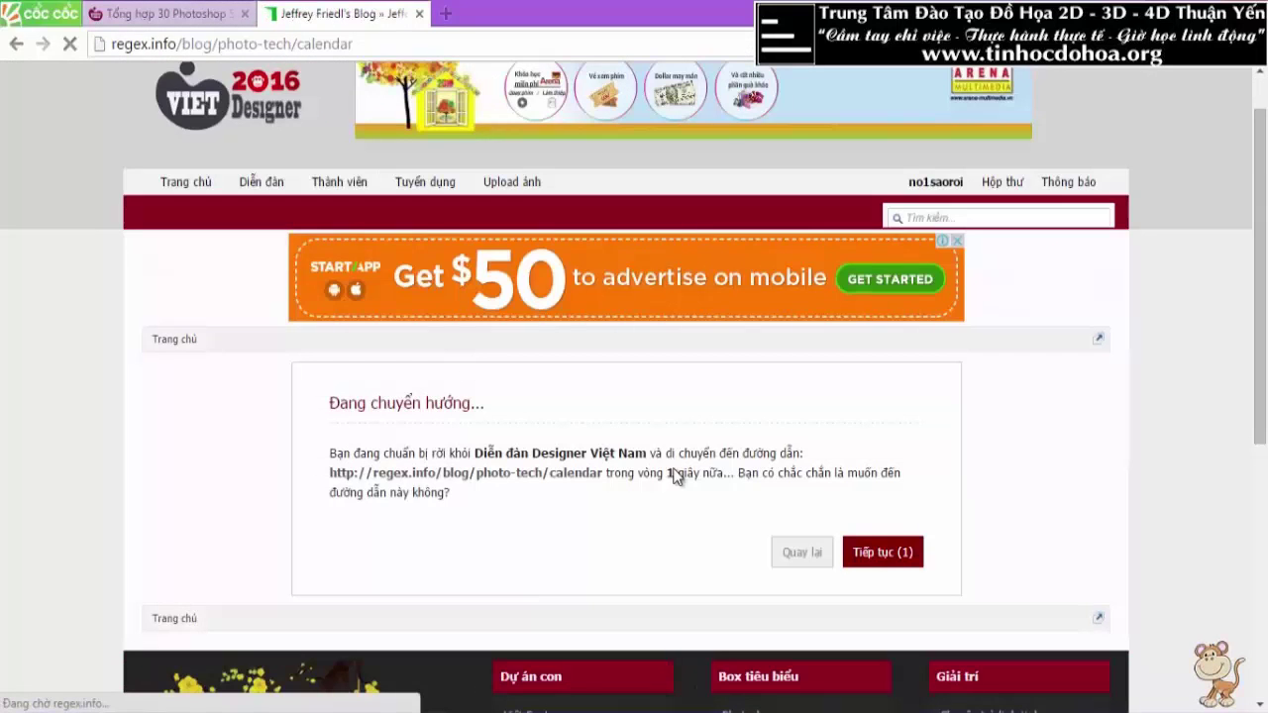
Browse the calendar script's sample download lists, then return to the forum thread.
{"action": "scroll", "coordinate": [664, 462], "scroll_direction": "down", "scroll_amount": 3}
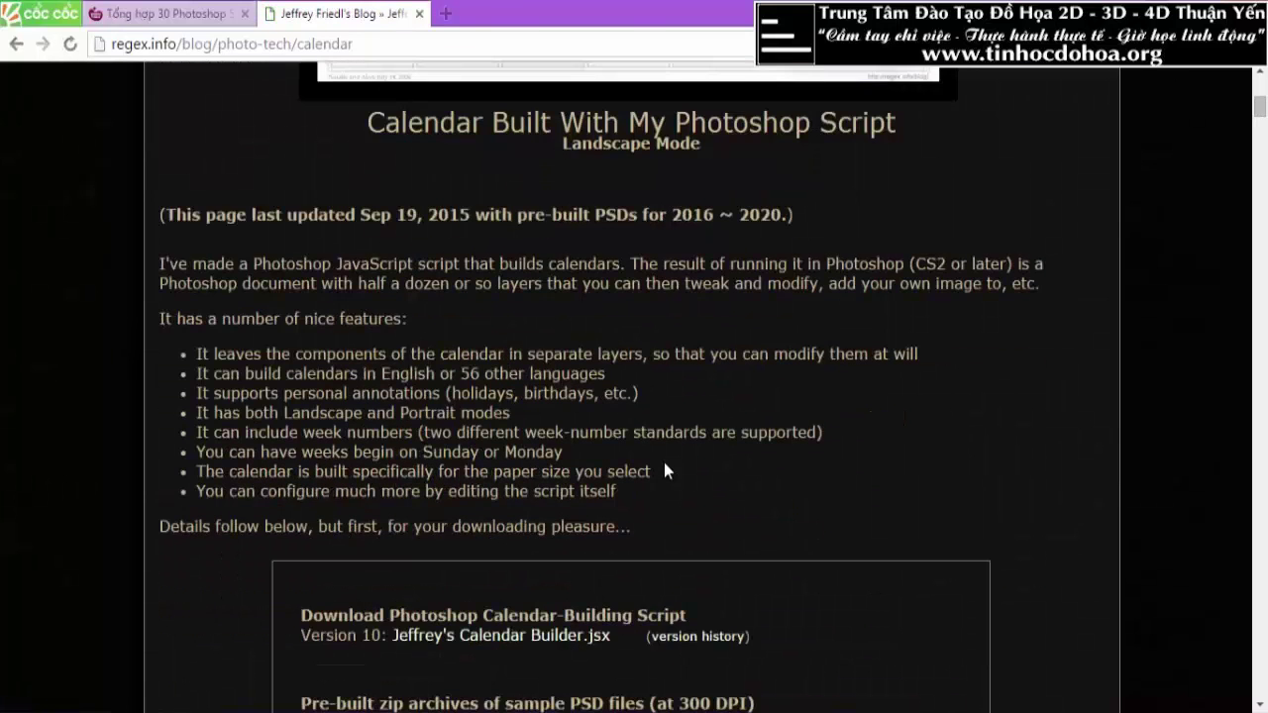
{"action": "scroll", "coordinate": [663, 463], "scroll_direction": "down", "scroll_amount": 3}
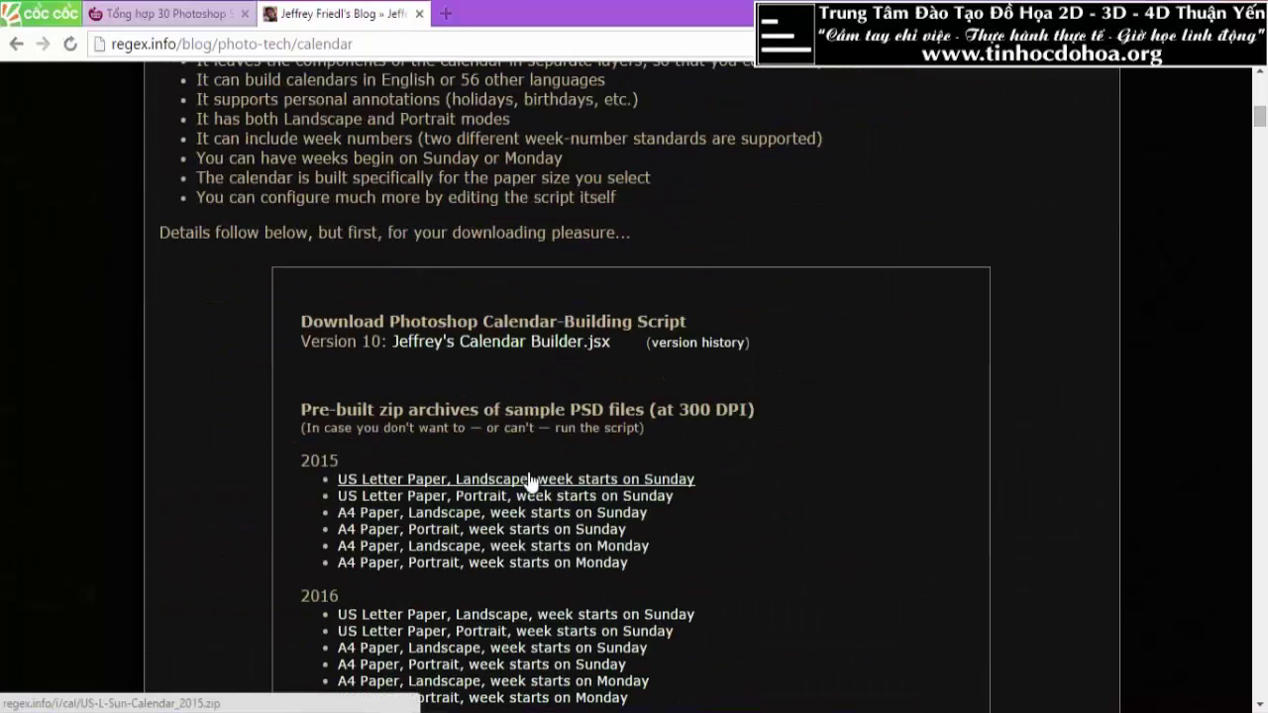
{"action": "scroll", "coordinate": [564, 371], "scroll_direction": "down", "scroll_amount": 3}
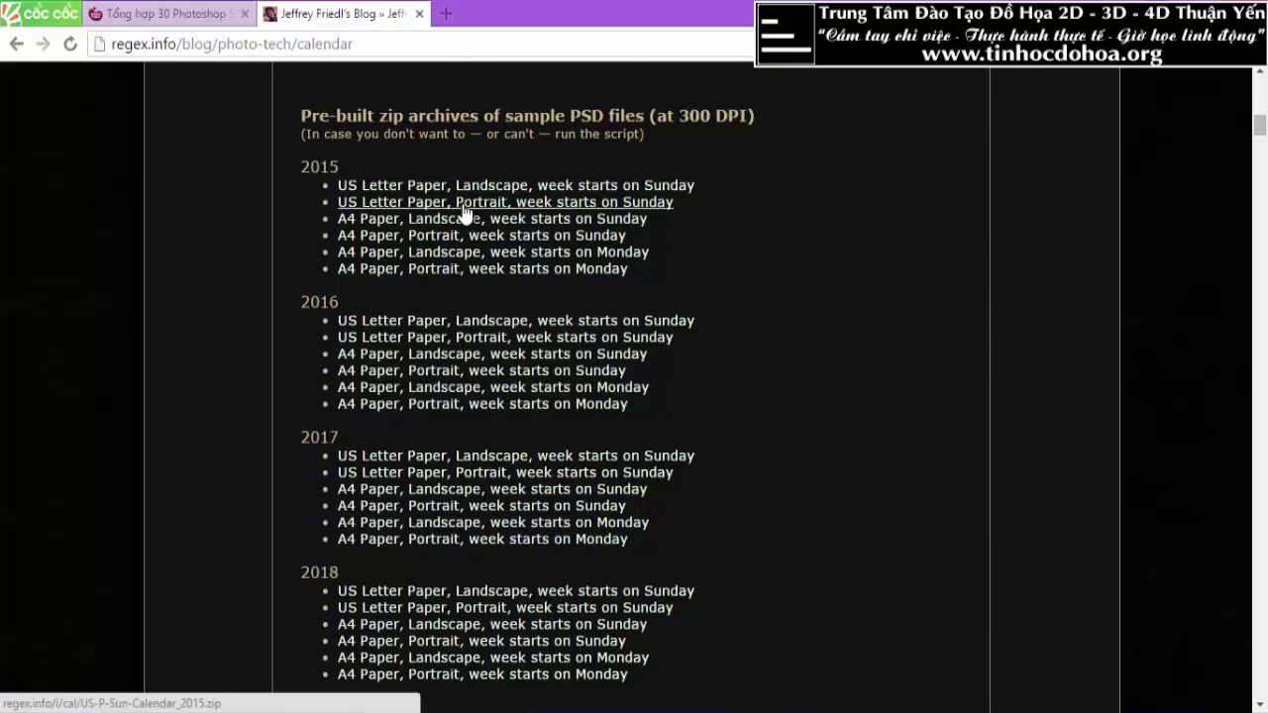
{"action": "scroll", "coordinate": [462, 398], "scroll_direction": "down", "scroll_amount": 4}
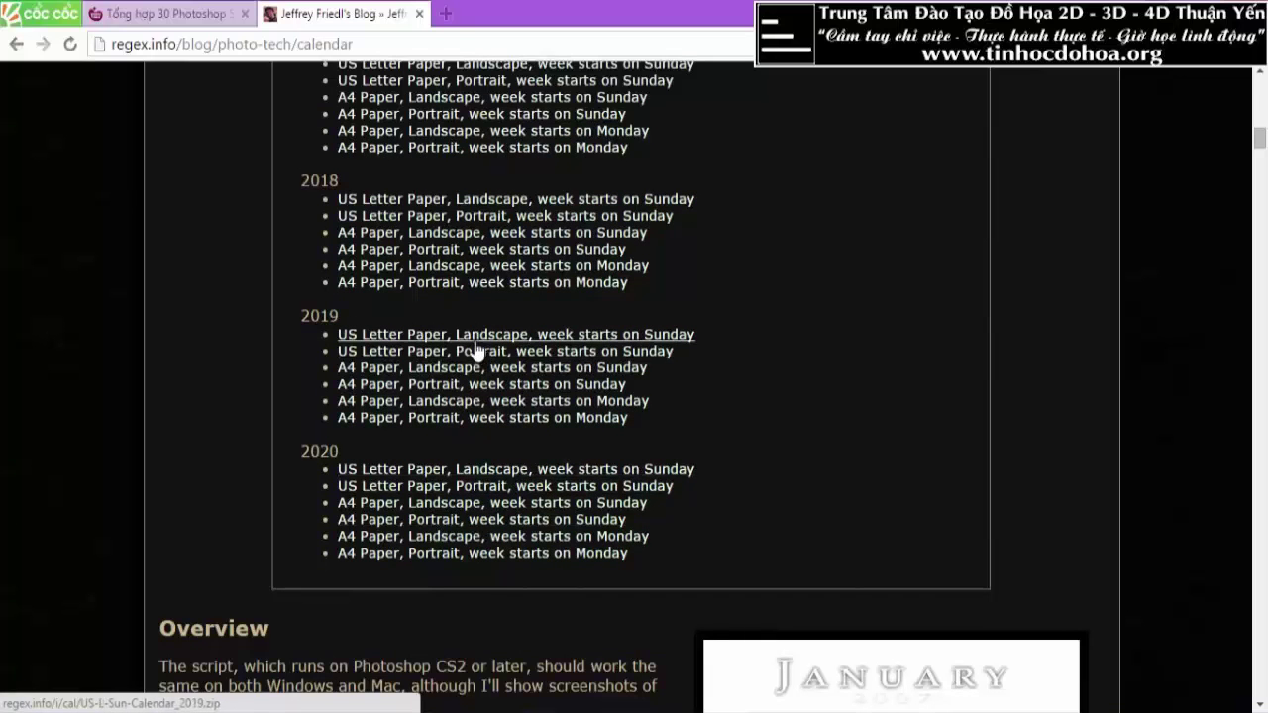
{"action": "scroll", "coordinate": [560, 342], "scroll_direction": "down", "scroll_amount": 1}
{"action": "scroll", "coordinate": [643, 360], "scroll_direction": "down", "scroll_amount": 5}
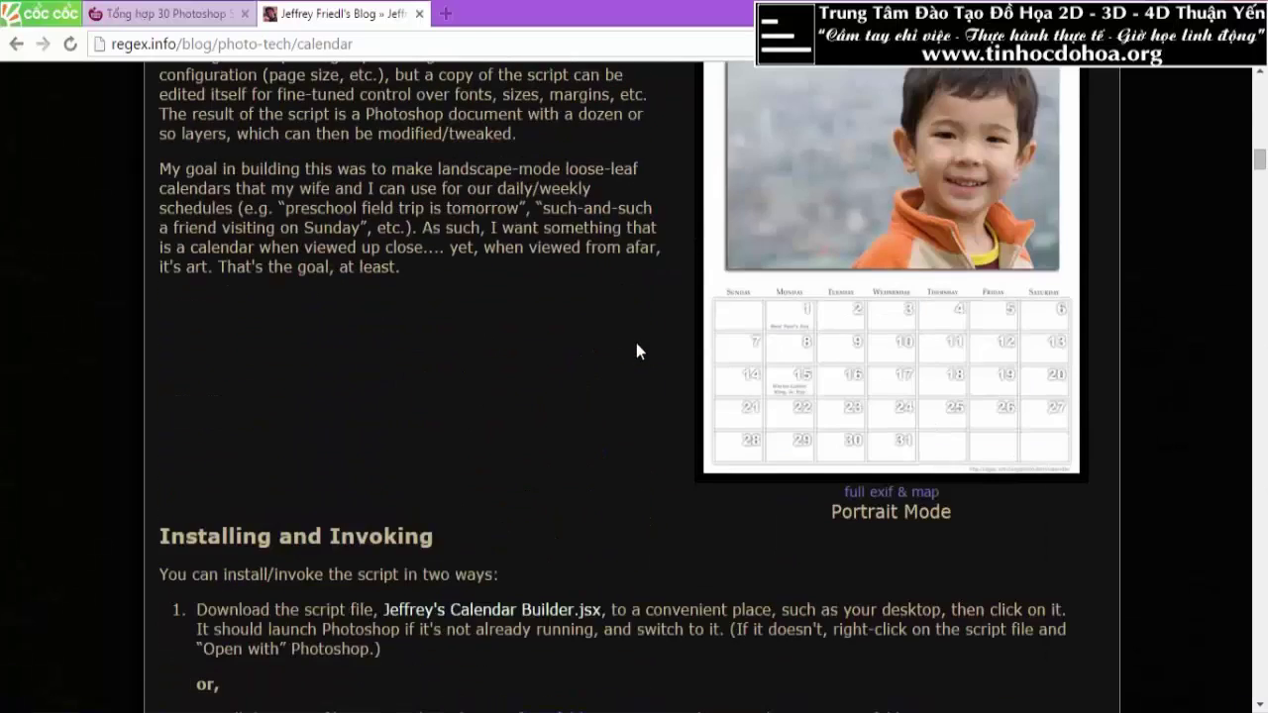
{"action": "scroll", "coordinate": [636, 342], "scroll_direction": "up", "scroll_amount": 6}
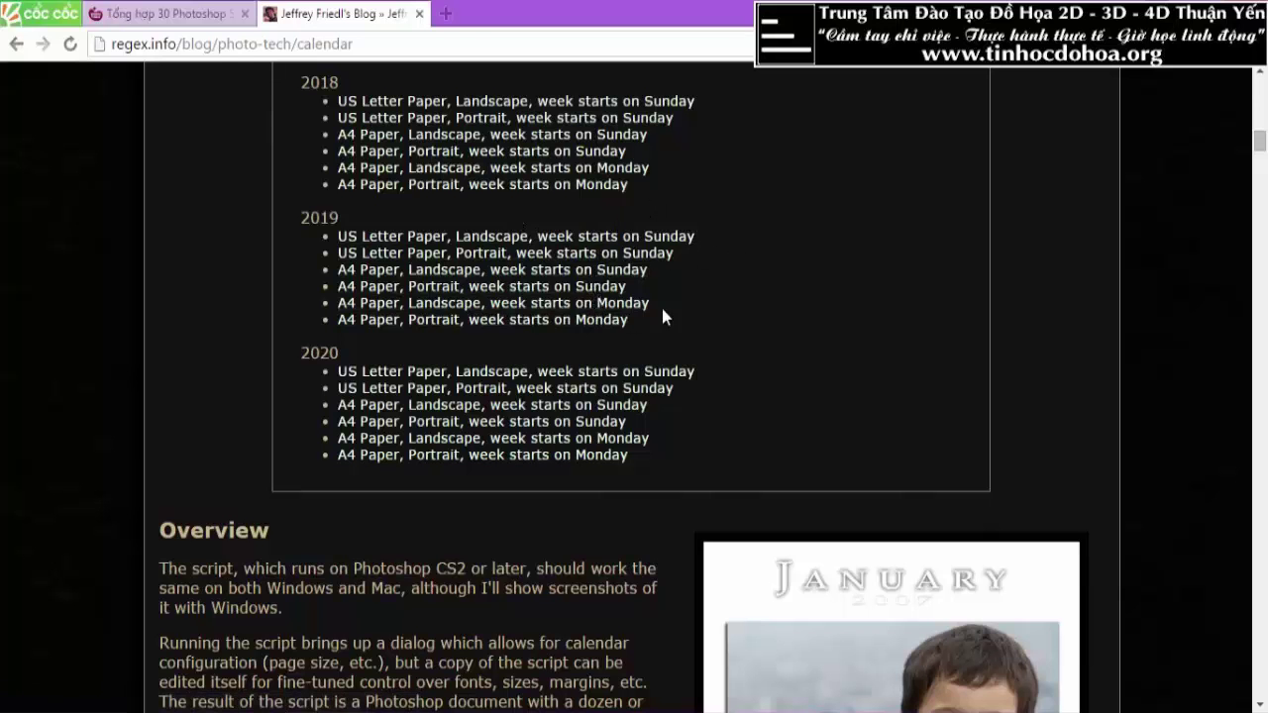
{"action": "scroll", "coordinate": [556, 224], "scroll_direction": "up", "scroll_amount": 5}
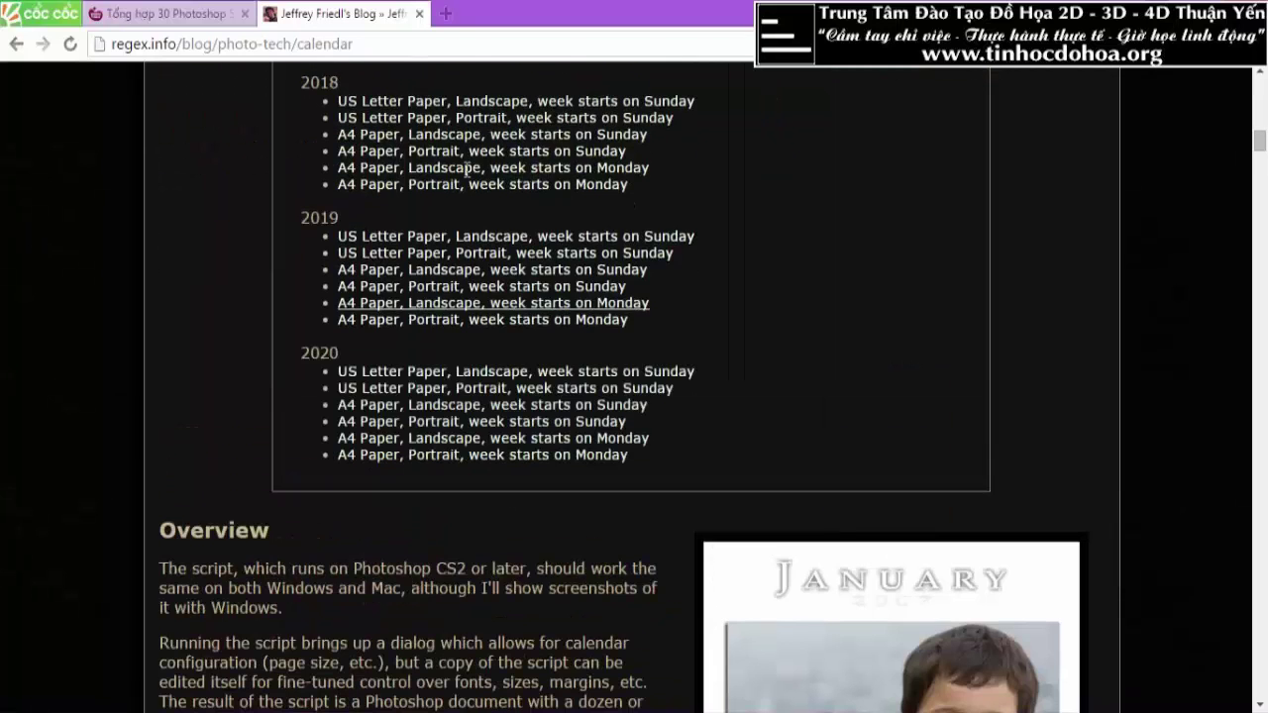
{"action": "left_click", "coordinate": [163, 14]}
{"action": "scroll", "coordinate": [466, 334], "scroll_direction": "down", "scroll_amount": 3}
Follow the Radius Resizer link and continue past the redirect notice.
{"action": "scroll", "coordinate": [467, 334], "scroll_direction": "down", "scroll_amount": 2}
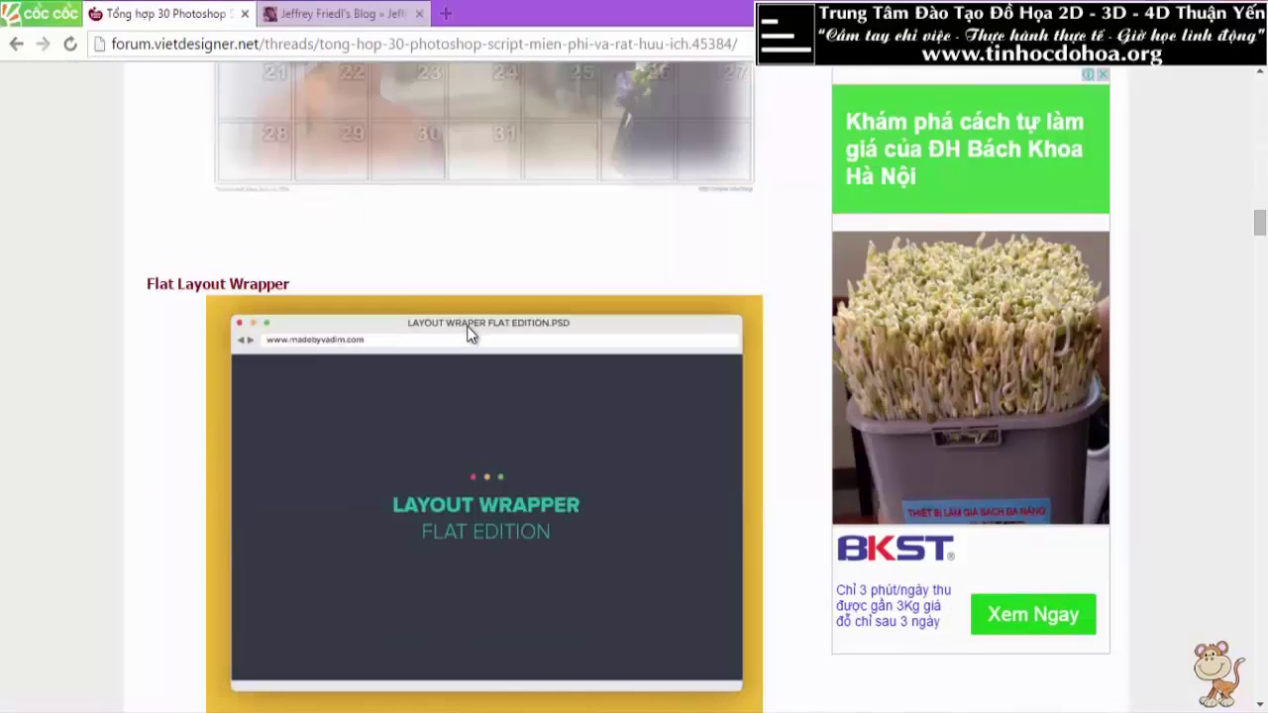
{"action": "scroll", "coordinate": [467, 334], "scroll_direction": "down", "scroll_amount": 6}
{"action": "scroll", "coordinate": [466, 334], "scroll_direction": "down", "scroll_amount": 1}
{"action": "scroll", "coordinate": [466, 333], "scroll_direction": "down", "scroll_amount": 3}
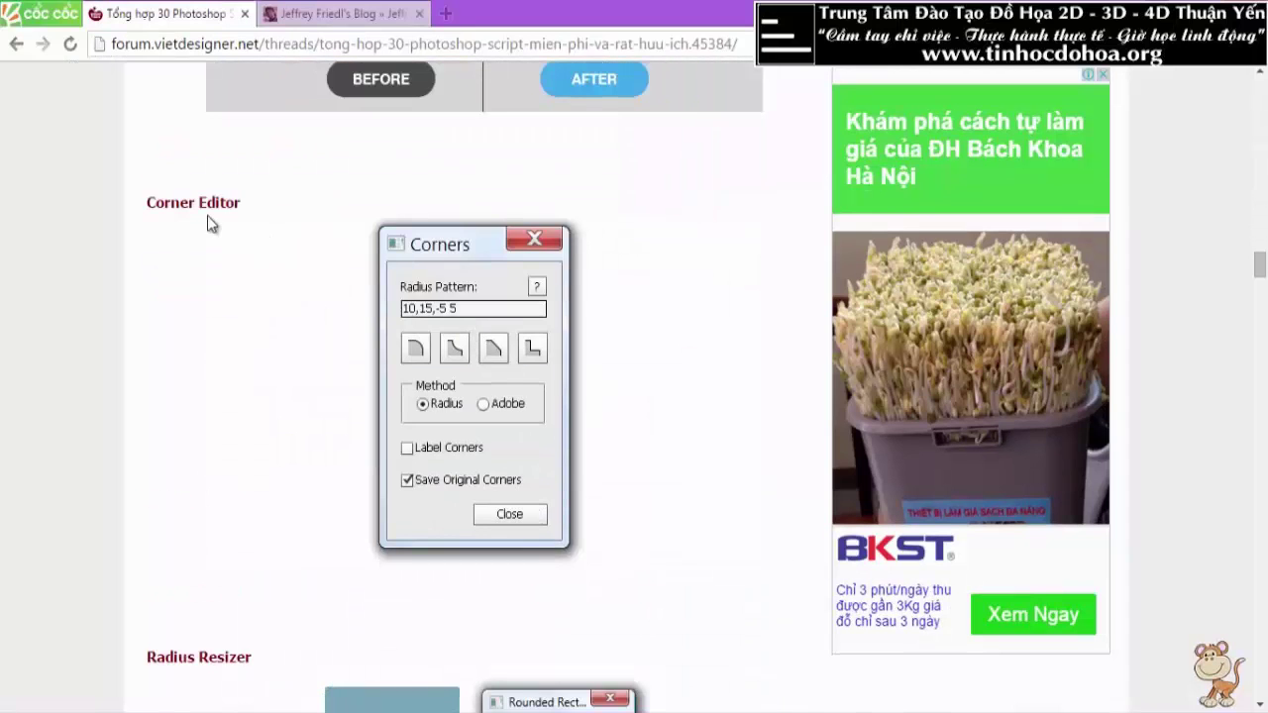
{"action": "scroll", "coordinate": [204, 214], "scroll_direction": "down", "scroll_amount": 4}
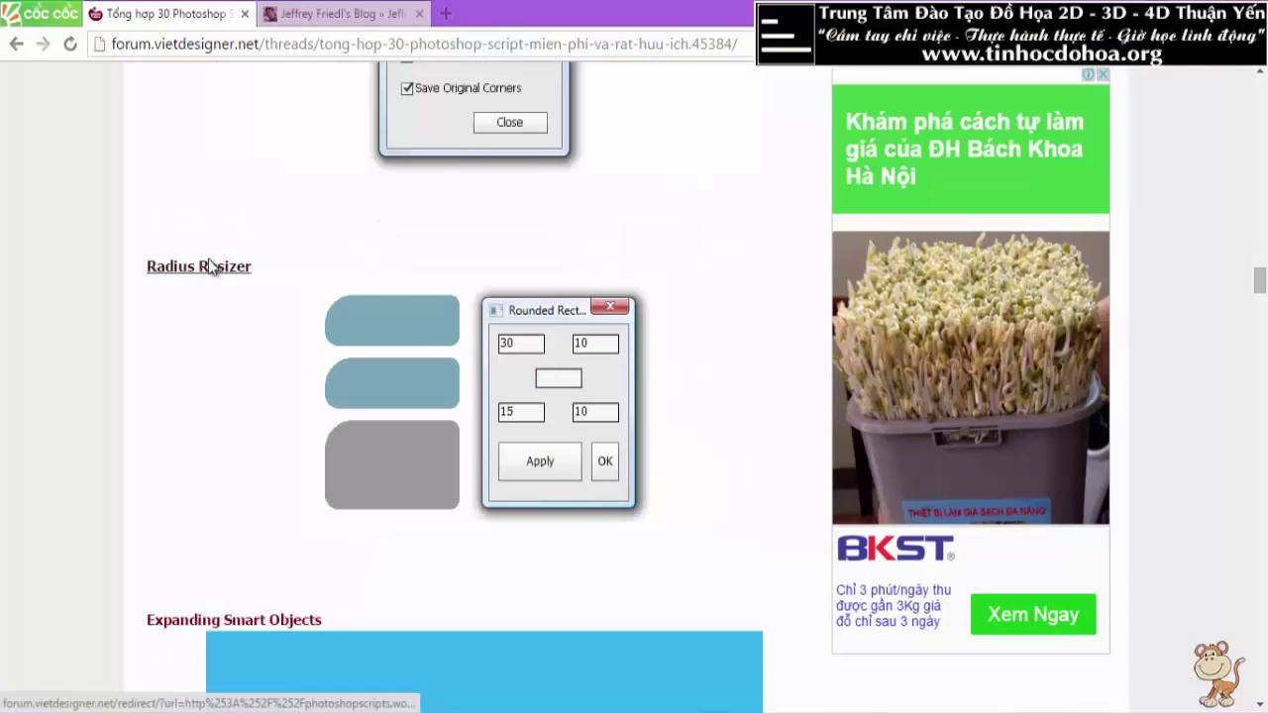
{"action": "left_click", "coordinate": [207, 265]}
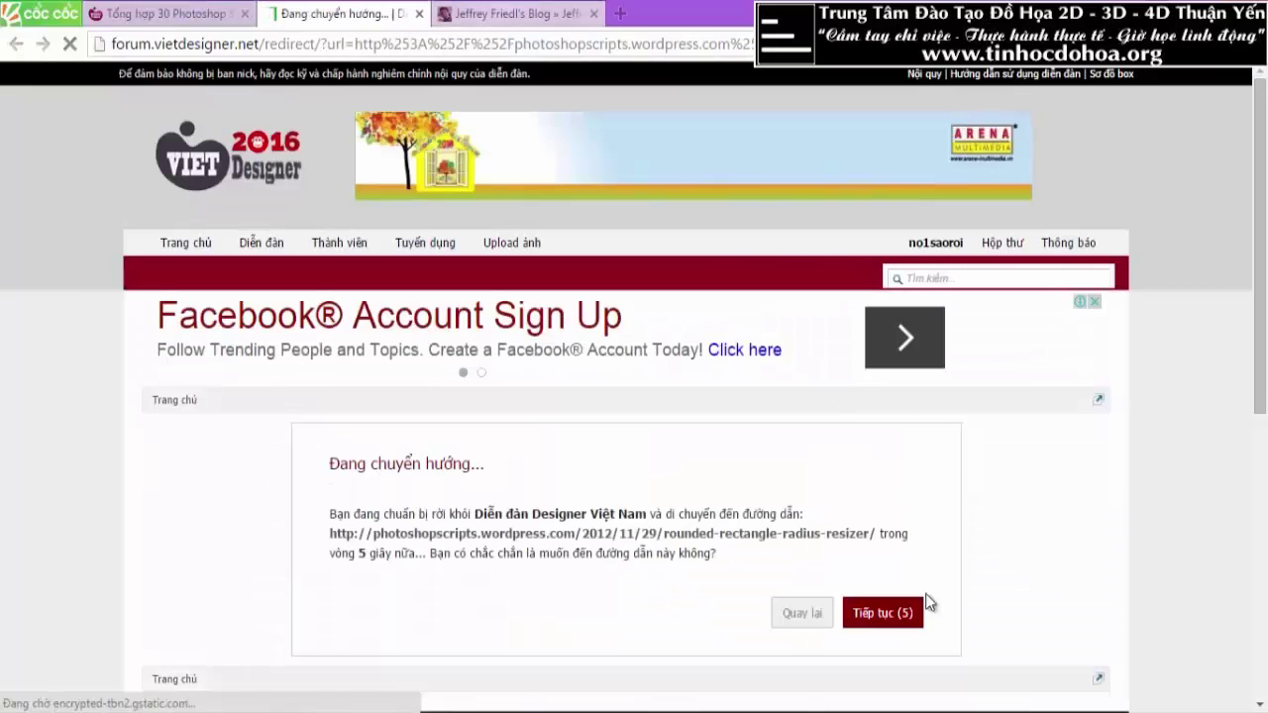
{"action": "left_click", "coordinate": [909, 614]}
Download the Rounded Rectangle Radius Resizer script.
{"action": "scroll", "coordinate": [612, 470], "scroll_direction": "down", "scroll_amount": 5}
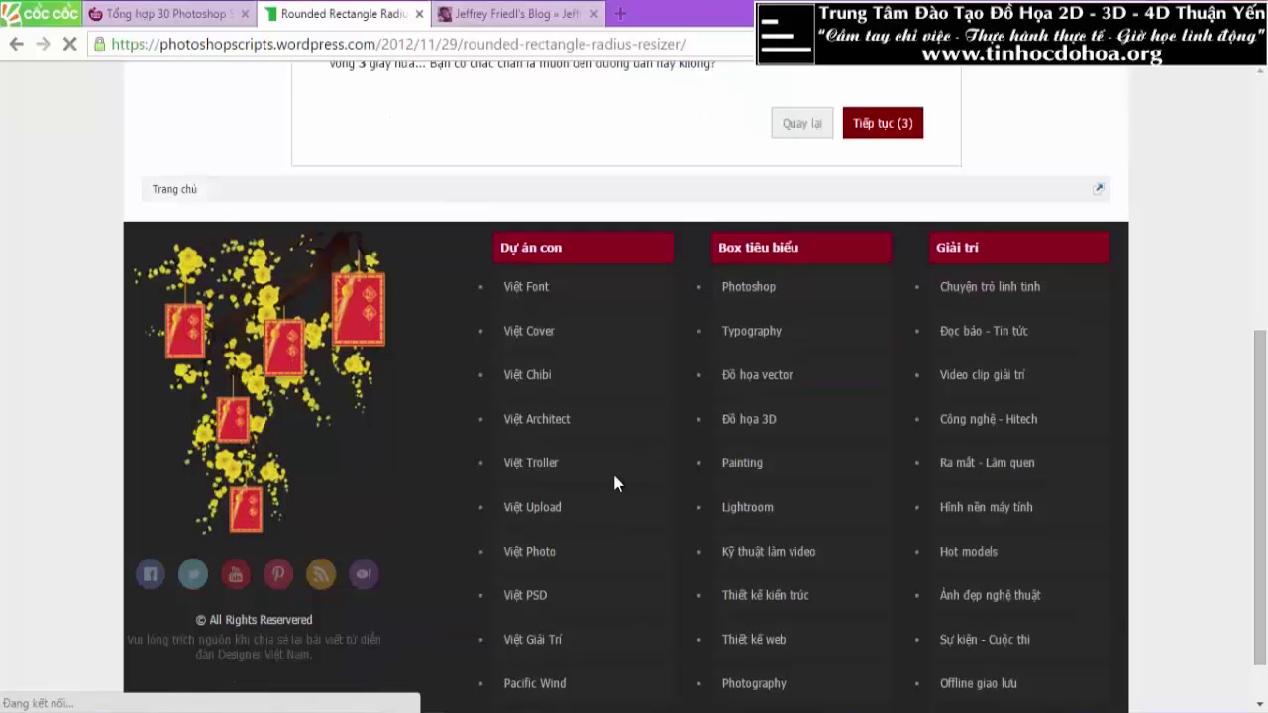
{"action": "scroll", "coordinate": [614, 482], "scroll_direction": "up", "scroll_amount": 3}
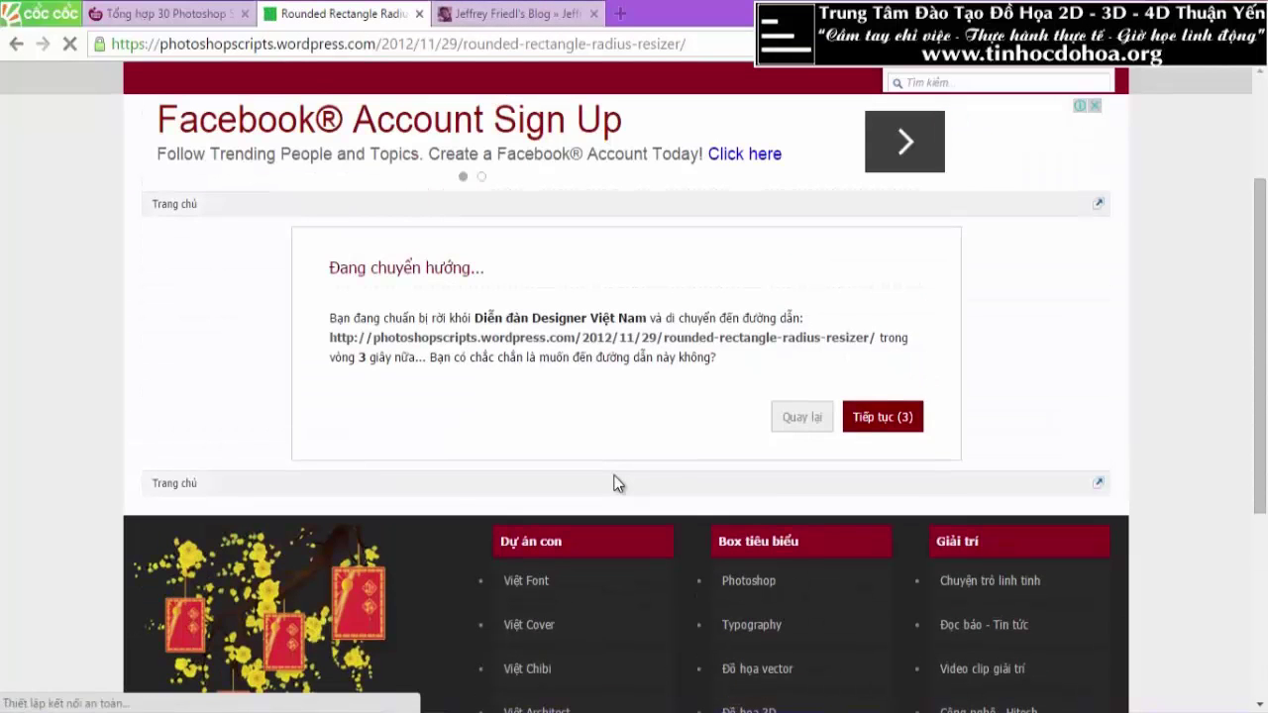
{"action": "scroll", "coordinate": [614, 482], "scroll_direction": "down", "scroll_amount": 3}
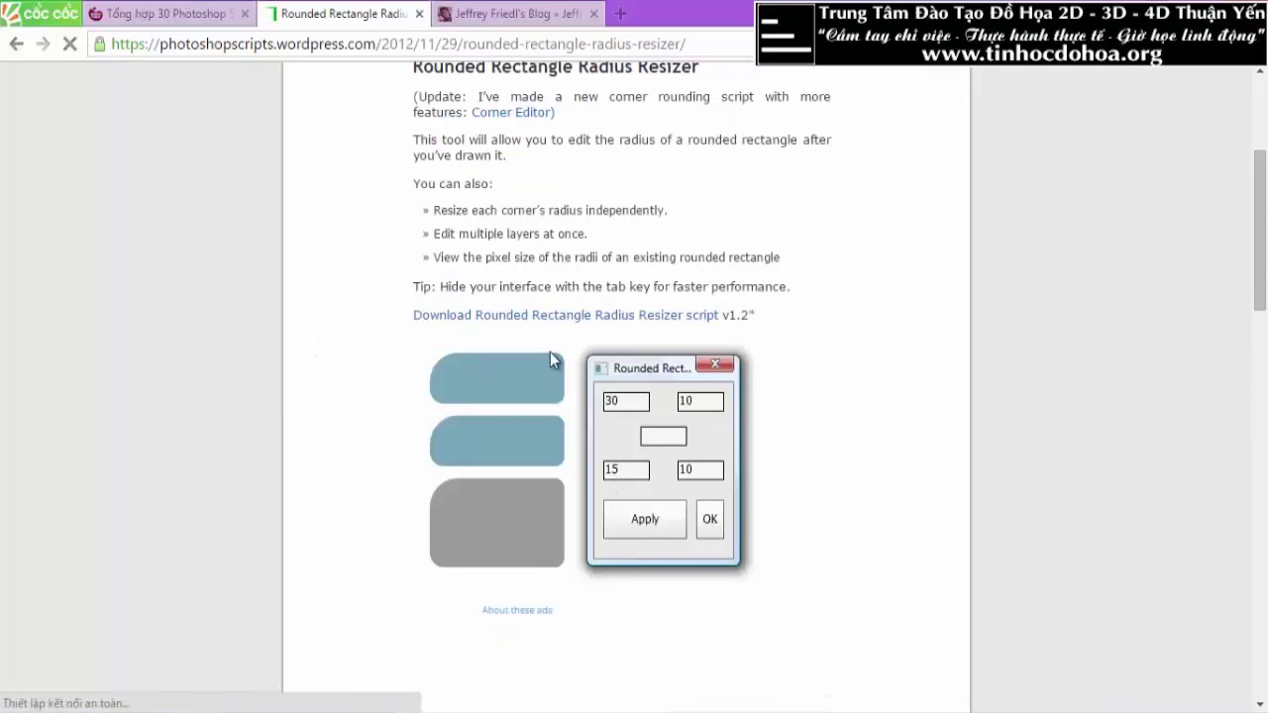
{"action": "left_click", "coordinate": [548, 318]}
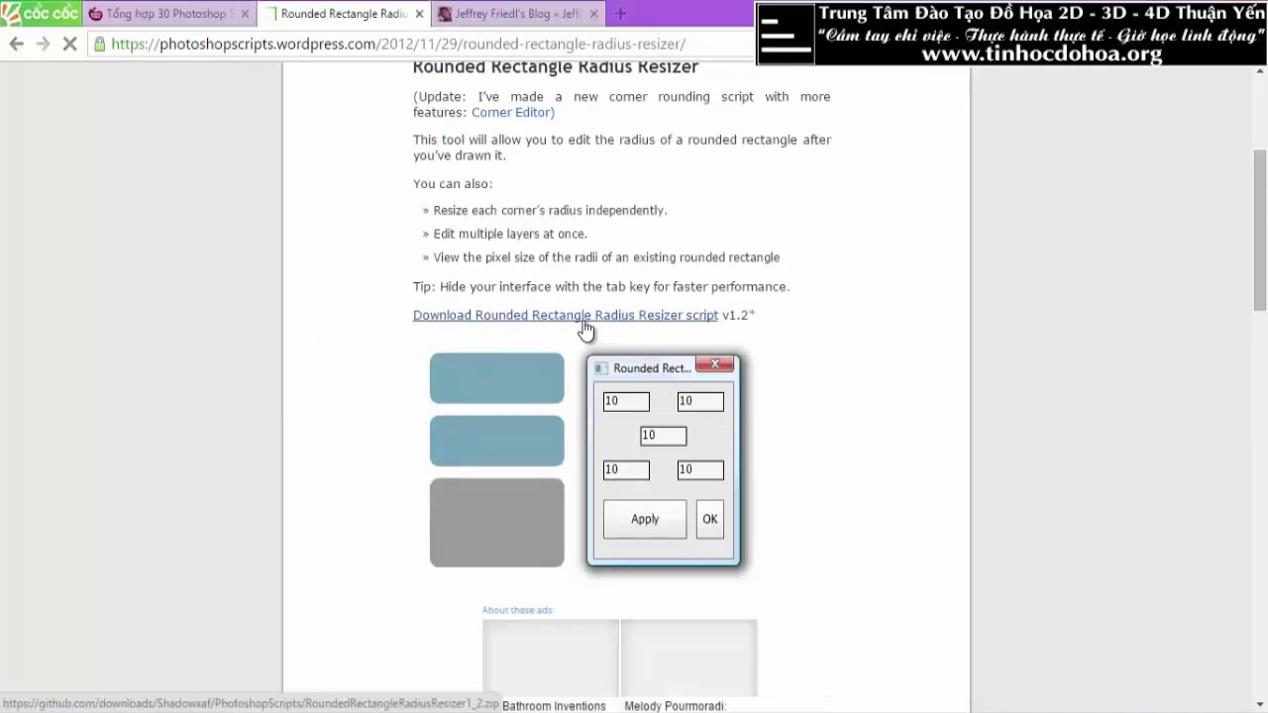
Close the Radius Resizer and calendar tabs and bring up the Windows Start screen.
{"action": "left_click", "coordinate": [420, 15]}
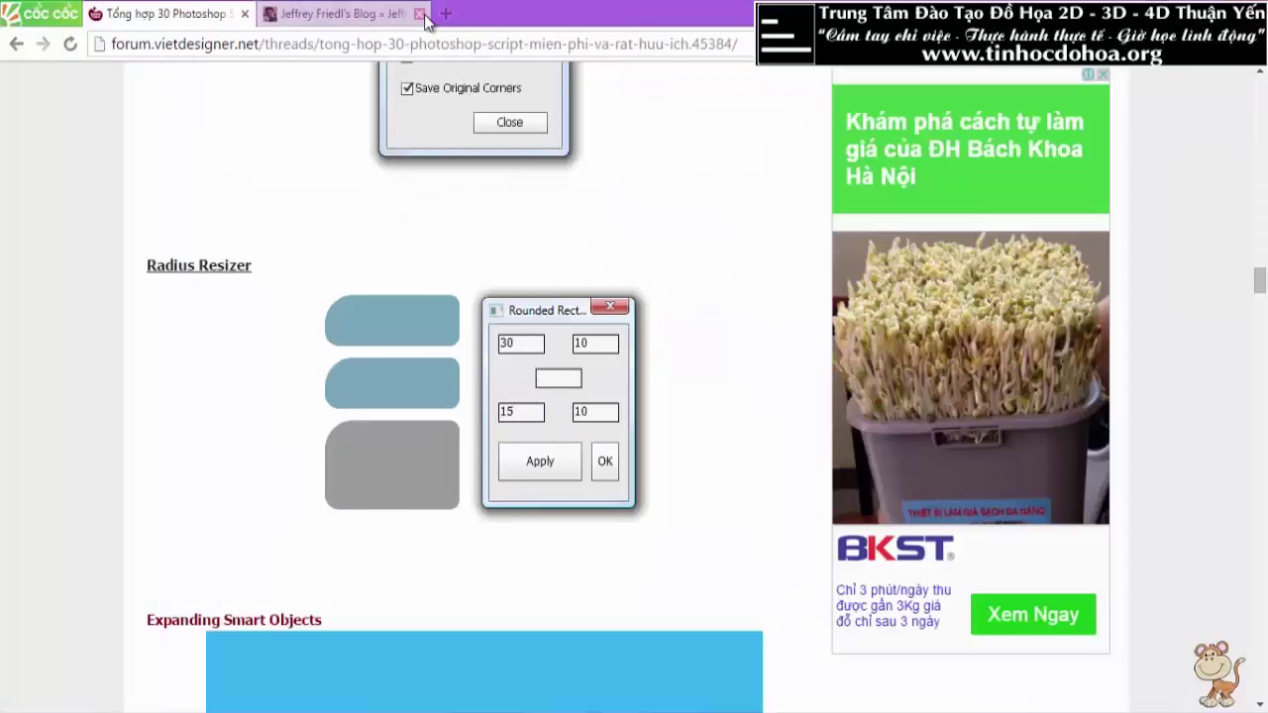
{"action": "left_click", "coordinate": [420, 14]}
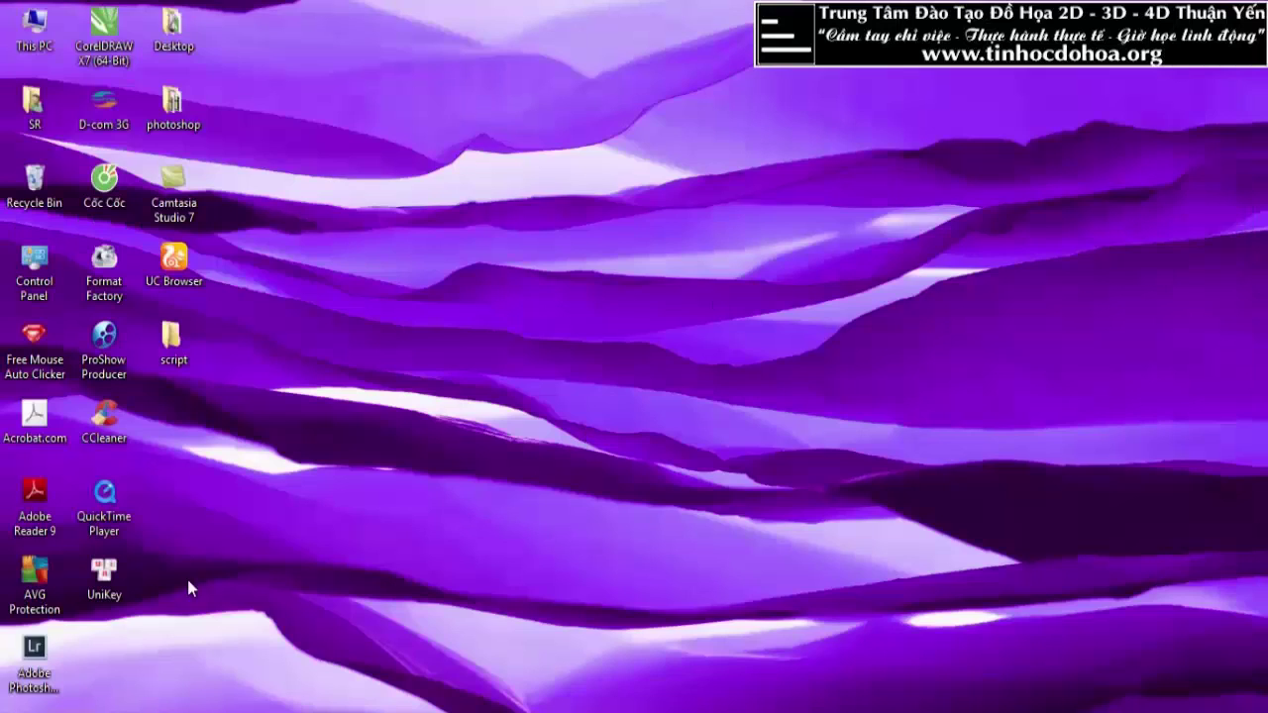
{"action": "left_click", "coordinate": [4, 707]}
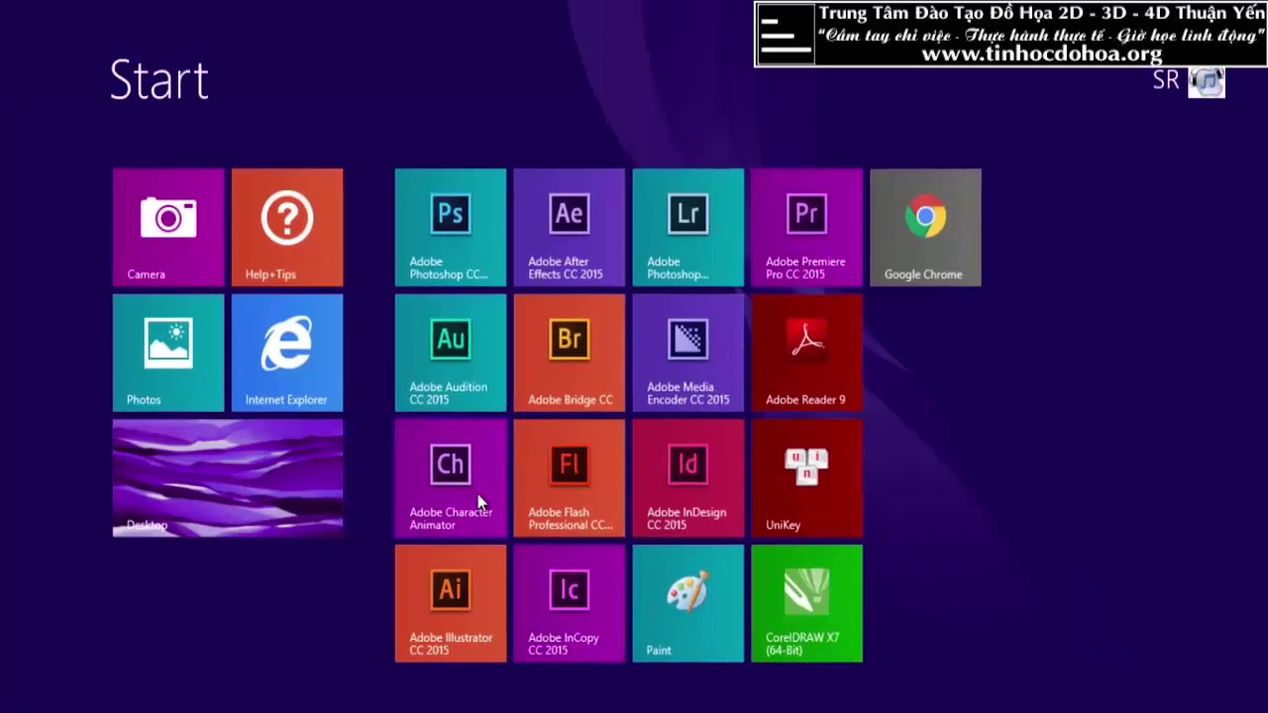
Launch Photoshop CC 2015, dismiss the Welcome screen, and open the beach photo.
{"action": "left_click", "coordinate": [451, 242]}
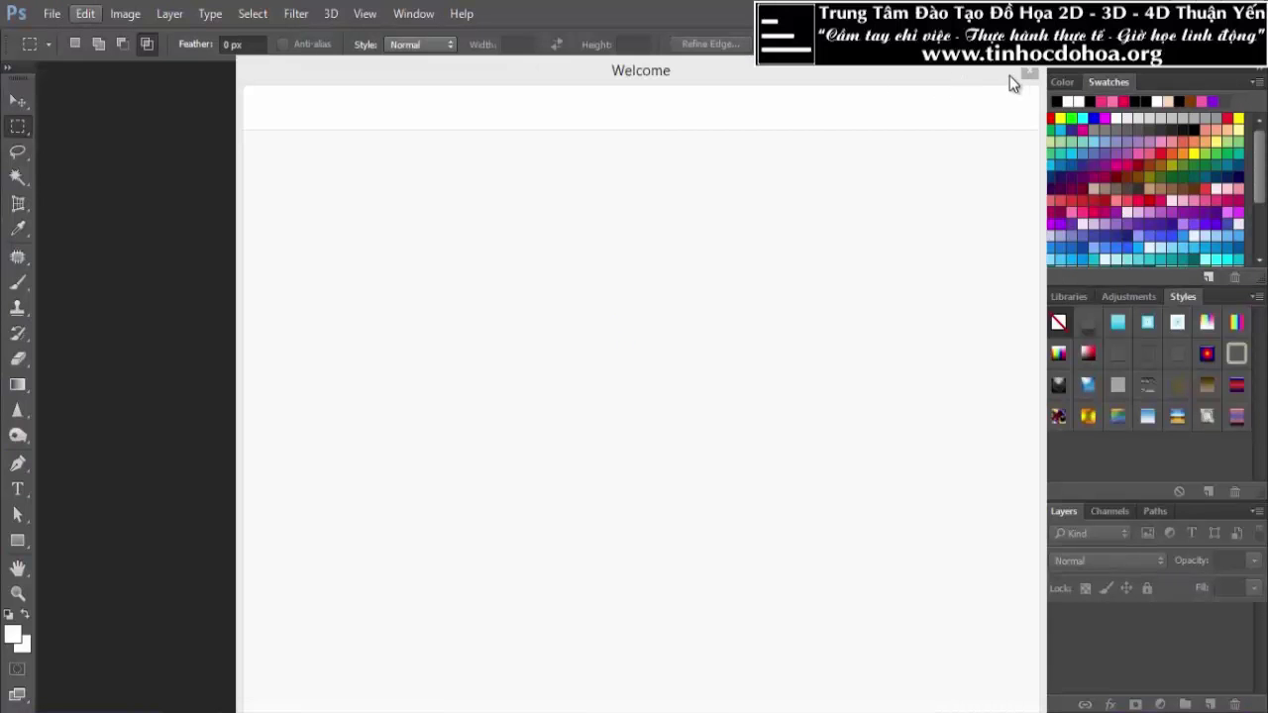
{"action": "left_click", "coordinate": [1026, 73]}
{"action": "left_click", "coordinate": [52, 14]}
{"action": "left_click", "coordinate": [62, 55]}
{"action": "double_click", "coordinate": [426, 178]}
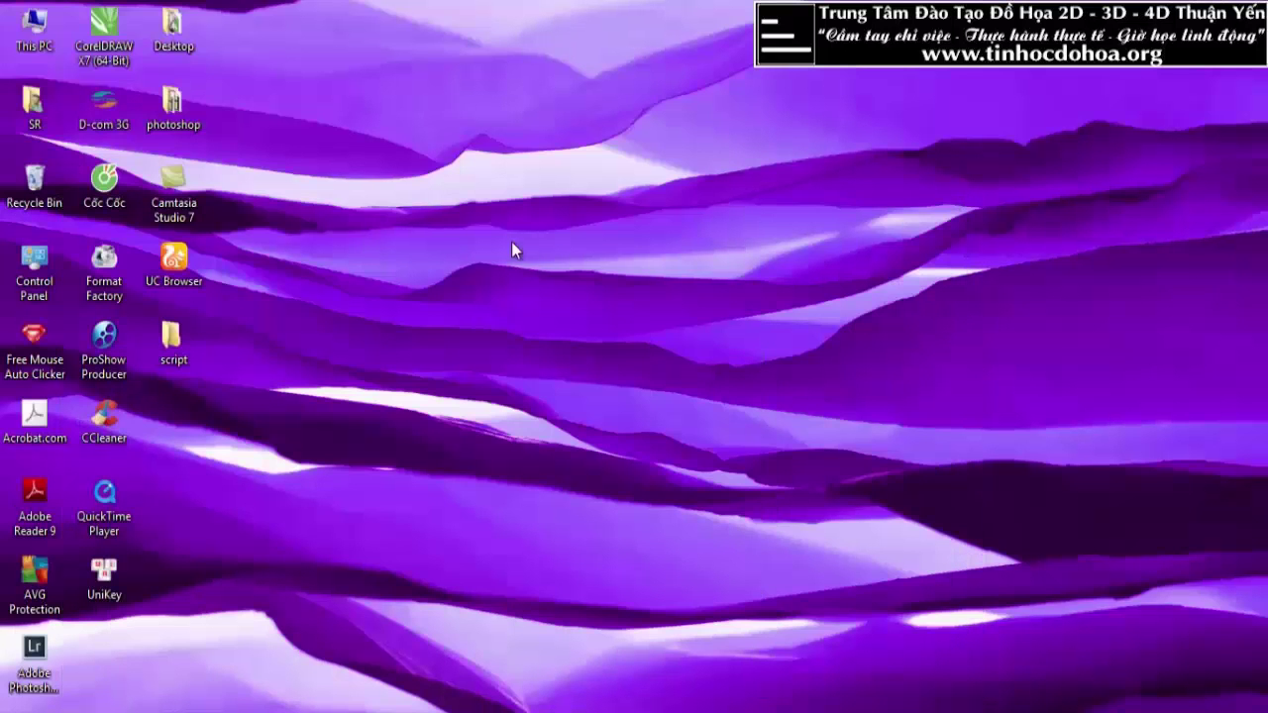
Open the desktop script › calendar › Calendar - Script folder.
{"action": "double_click", "coordinate": [173, 342]}
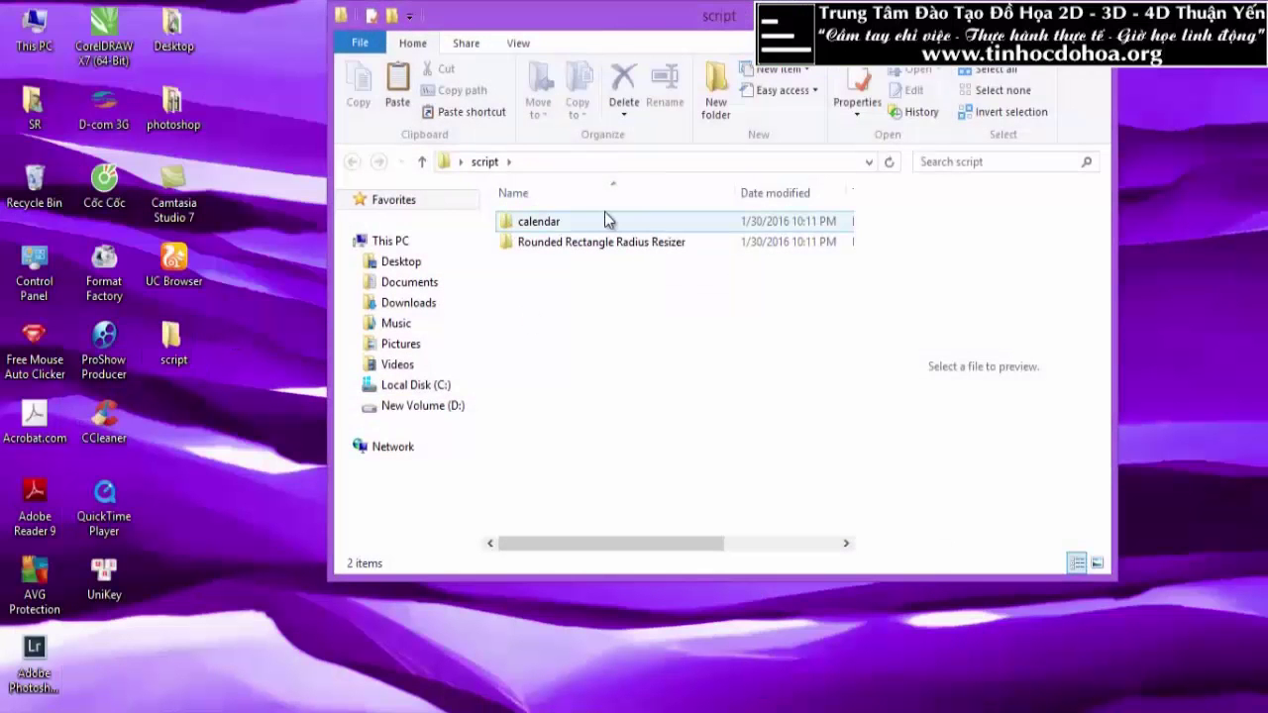
{"action": "double_click", "coordinate": [601, 222]}
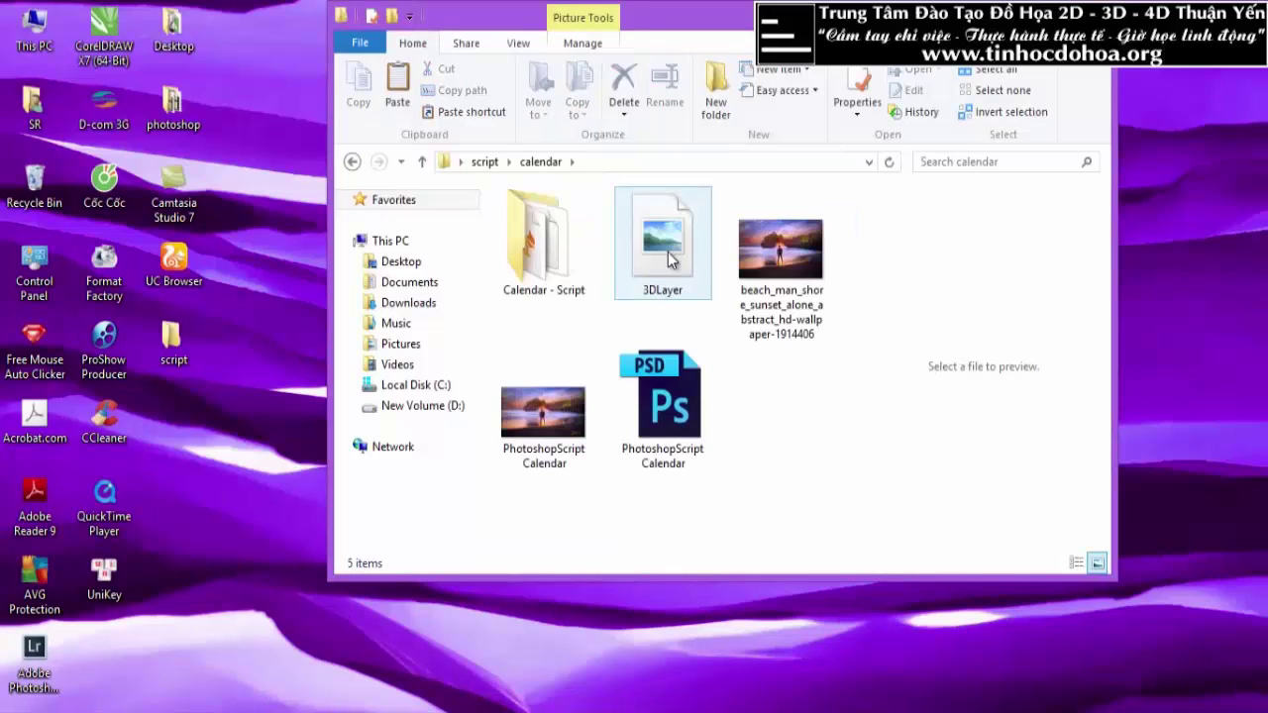
{"action": "left_click", "coordinate": [559, 259]}
{"action": "double_click", "coordinate": [559, 260]}
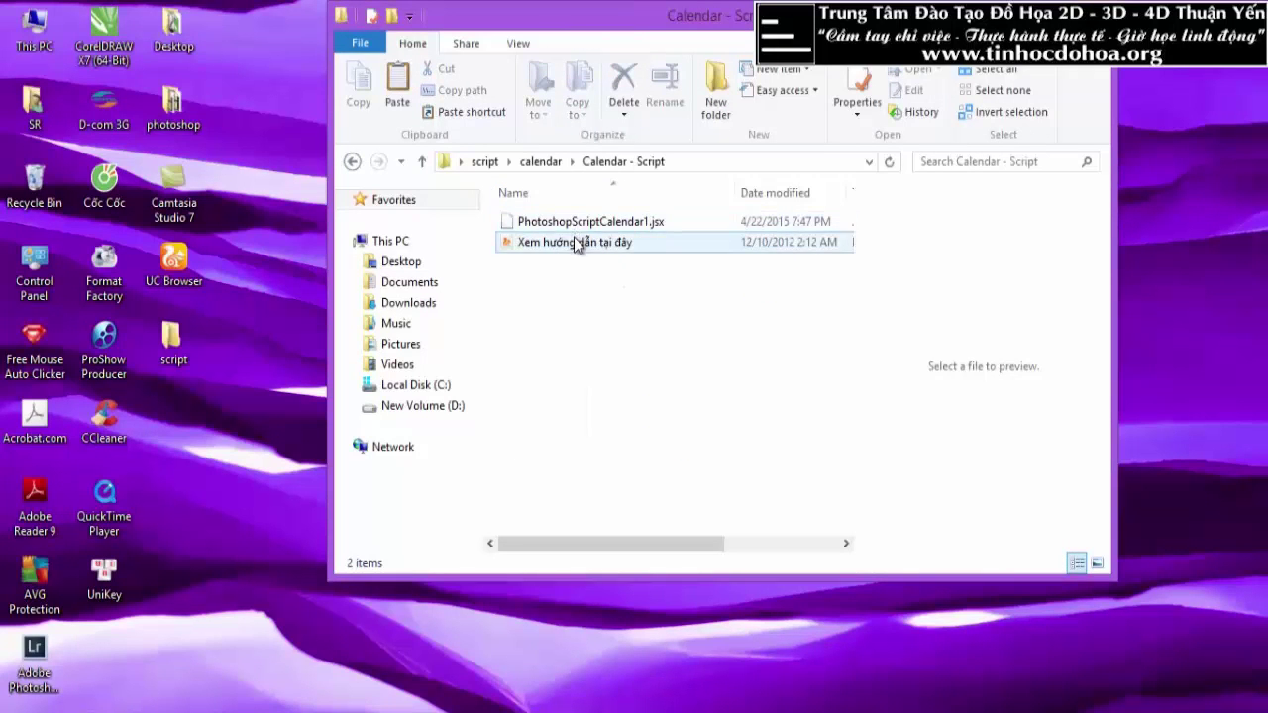
Open PhotoshopScriptCalendar1.jsx and expand the app chooser down to Notepad.
{"action": "double_click", "coordinate": [579, 223]}
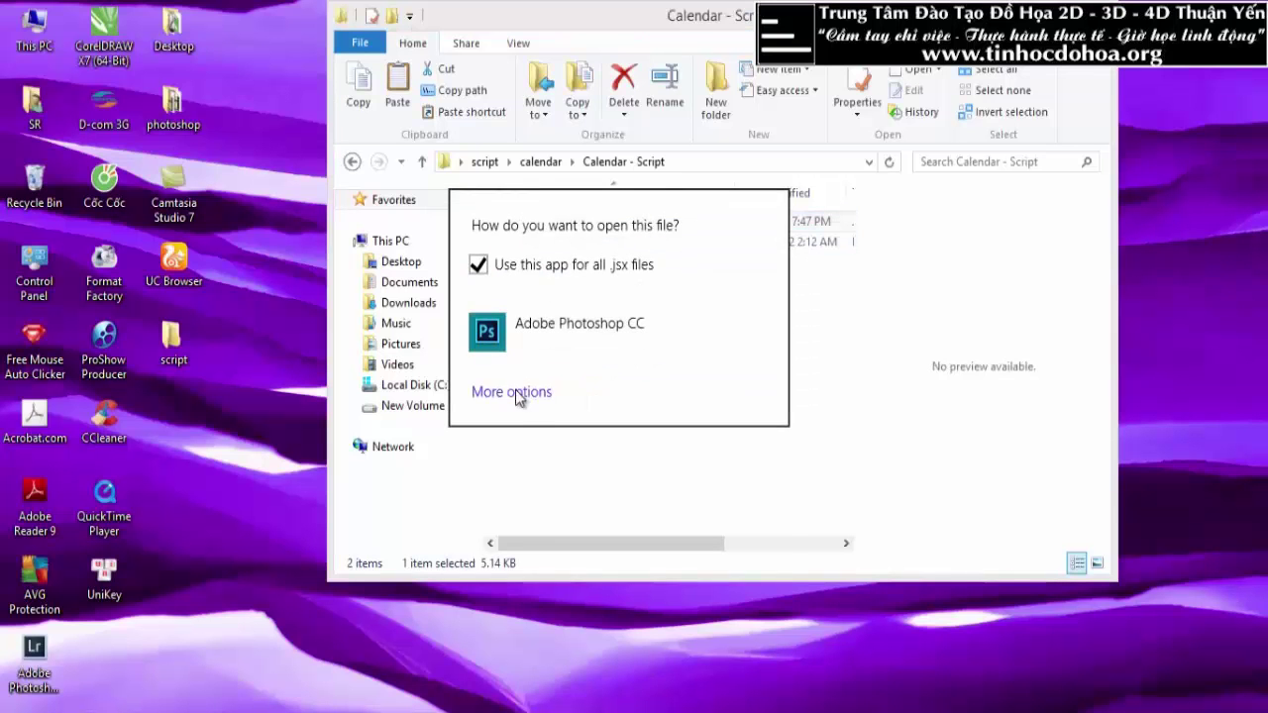
{"action": "left_click", "coordinate": [517, 388]}
{"action": "scroll", "coordinate": [582, 425], "scroll_direction": "down", "scroll_amount": 3}
{"action": "scroll", "coordinate": [510, 490], "scroll_direction": "down", "scroll_amount": 1}
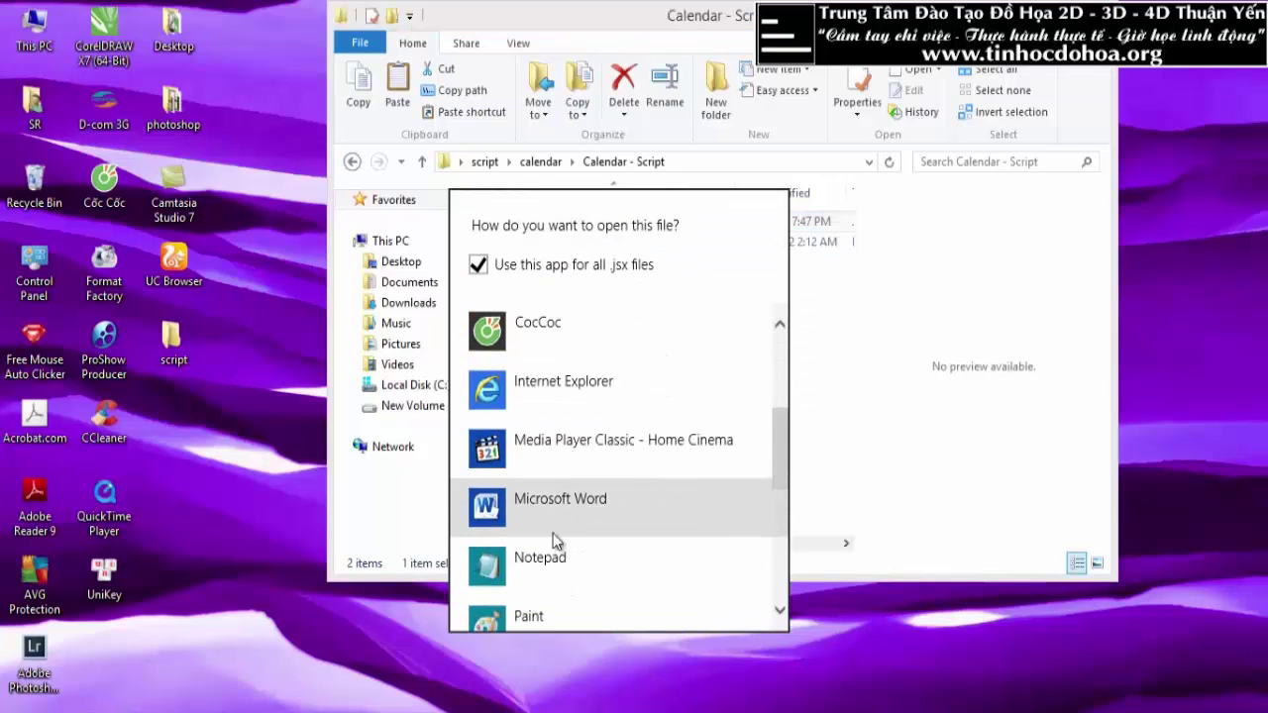
Open the script in Notepad and change year = 2015 to 2014.
{"action": "left_click", "coordinate": [555, 563]}
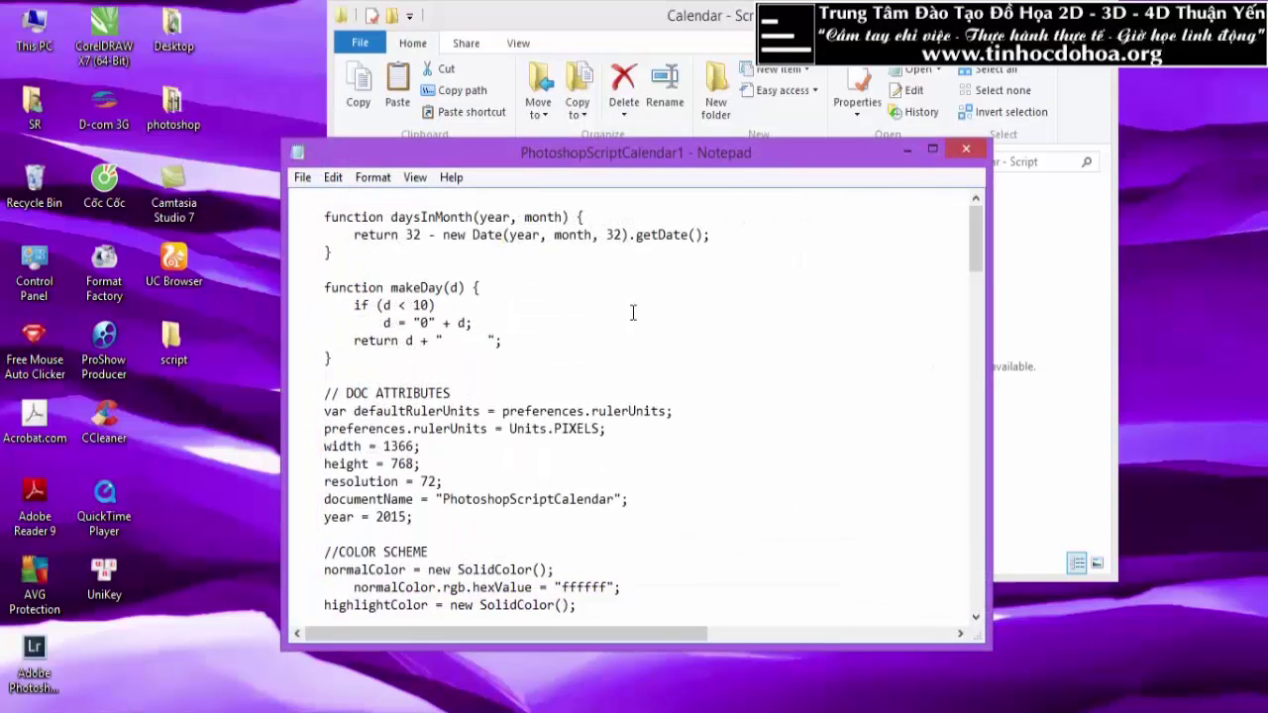
{"action": "left_click_drag", "start_coordinate": [694, 154], "coordinate": [689, 111]}
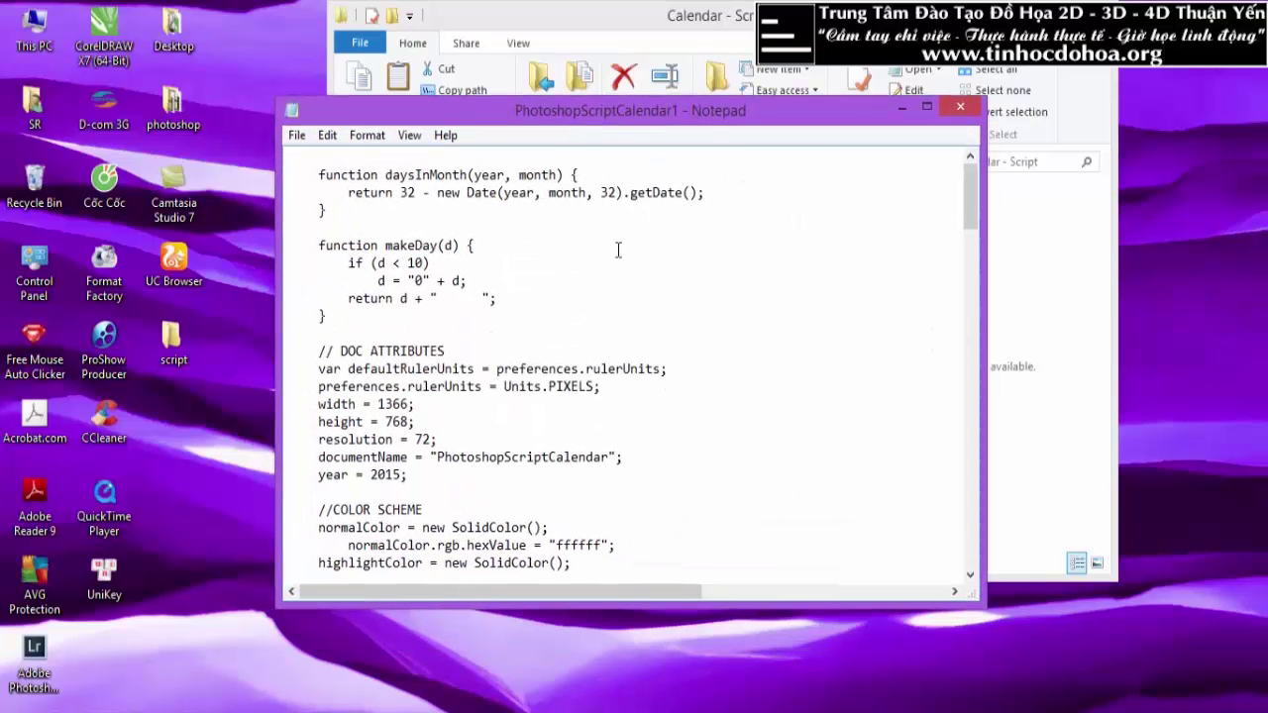
{"action": "scroll", "coordinate": [605, 350], "scroll_direction": "down", "scroll_amount": 2}
{"action": "scroll", "coordinate": [609, 354], "scroll_direction": "up", "scroll_amount": 2}
{"action": "scroll", "coordinate": [563, 354], "scroll_direction": "down", "scroll_amount": 2}
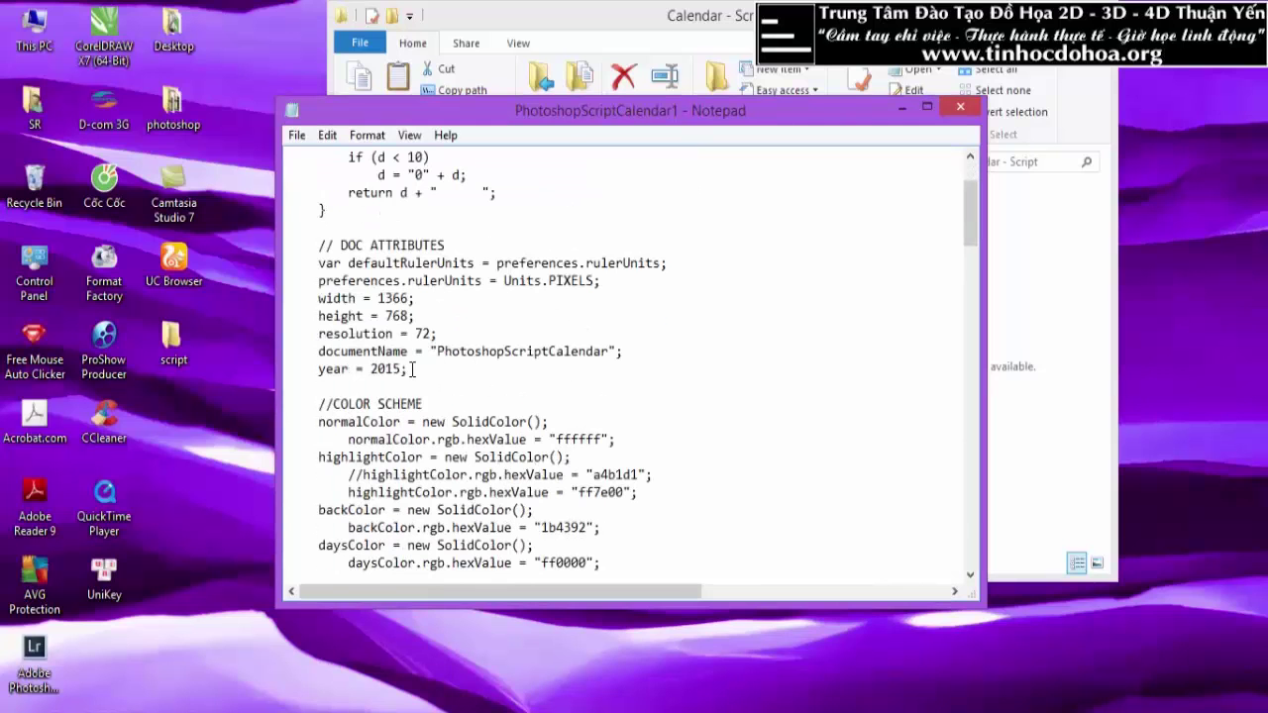
{"action": "left_click_drag", "start_coordinate": [401, 369], "coordinate": [386, 369]}
{"action": "type", "text": "4"}
Save the edited calendar script and close Notepad.
{"action": "left_click", "coordinate": [296, 135]}
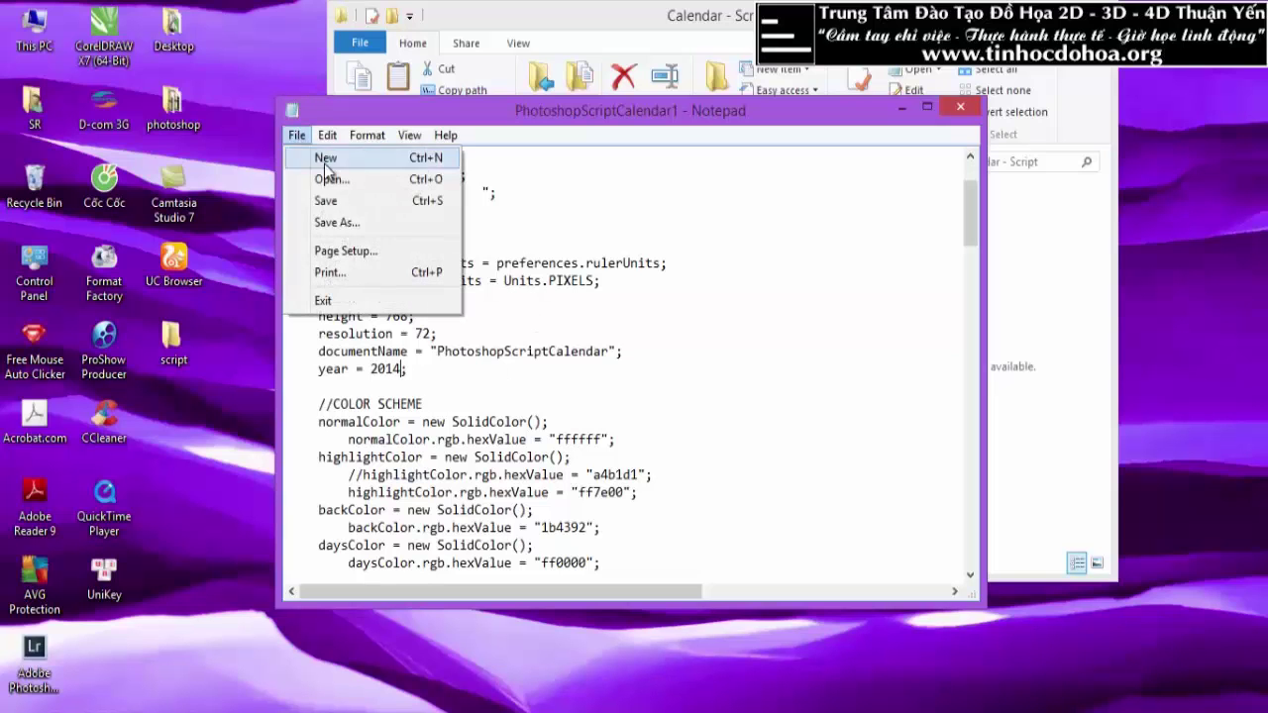
{"action": "left_click", "coordinate": [340, 203]}
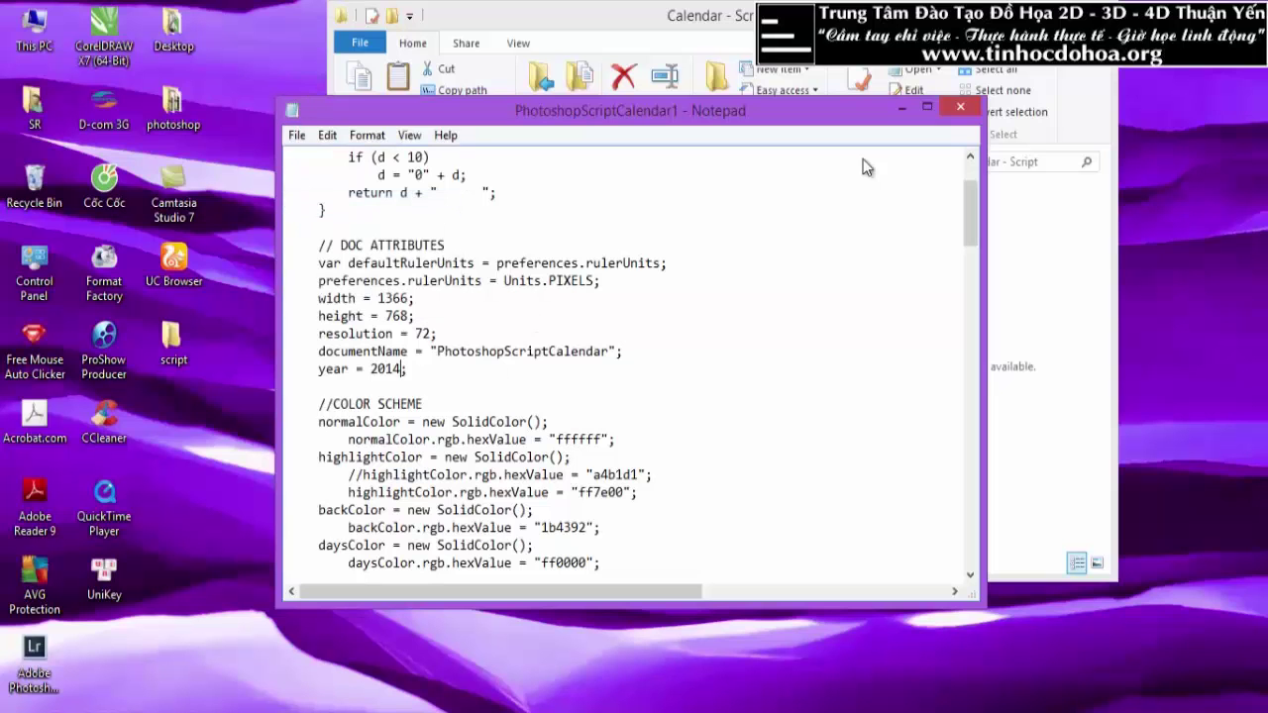
{"action": "left_click", "coordinate": [960, 106]}
Run PhotoshopScriptCalendar1.jsx from the Calendar - Script folder via File > Scripts > Browse.
{"action": "left_click", "coordinate": [664, 327]}
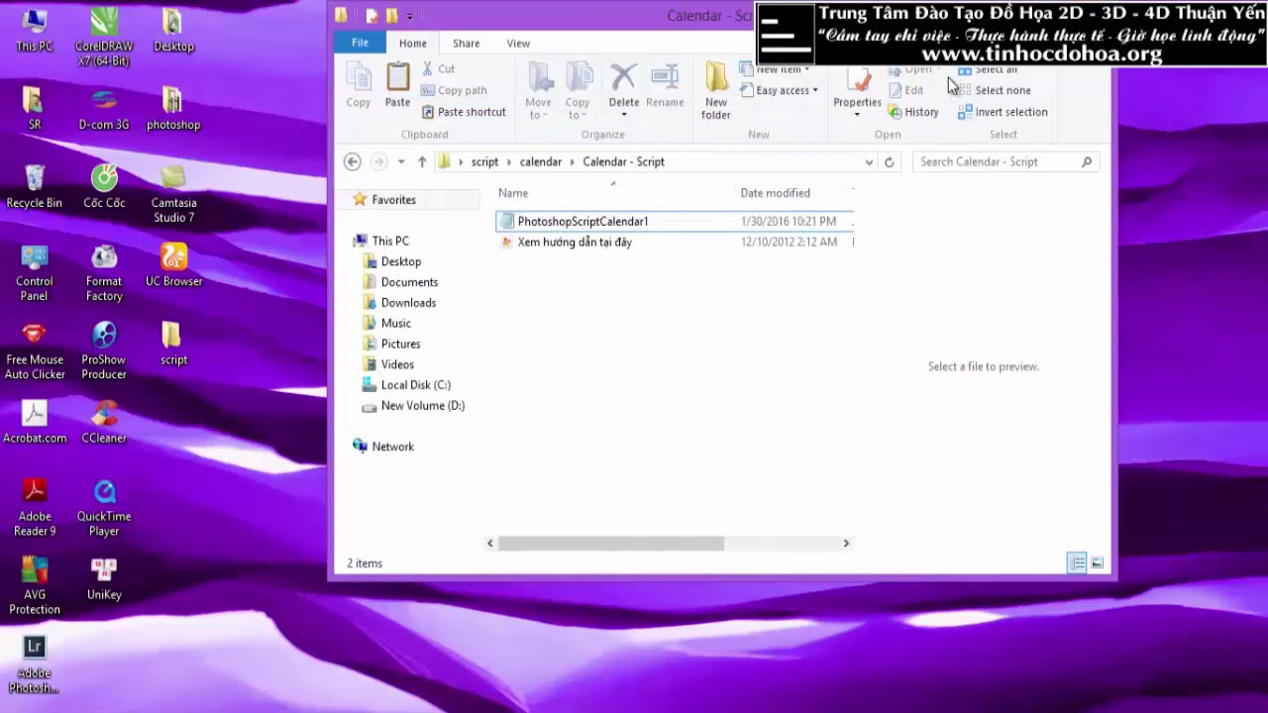
{"action": "left_click", "coordinate": [585, 223]}
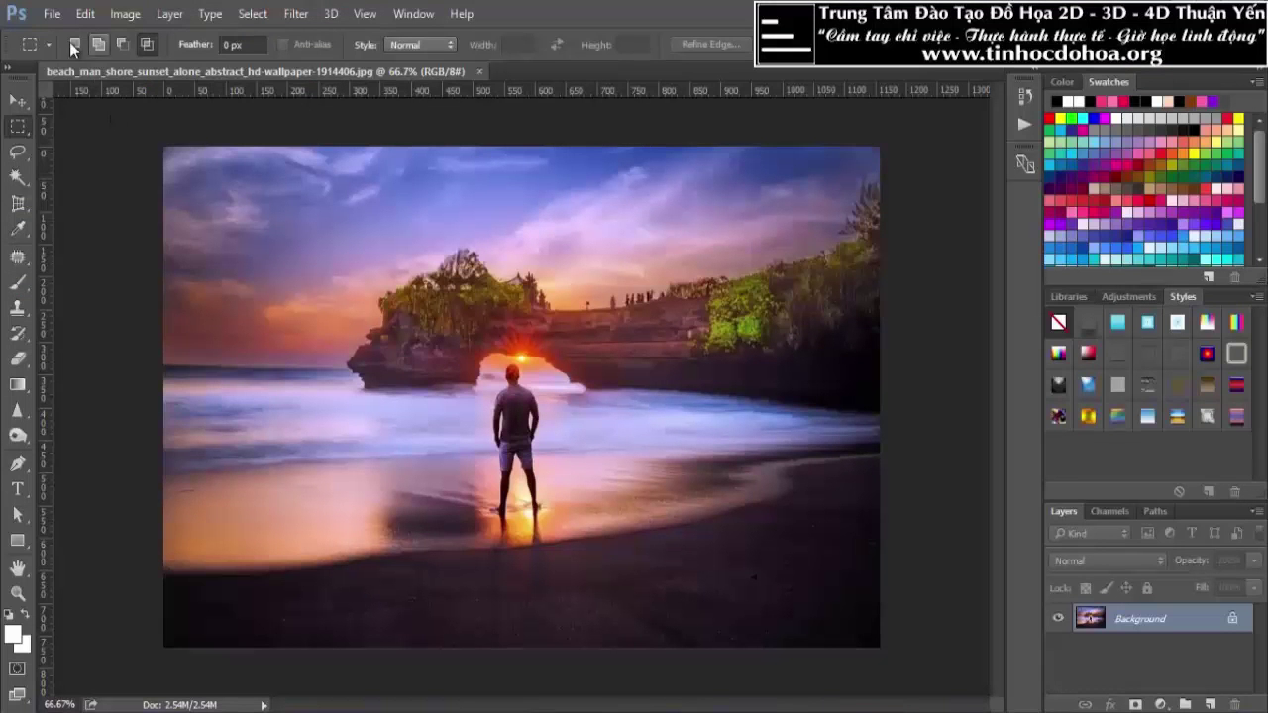
{"action": "left_click", "coordinate": [52, 13]}
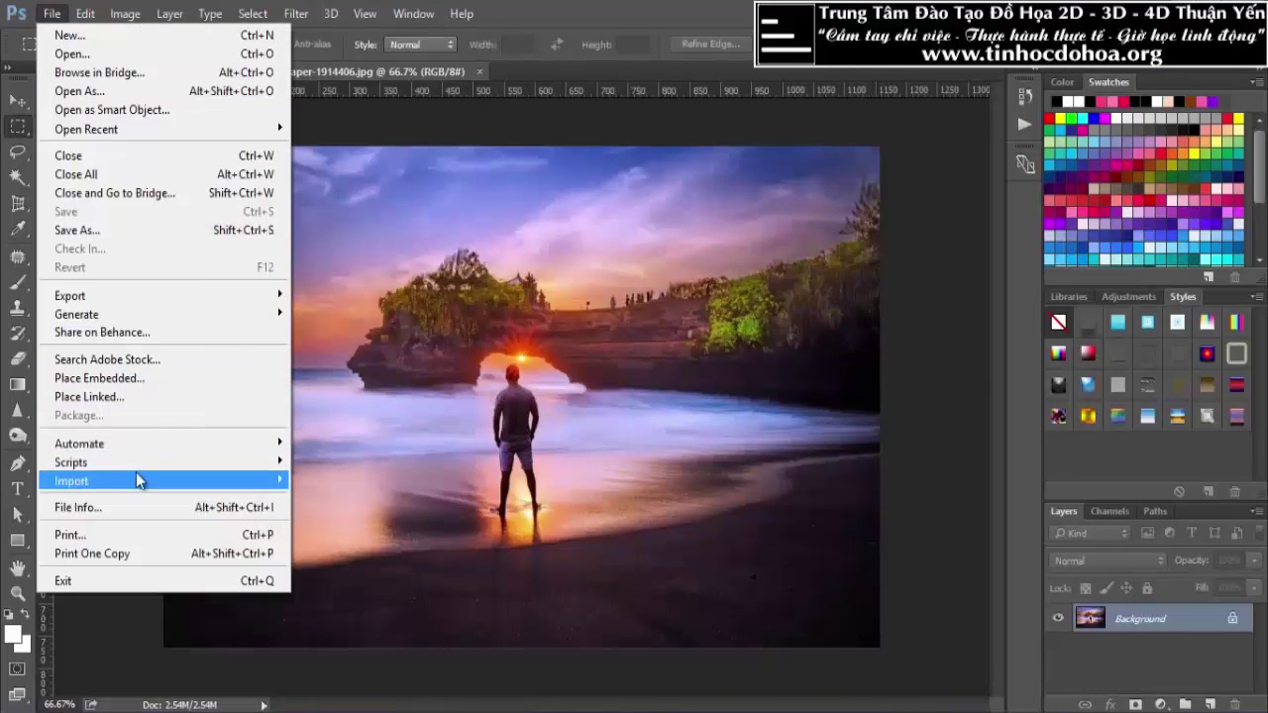
{"action": "mouse_move", "coordinate": [71, 462]}
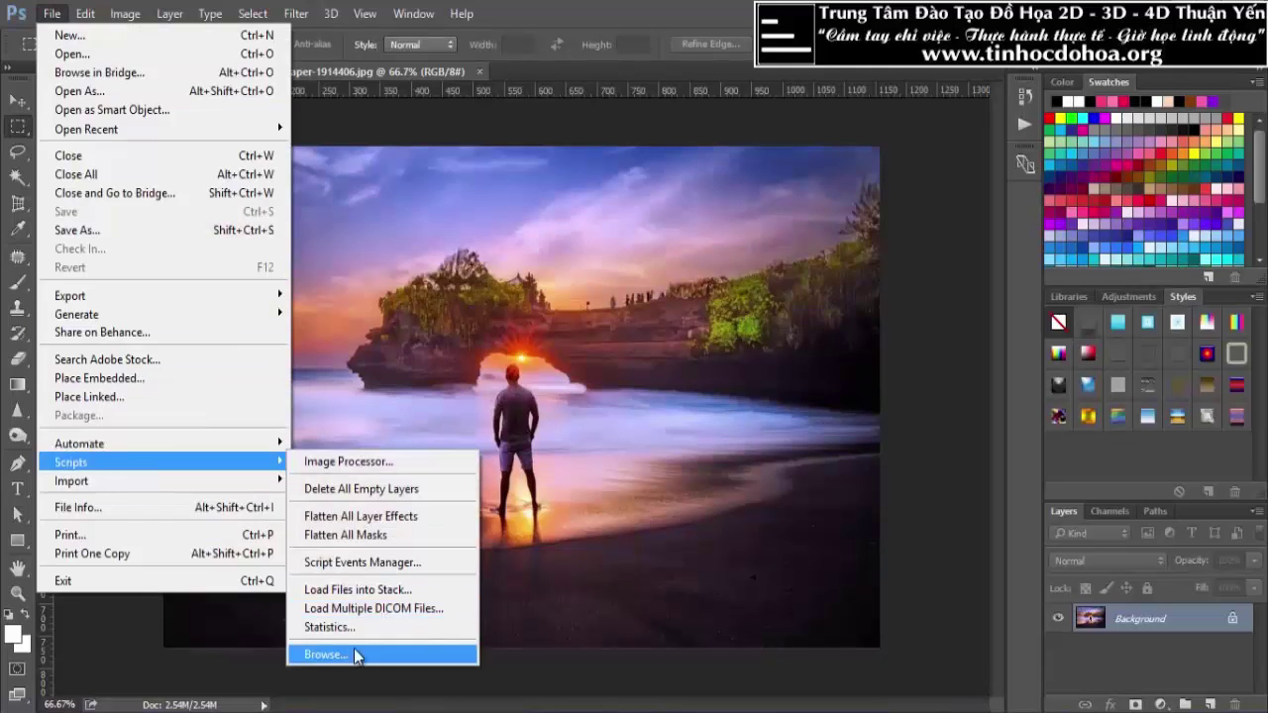
{"action": "left_click", "coordinate": [347, 654]}
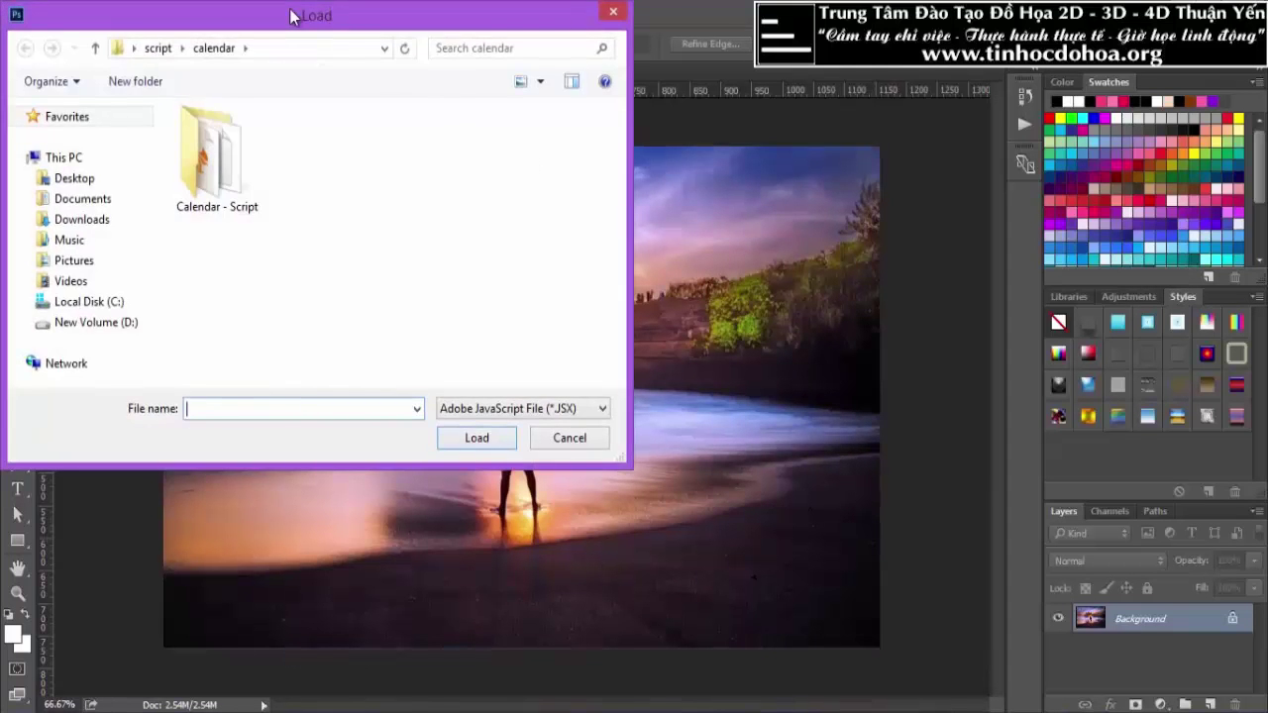
{"action": "left_click_drag", "start_coordinate": [293, 16], "coordinate": [588, 66]}
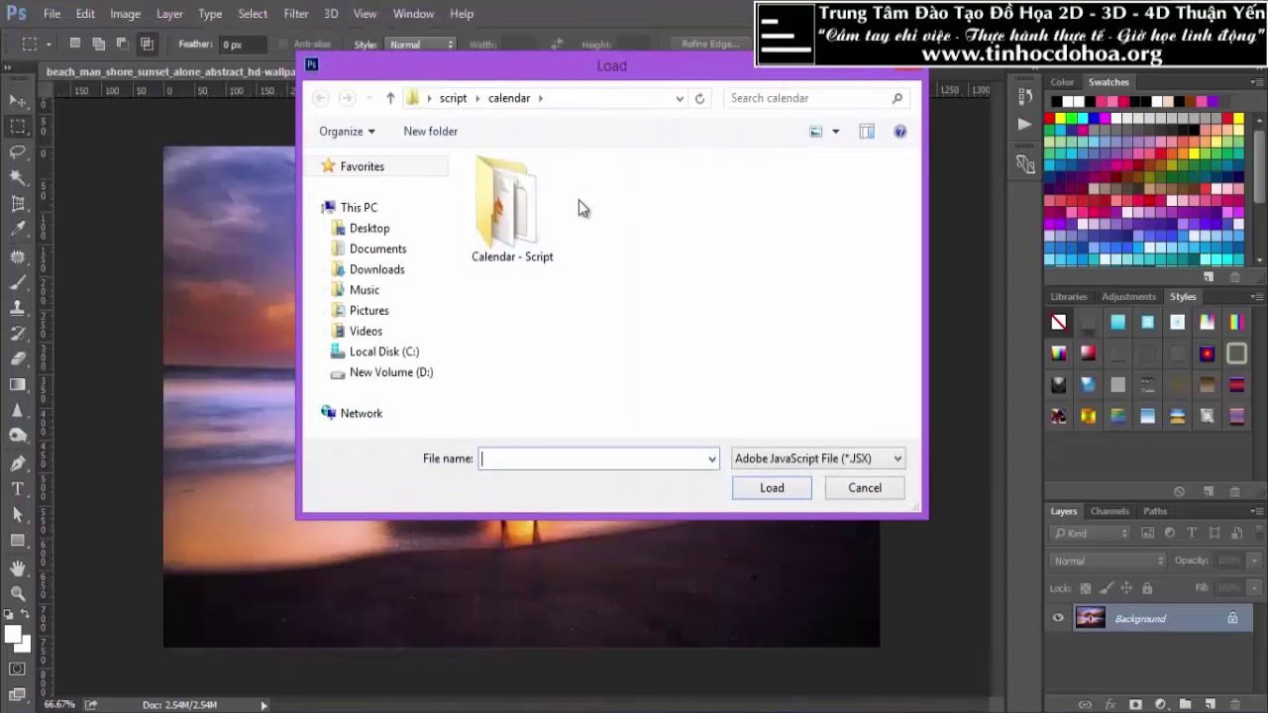
{"action": "double_click", "coordinate": [502, 199]}
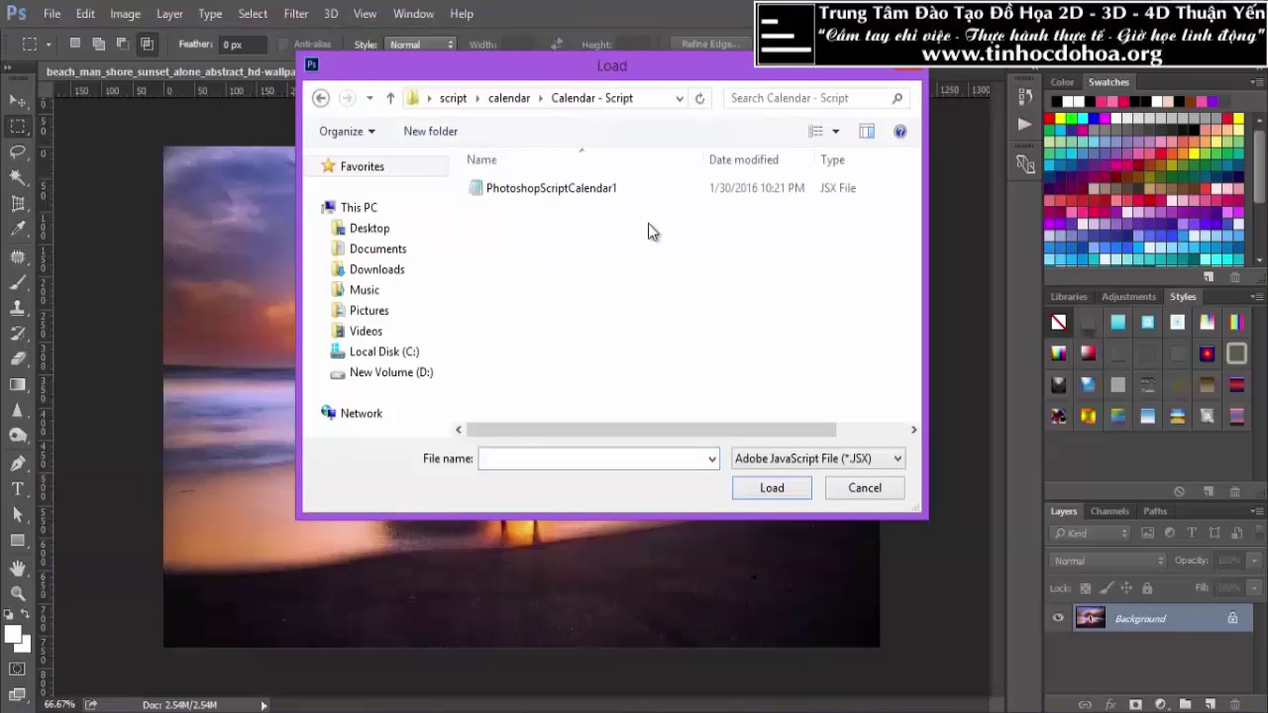
{"action": "double_click", "coordinate": [593, 191]}
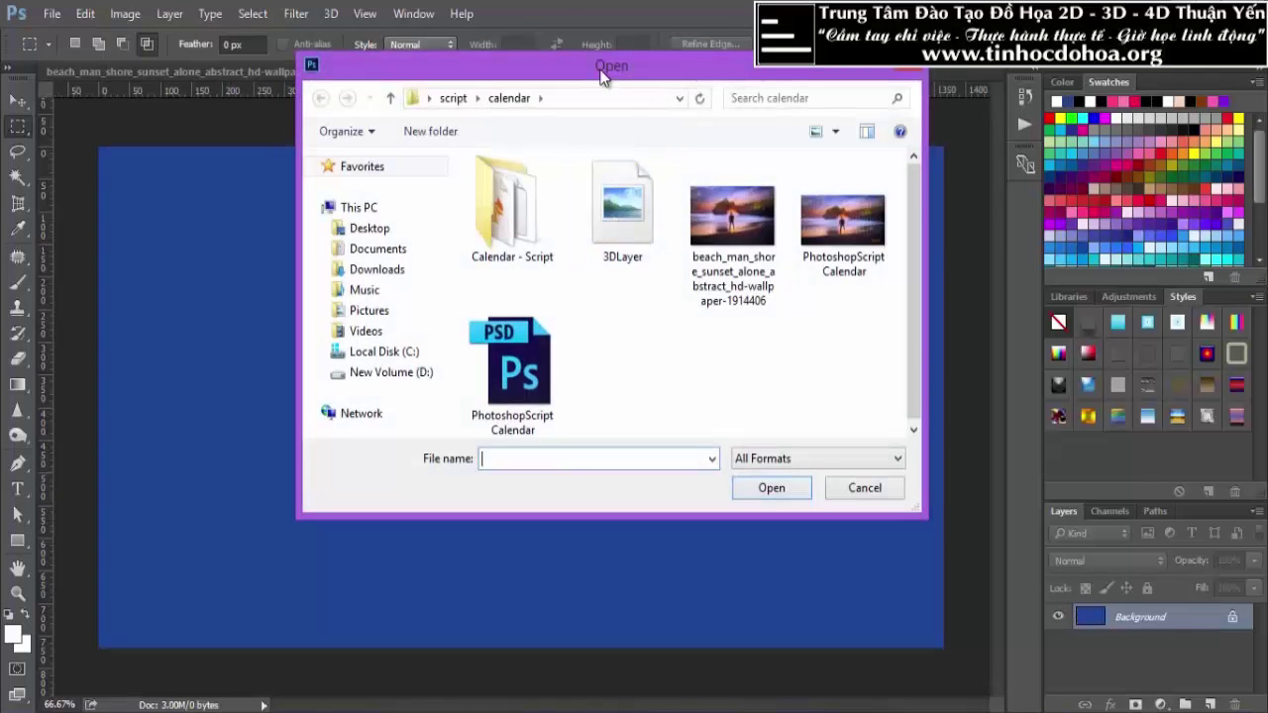
{"action": "left_click_drag", "start_coordinate": [601, 77], "coordinate": [614, 145]}
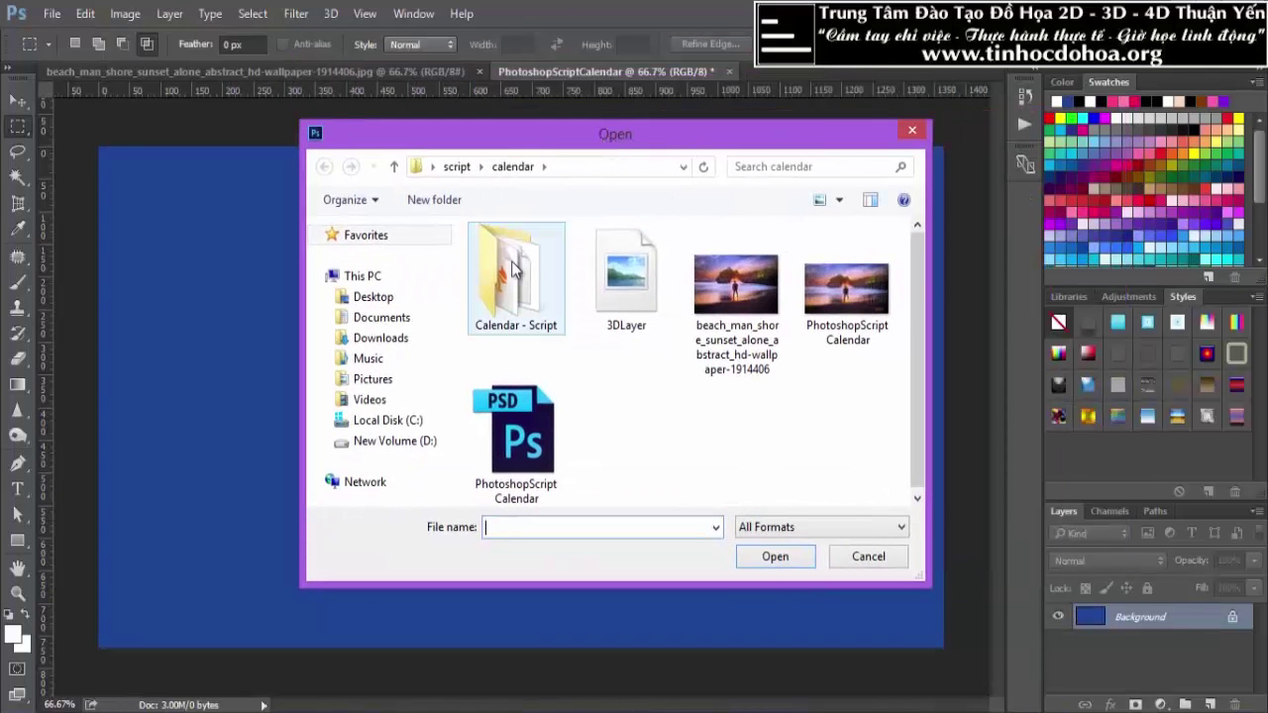
Choose beach_man_shore_sunset as the calendar's background photo.
{"action": "double_click", "coordinate": [731, 292]}
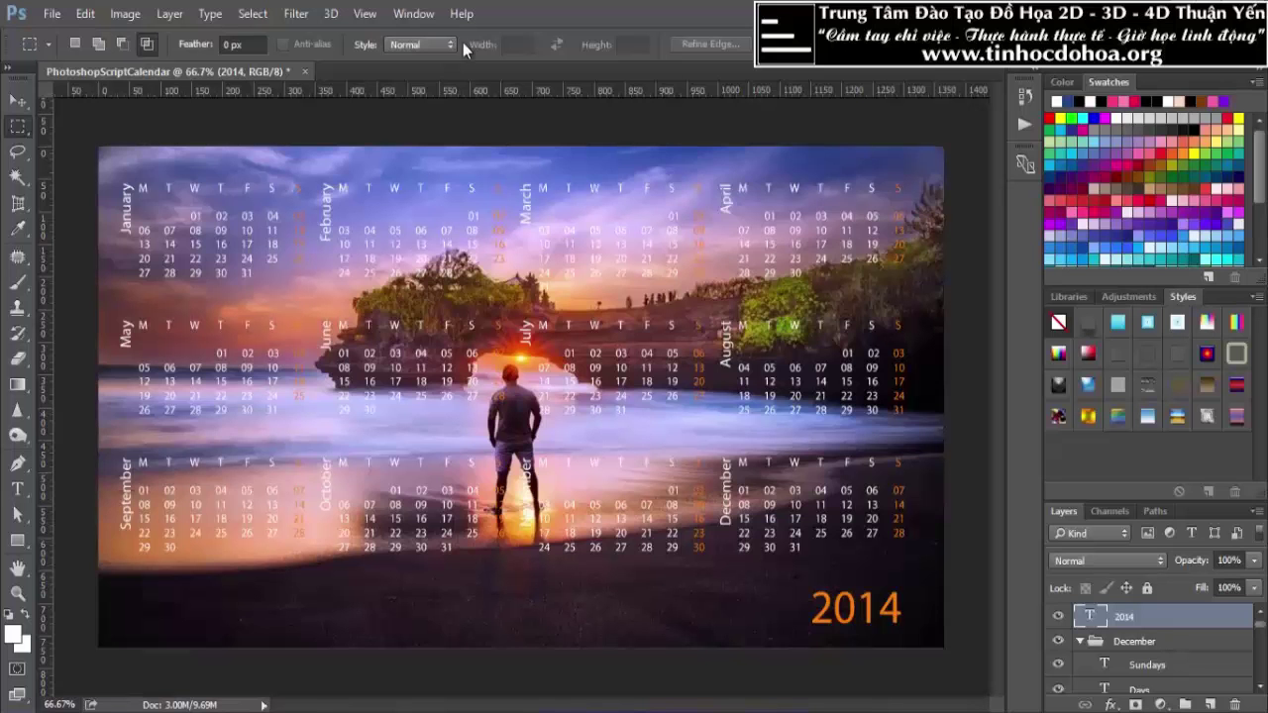
{"action": "left_click", "coordinate": [14, 105]}
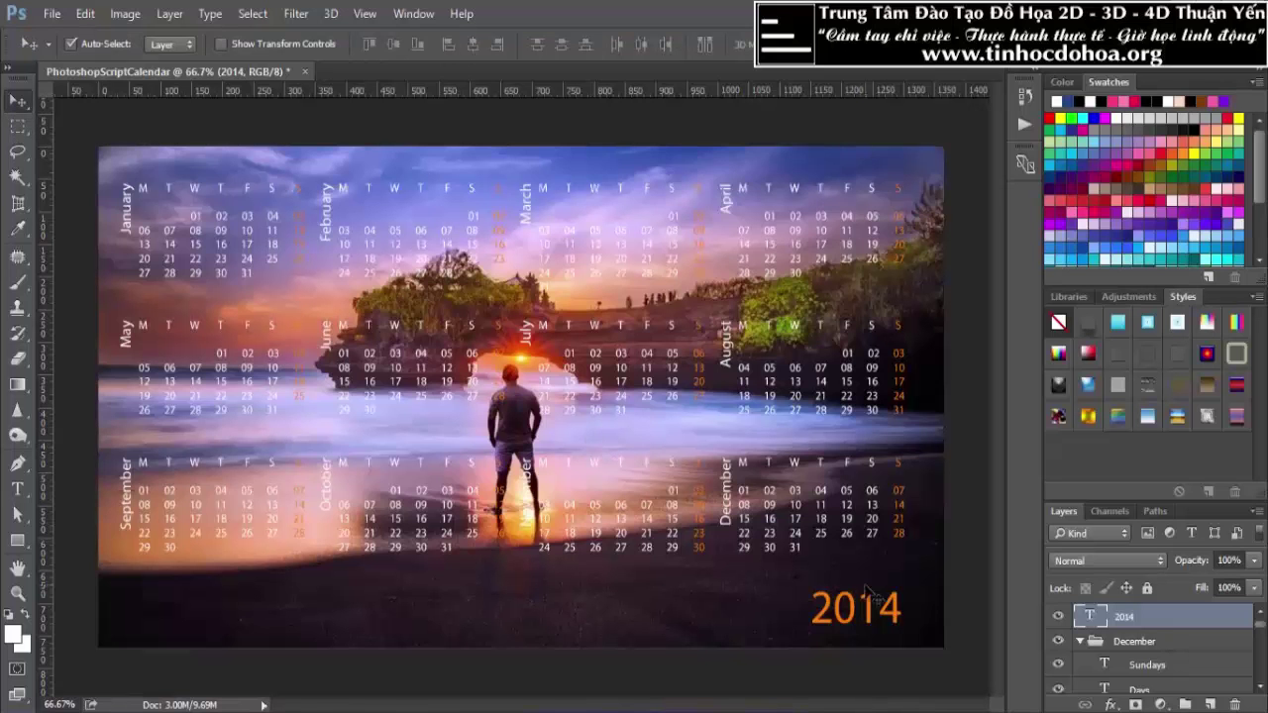
{"action": "scroll", "coordinate": [889, 602], "scroll_direction": "up", "scroll_amount": 1}
{"action": "scroll", "coordinate": [842, 575], "scroll_direction": "up", "scroll_amount": 1}
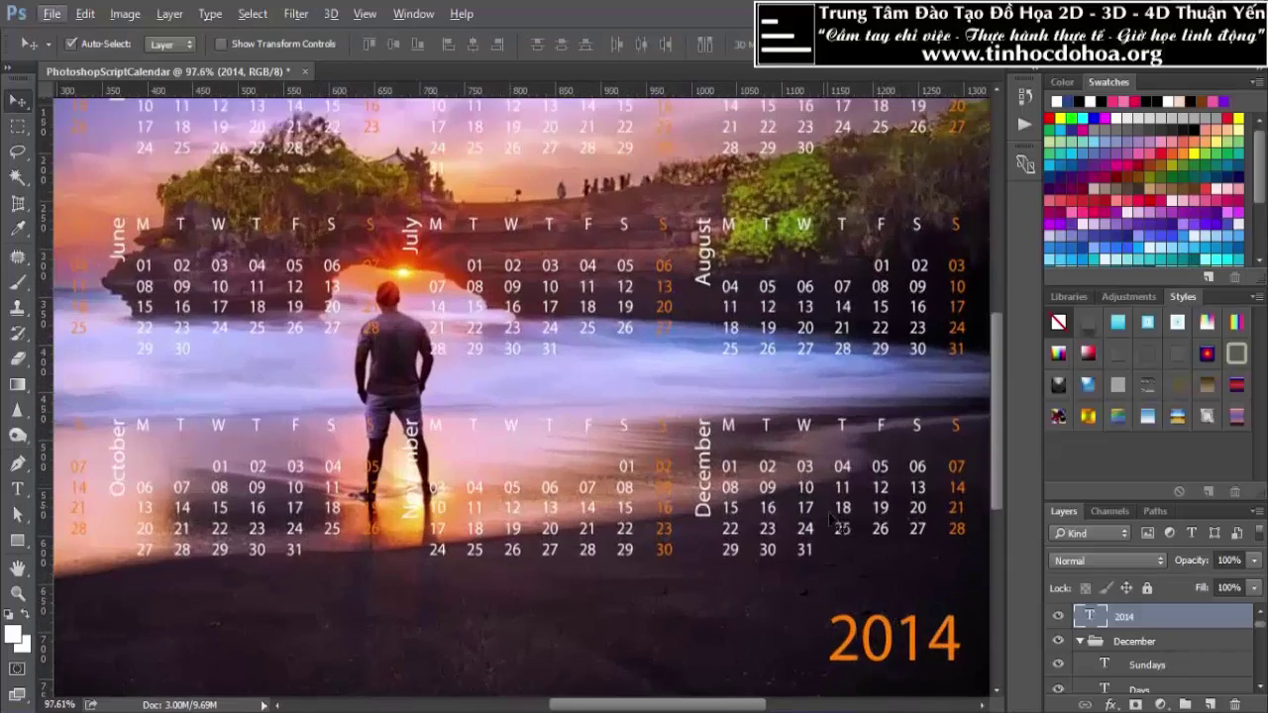
{"action": "scroll", "coordinate": [743, 515], "scroll_direction": "up", "scroll_amount": 1}
{"action": "scroll", "coordinate": [661, 474], "scroll_direction": "up", "scroll_amount": 1}
{"action": "scroll", "coordinate": [661, 474], "scroll_direction": "down", "scroll_amount": 2}
{"action": "scroll", "coordinate": [654, 475], "scroll_direction": "down", "scroll_amount": 1}
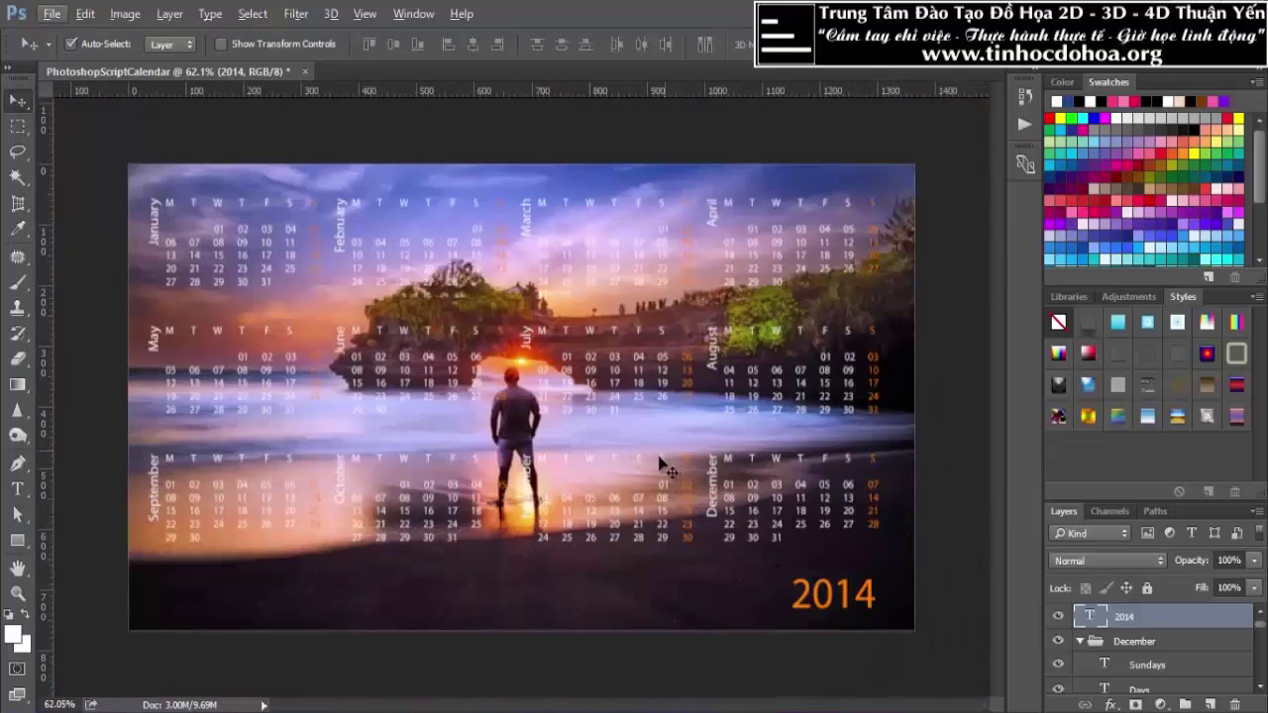
{"action": "scroll", "coordinate": [729, 420], "scroll_direction": "up", "scroll_amount": 1}
{"action": "scroll", "coordinate": [683, 327], "scroll_direction": "up", "scroll_amount": 1}
{"action": "scroll", "coordinate": [684, 319], "scroll_direction": "up", "scroll_amount": 1}
{"action": "scroll", "coordinate": [728, 266], "scroll_direction": "up", "scroll_amount": 1}
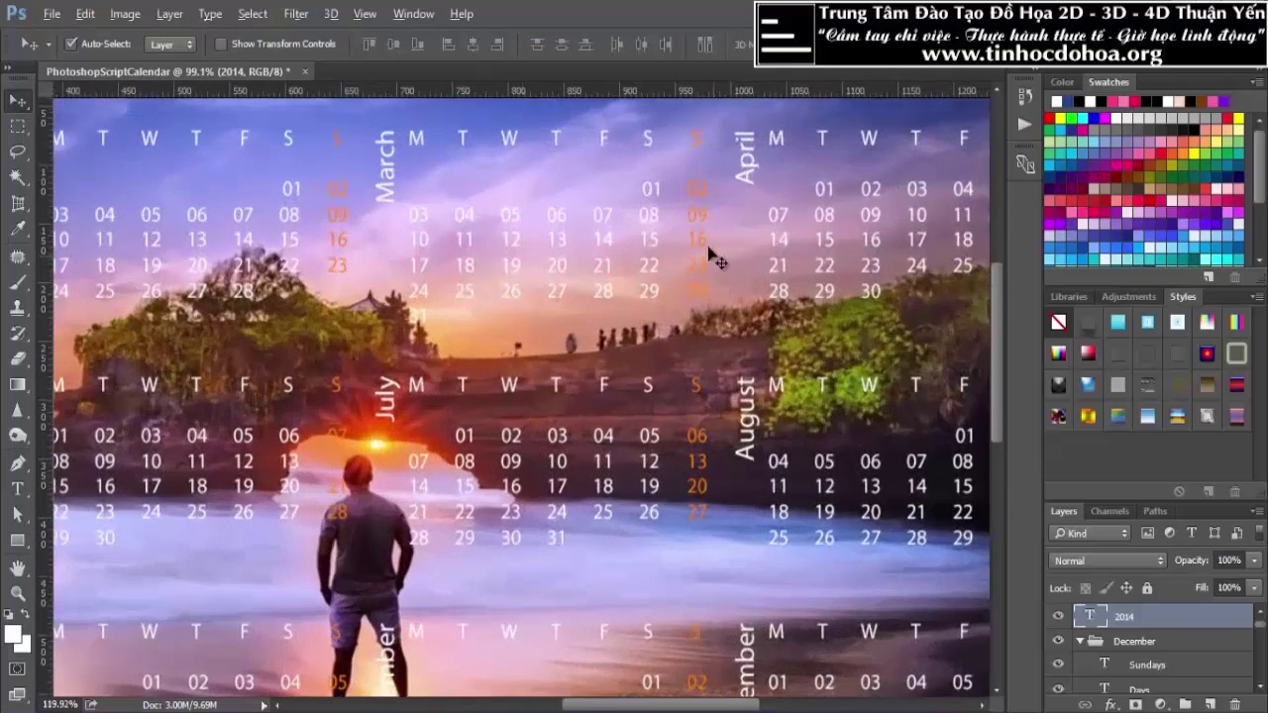
{"action": "left_click", "coordinate": [711, 241]}
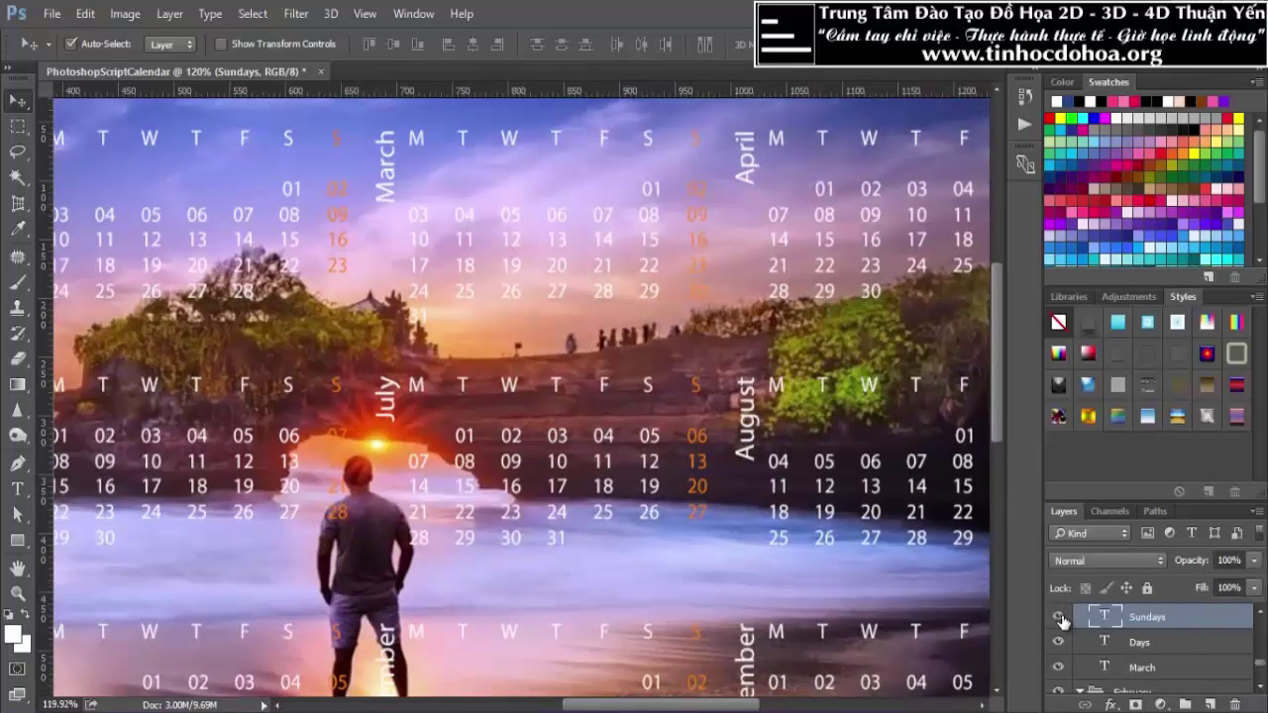
Recolour the March Sunday dates blue.
{"action": "double_click", "coordinate": [1108, 619]}
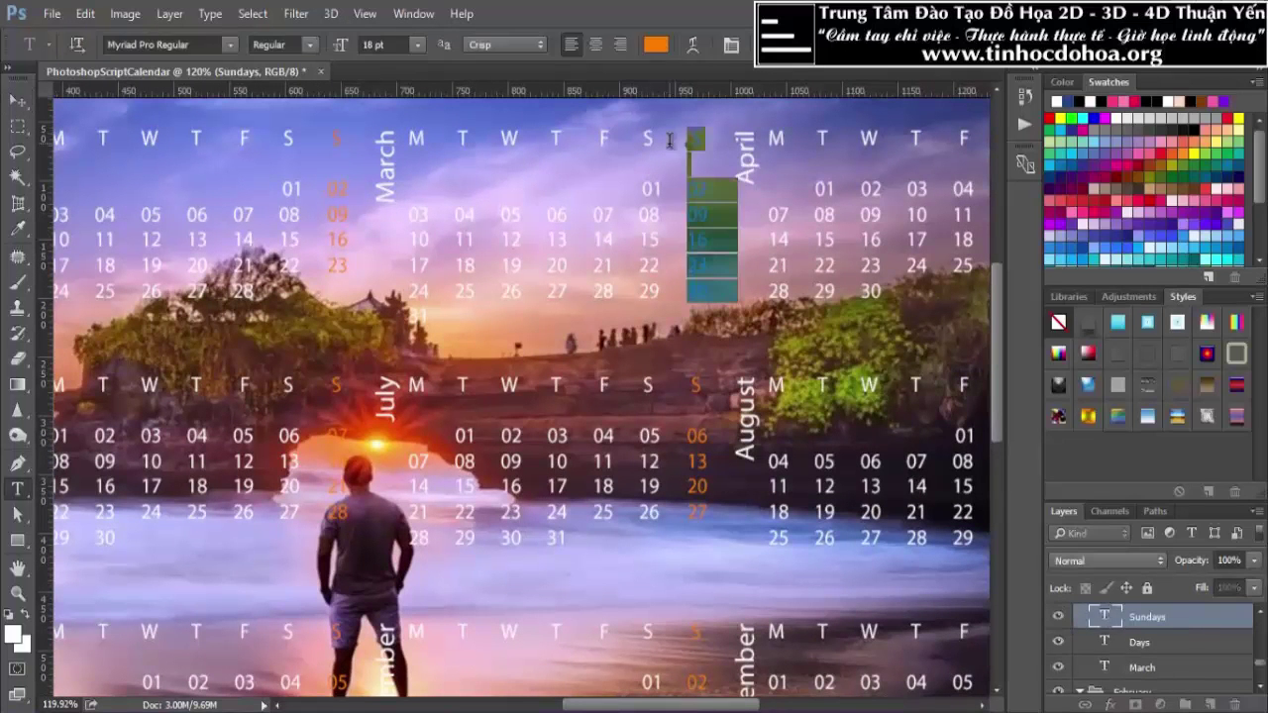
{"action": "left_click", "coordinate": [654, 46]}
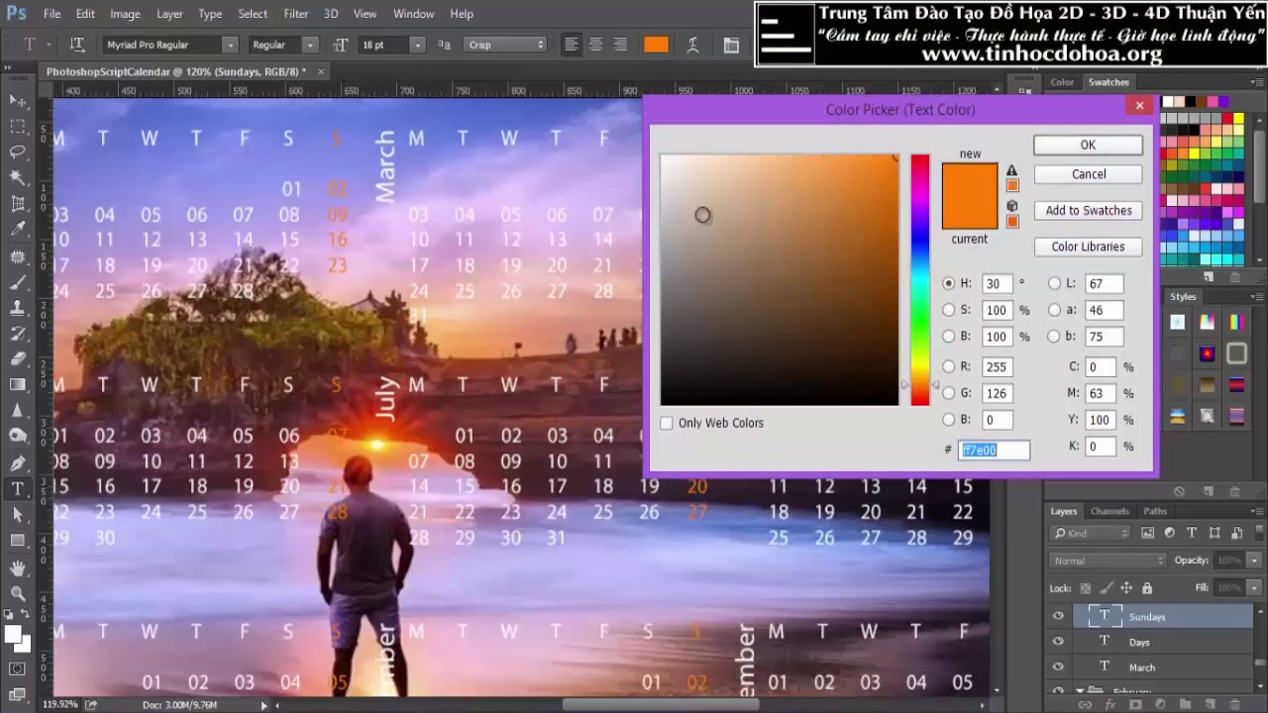
{"action": "left_click", "coordinate": [919, 230]}
{"action": "left_click_drag", "start_coordinate": [993, 108], "coordinate": [821, 363]}
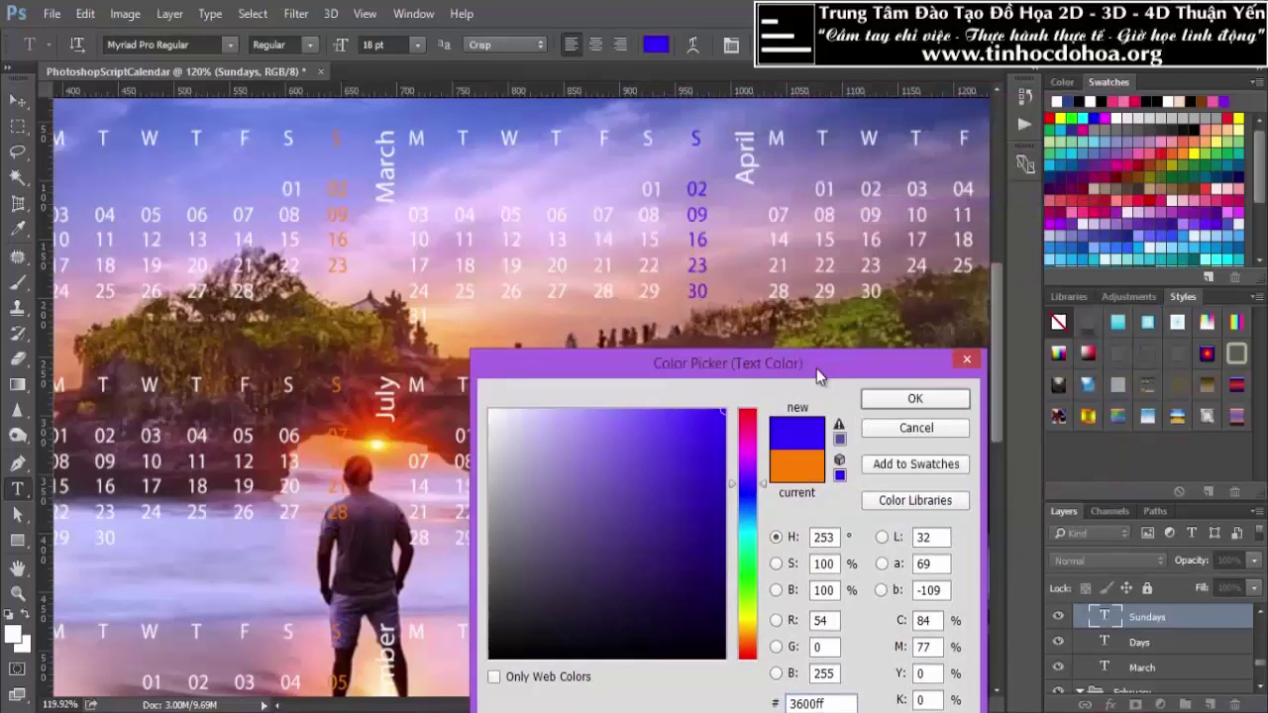
{"action": "left_click_drag", "start_coordinate": [872, 377], "coordinate": [925, 220]}
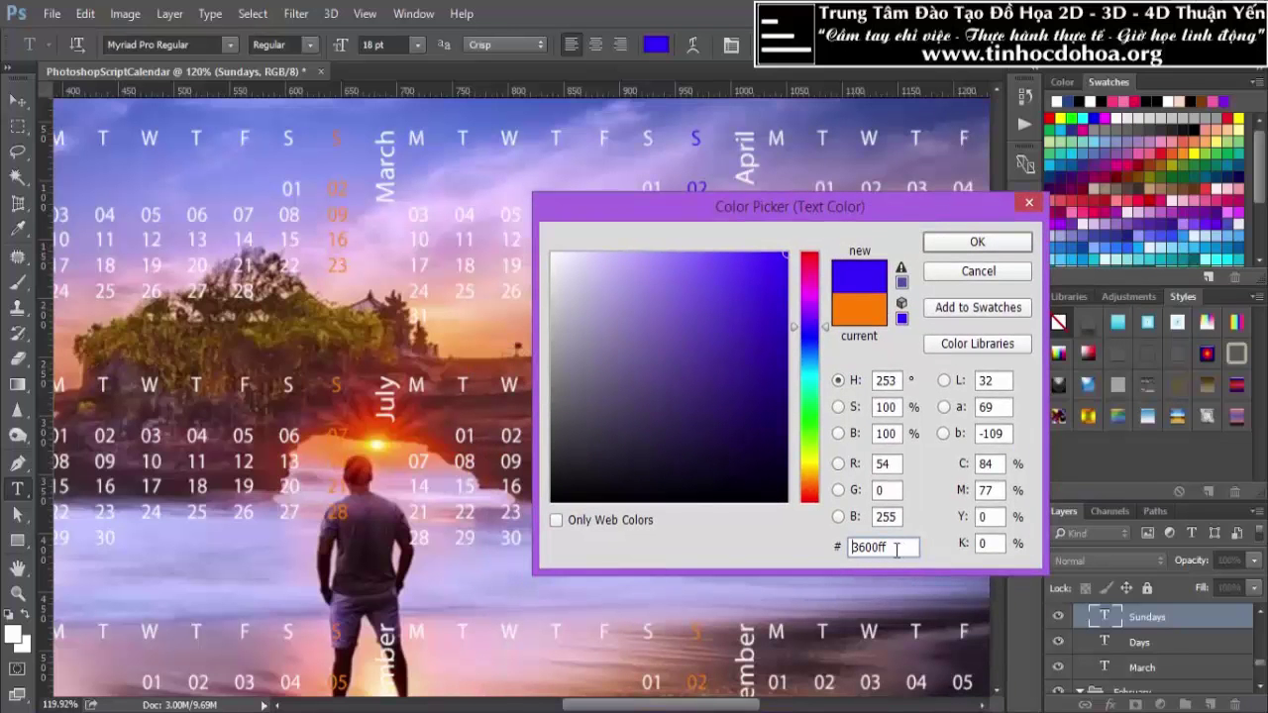
{"action": "left_click", "coordinate": [976, 243]}
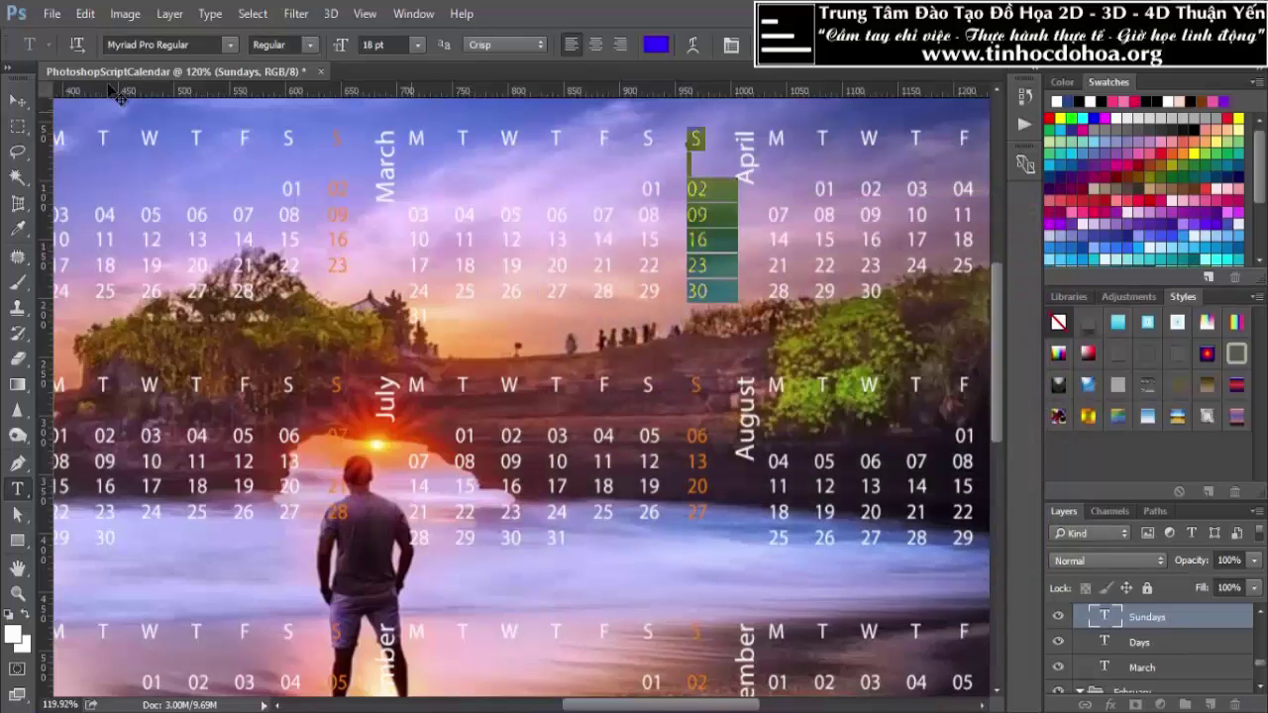
{"action": "left_click", "coordinate": [20, 103]}
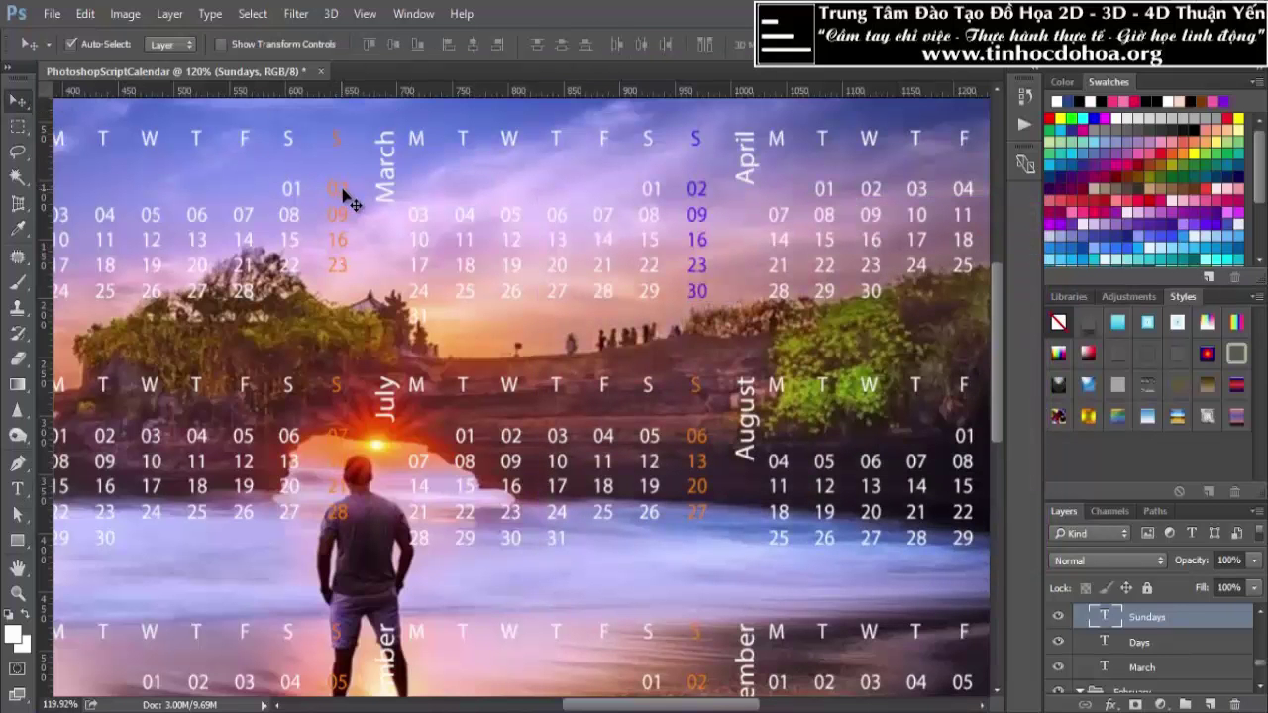
Recolour the February Sunday dates to #3600ff.
{"action": "double_click", "coordinate": [1105, 615]}
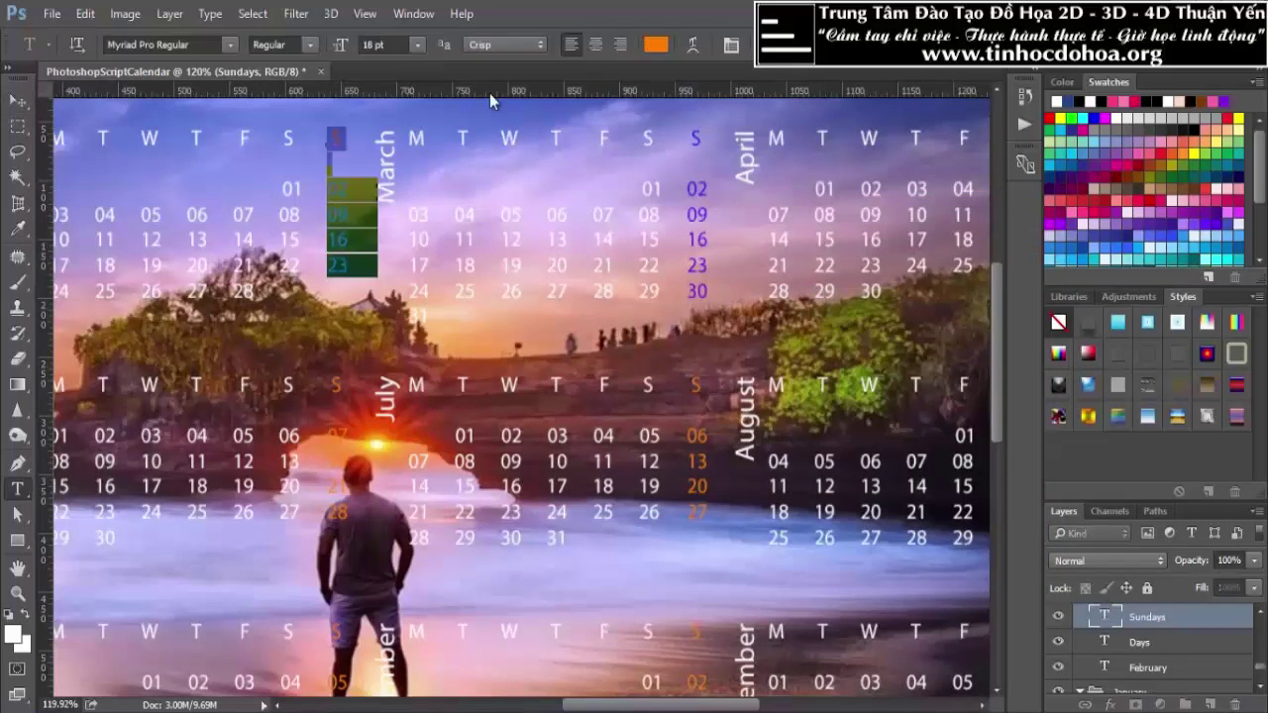
{"action": "left_click", "coordinate": [656, 44]}
{"action": "type", "text": "3600ff"}
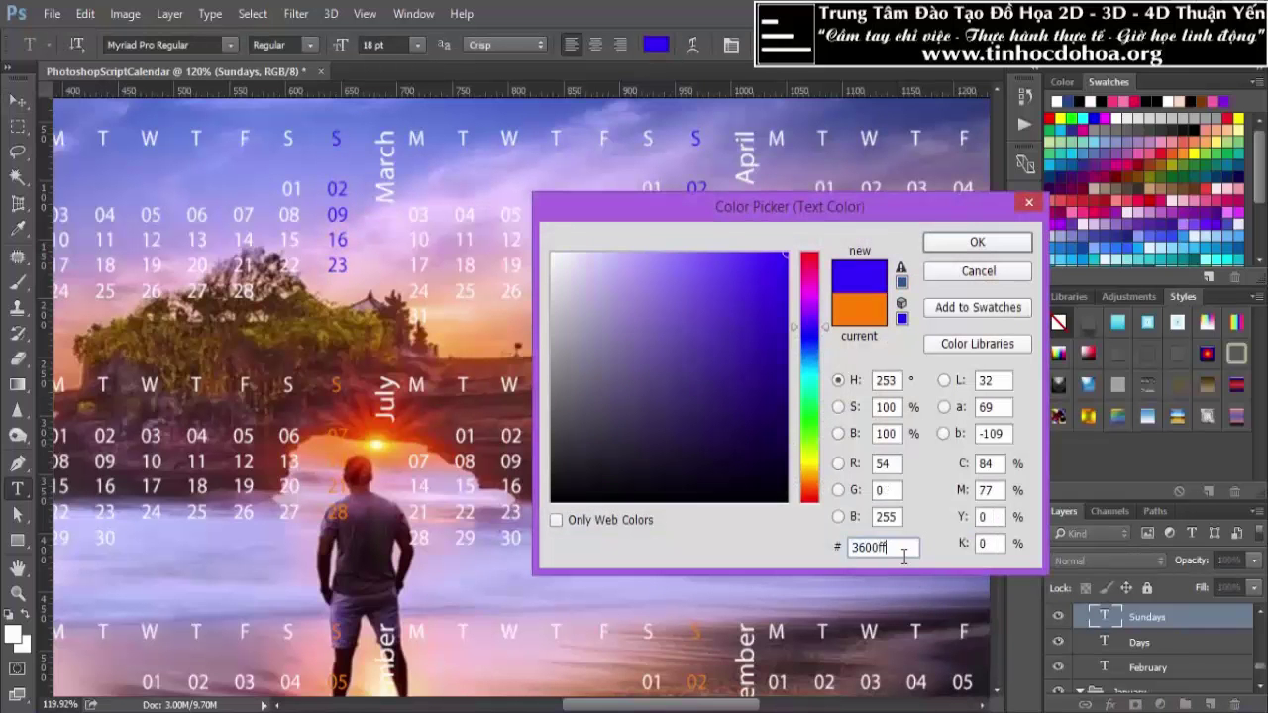
{"action": "left_click", "coordinate": [946, 243]}
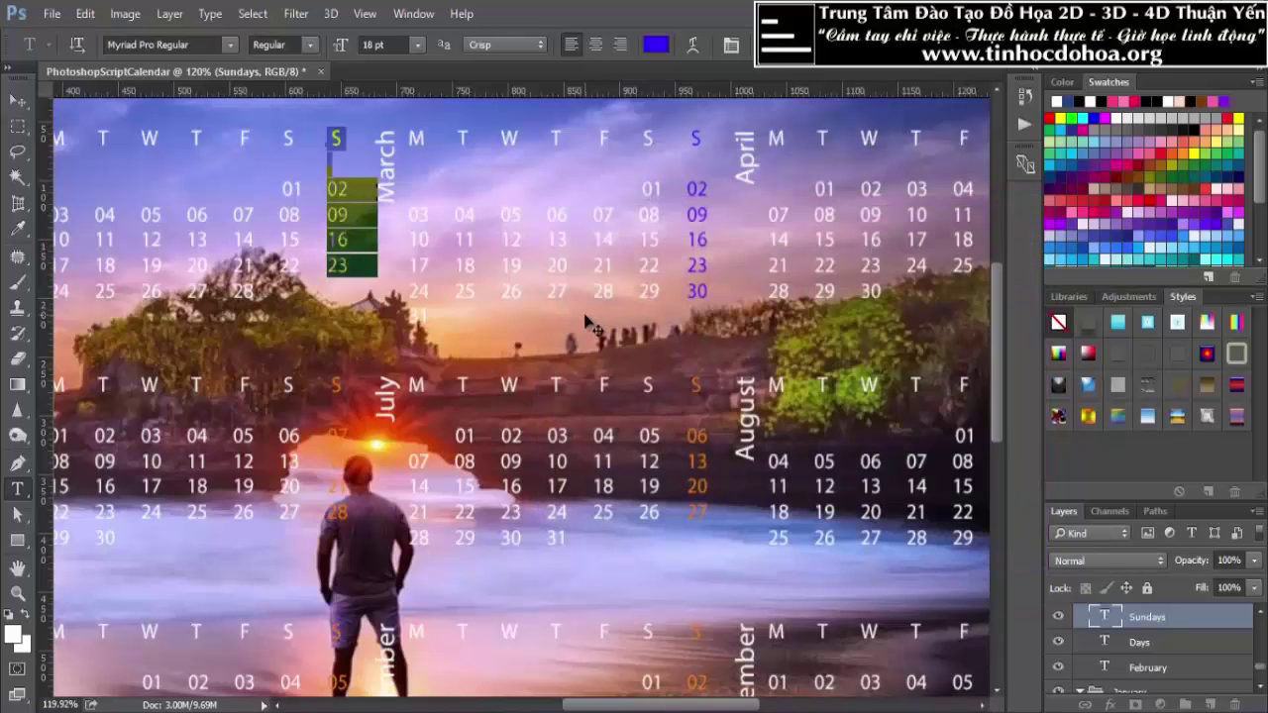
{"action": "left_click", "coordinate": [21, 103]}
{"action": "scroll", "coordinate": [465, 303], "scroll_direction": "down", "scroll_amount": 2}
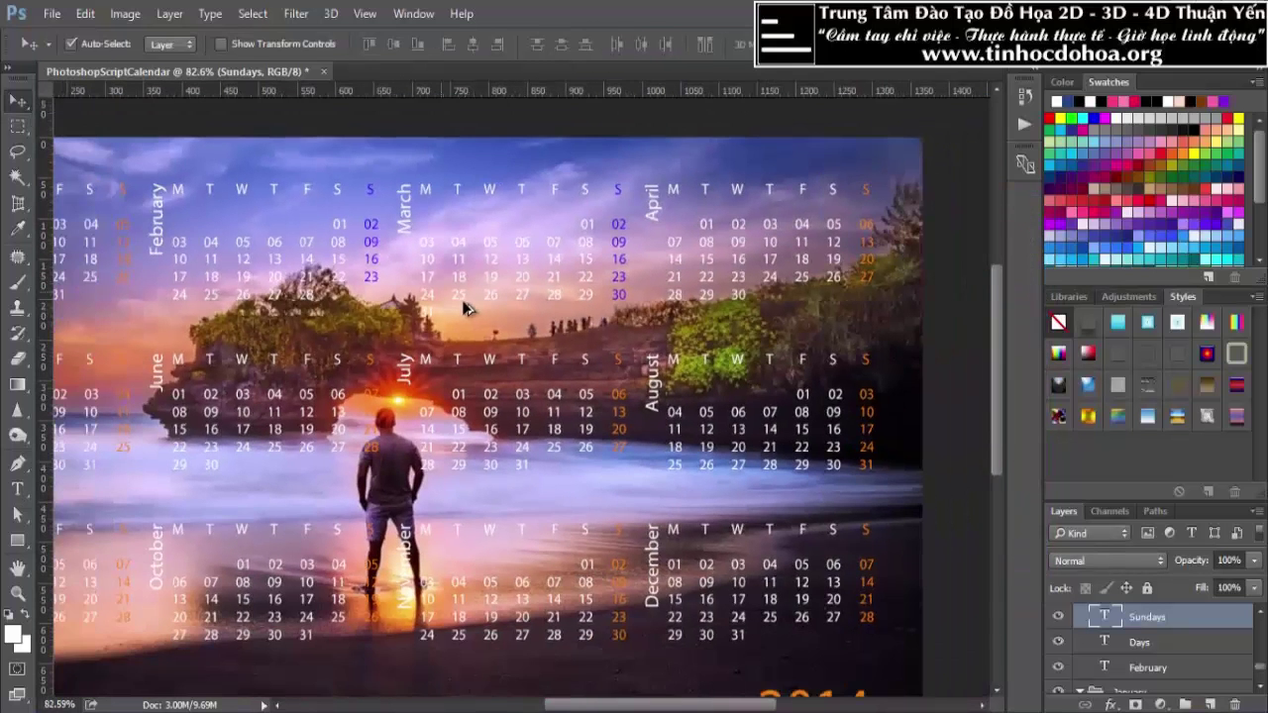
{"action": "scroll", "coordinate": [118, 233], "scroll_direction": "up", "scroll_amount": 1}
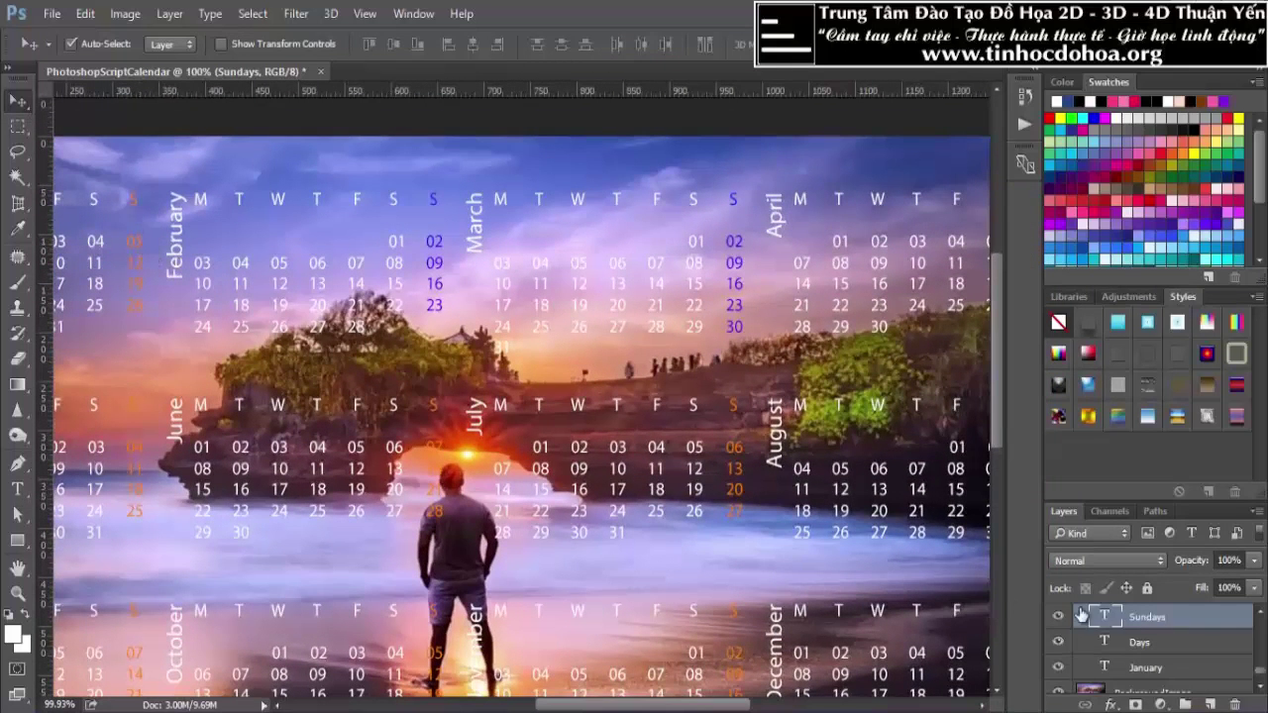
Re-paste the January Sunday dates and colour them #3600ff.
{"action": "double_click", "coordinate": [1105, 619]}
{"action": "key", "text": "BackSpace"}
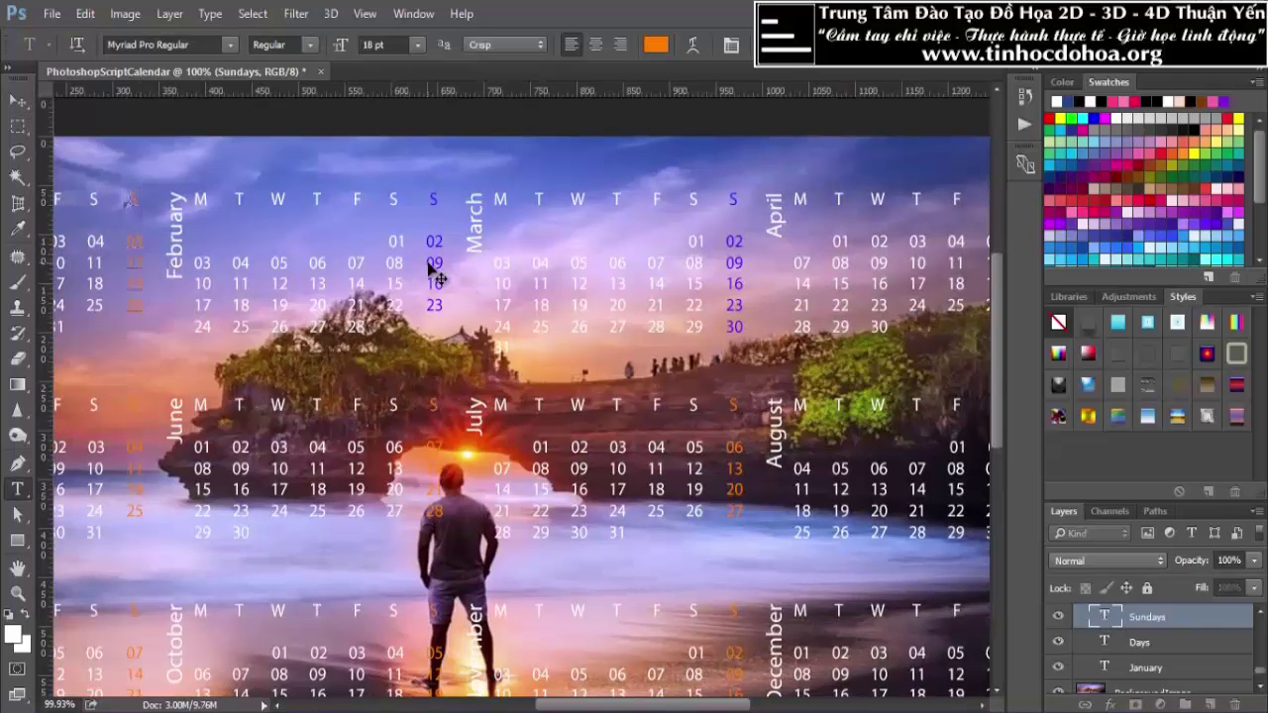
{"action": "key", "text": "ctrl+v"}
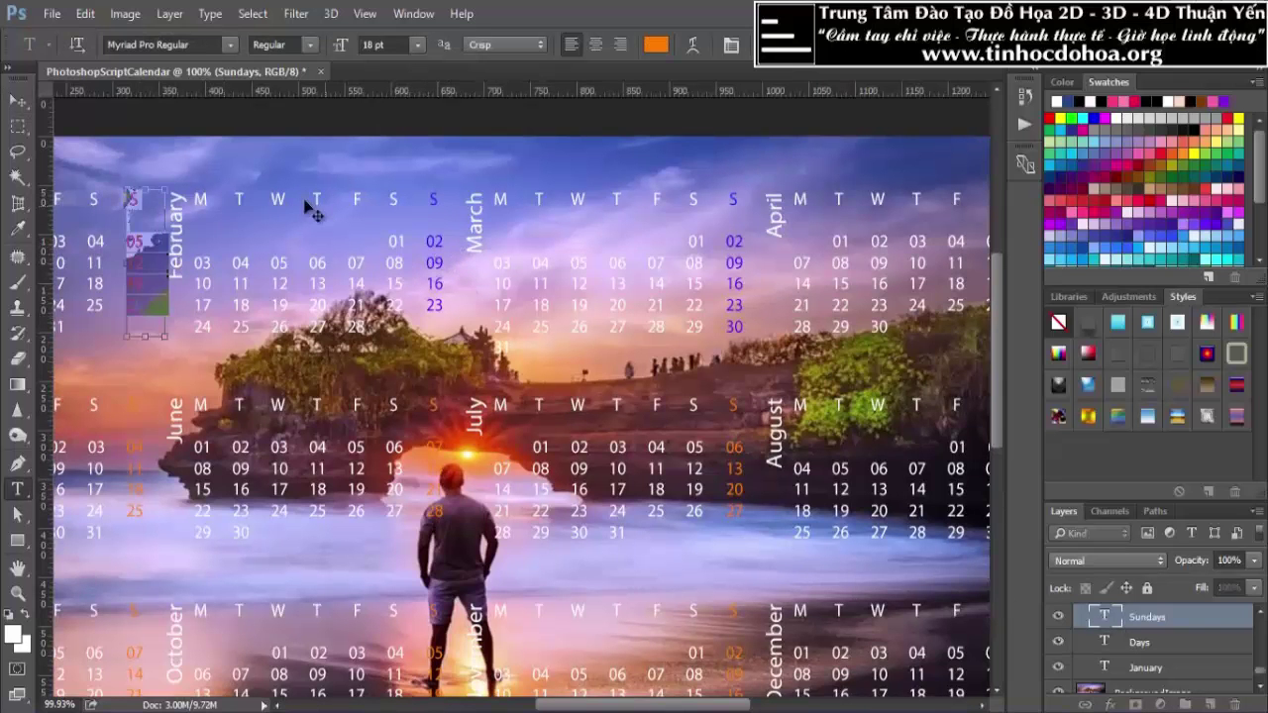
{"action": "left_click", "coordinate": [656, 43]}
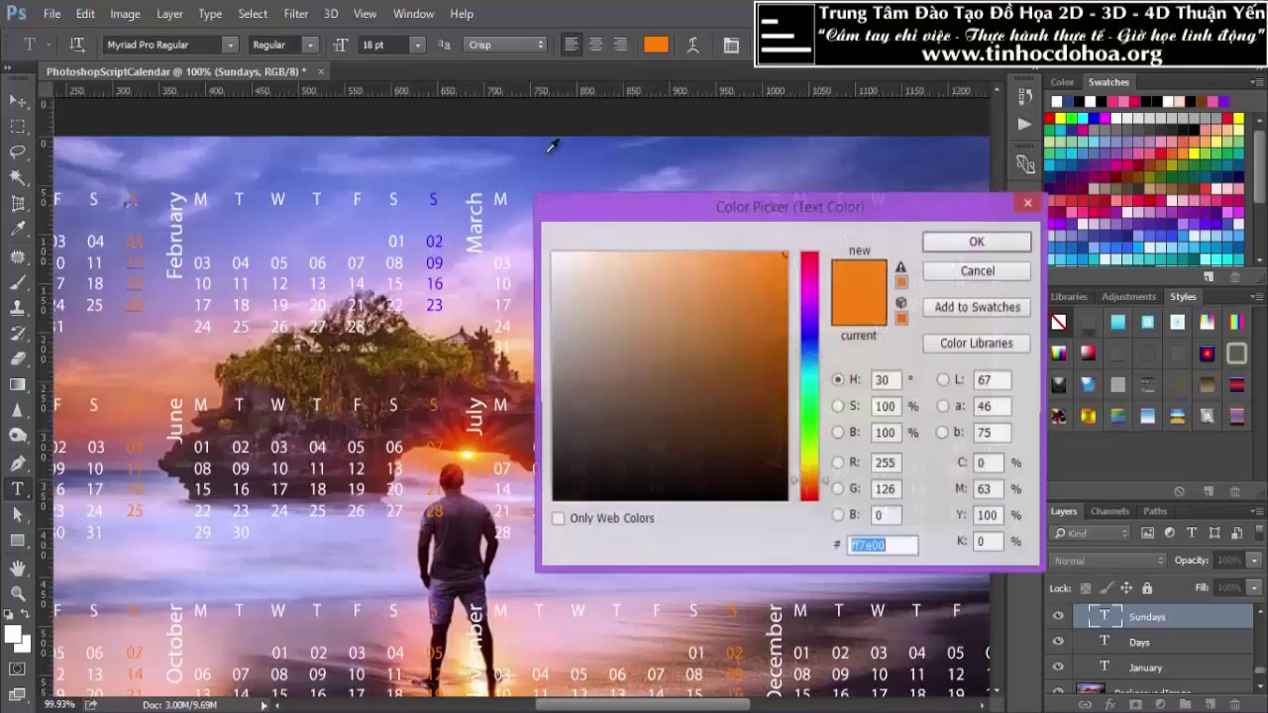
{"action": "left_click", "coordinate": [436, 240]}
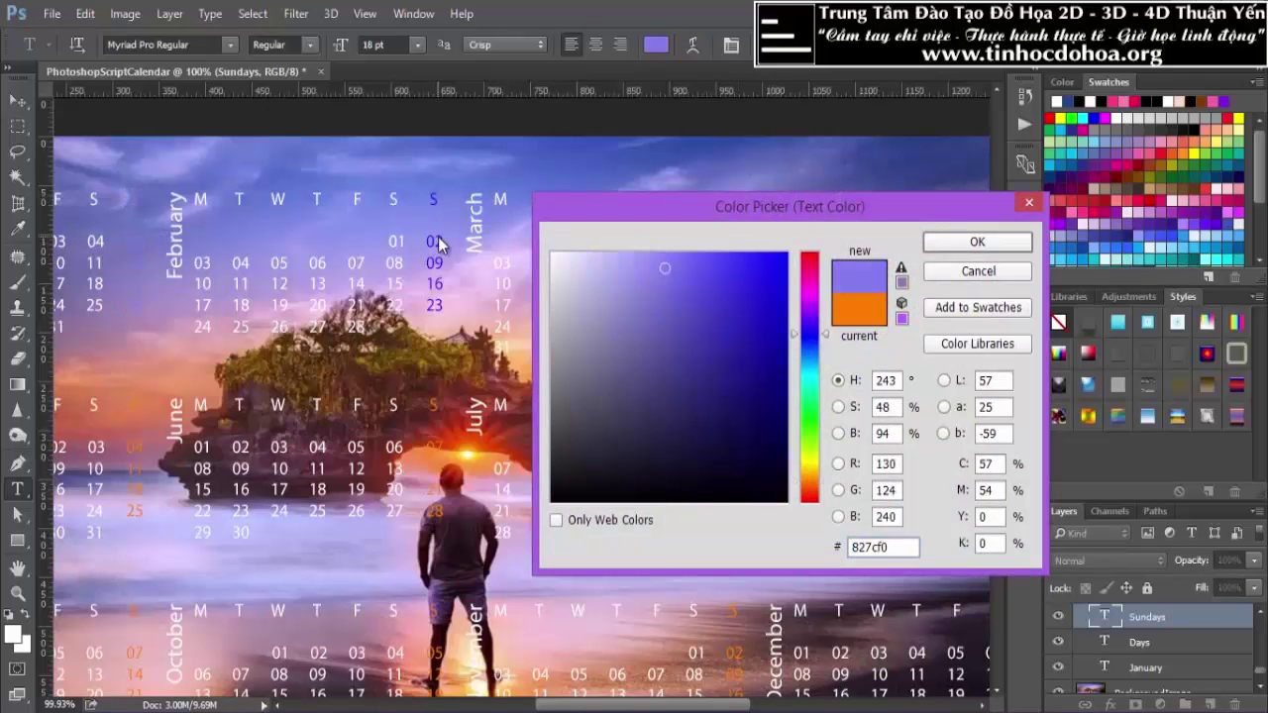
{"action": "left_click_drag", "start_coordinate": [921, 548], "coordinate": [376, 550]}
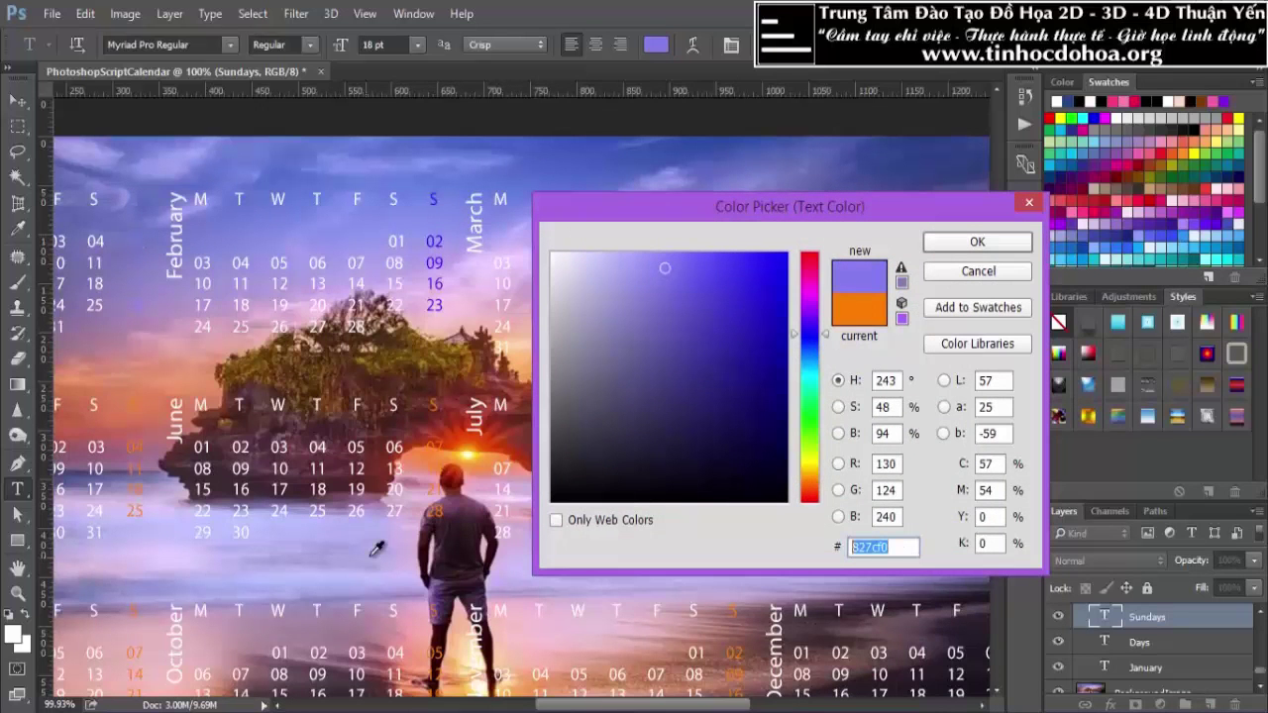
{"action": "type", "text": "3600"}
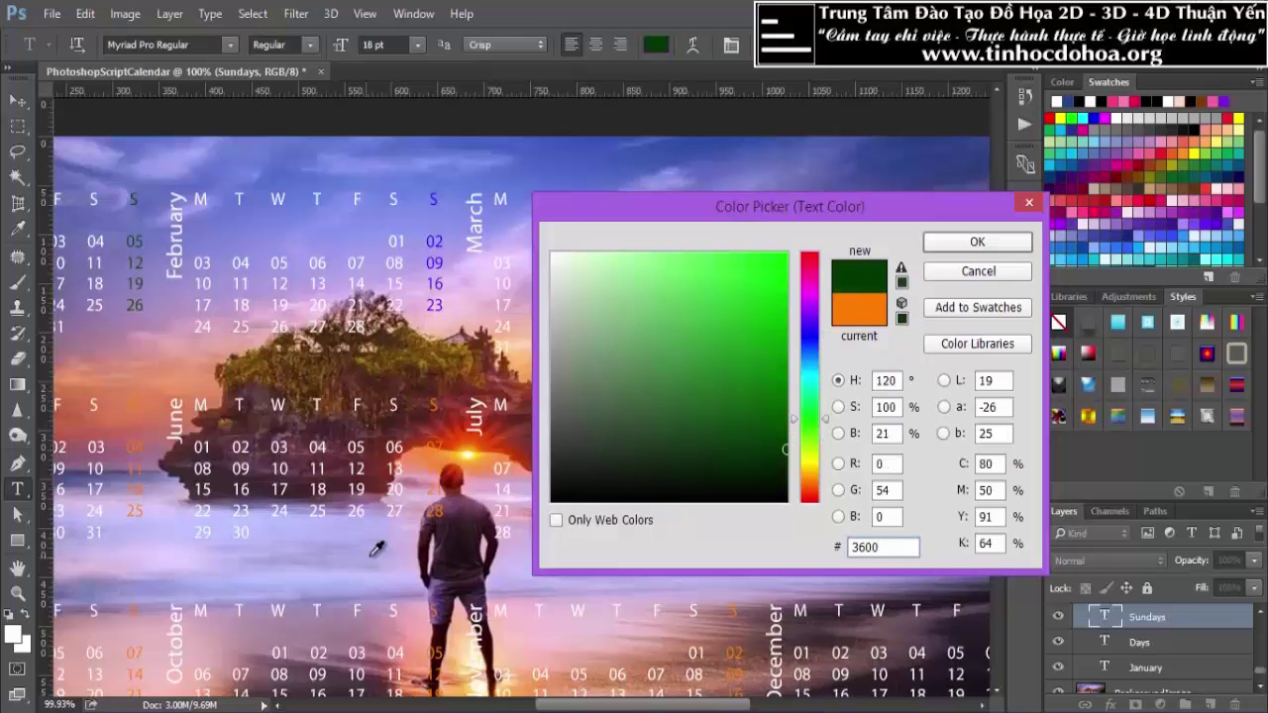
{"action": "type", "text": "ff"}
{"action": "key", "text": "Return"}
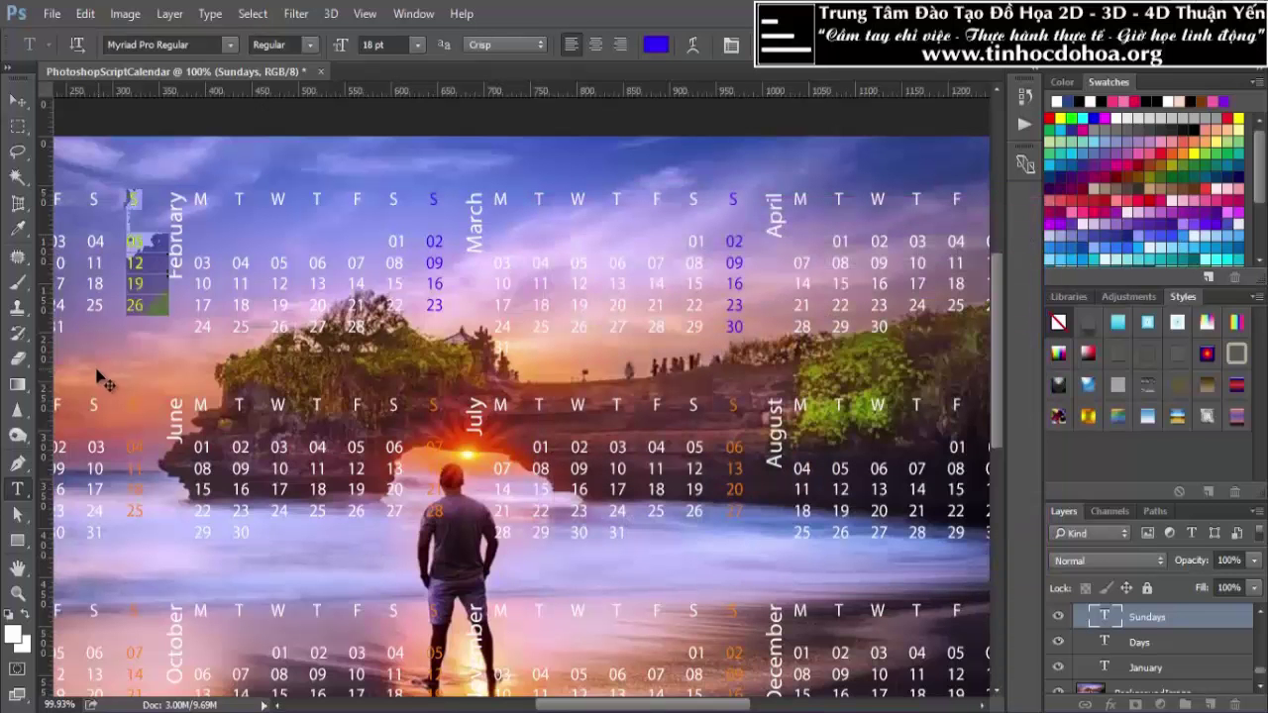
{"action": "left_click", "coordinate": [18, 103]}
Drag the April block toward alignment with the neighbouring months.
{"action": "scroll", "coordinate": [213, 227], "scroll_direction": "down", "scroll_amount": 2, "text": "alt"}
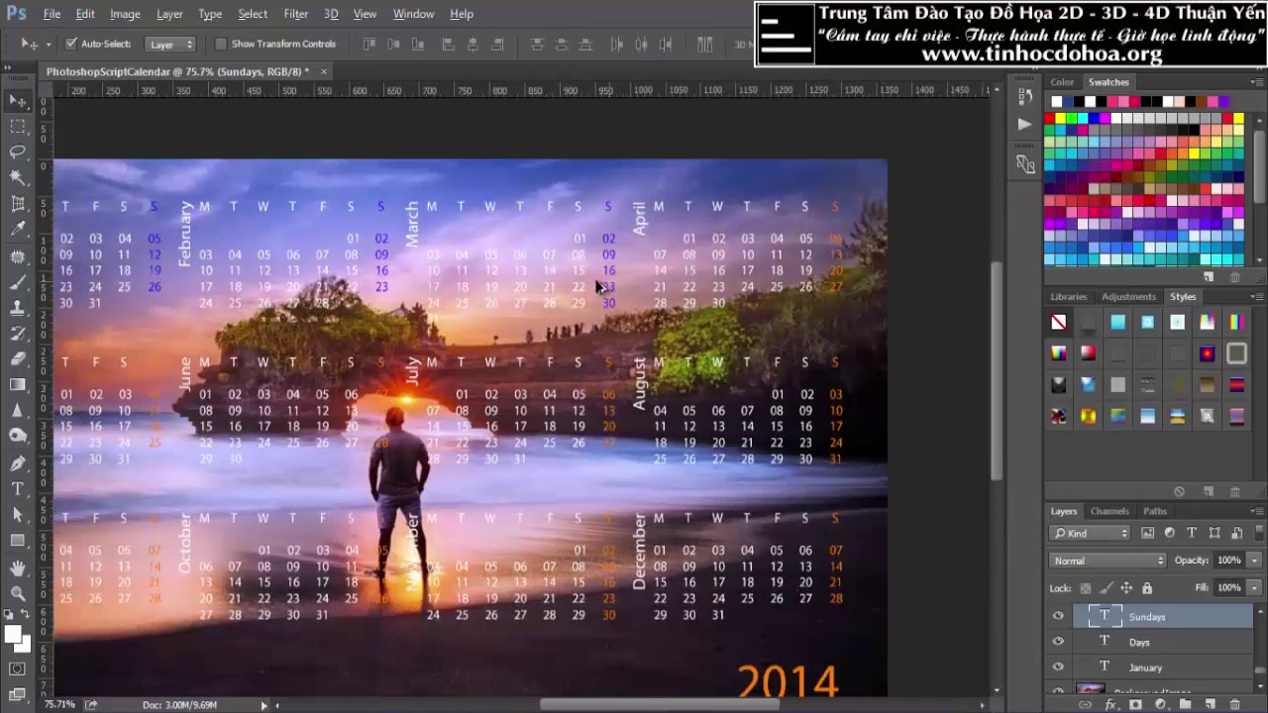
{"action": "scroll", "coordinate": [818, 211], "scroll_direction": "up", "scroll_amount": 1, "text": "alt"}
{"action": "scroll", "coordinate": [862, 198], "scroll_direction": "up", "scroll_amount": 1, "text": "alt"}
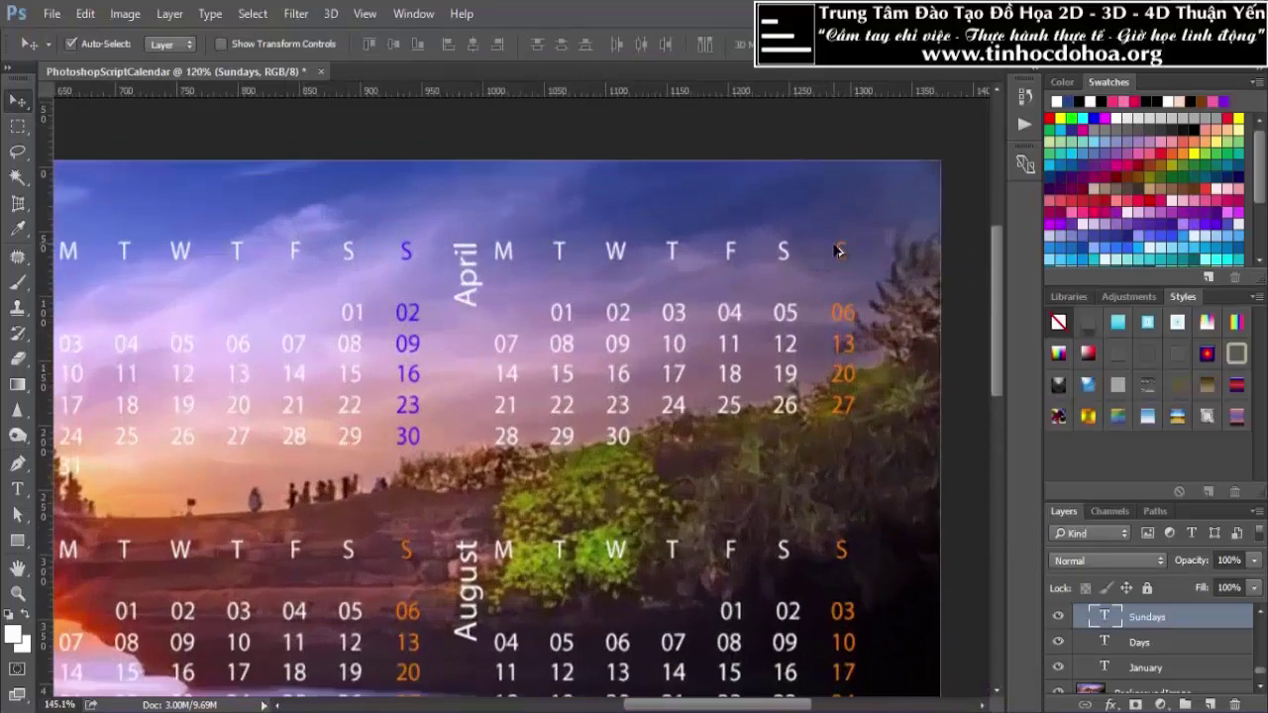
{"action": "scroll", "coordinate": [840, 241], "scroll_direction": "up", "scroll_amount": 1, "text": "alt"}
{"action": "scroll", "coordinate": [762, 263], "scroll_direction": "down", "scroll_amount": 1, "text": "alt"}
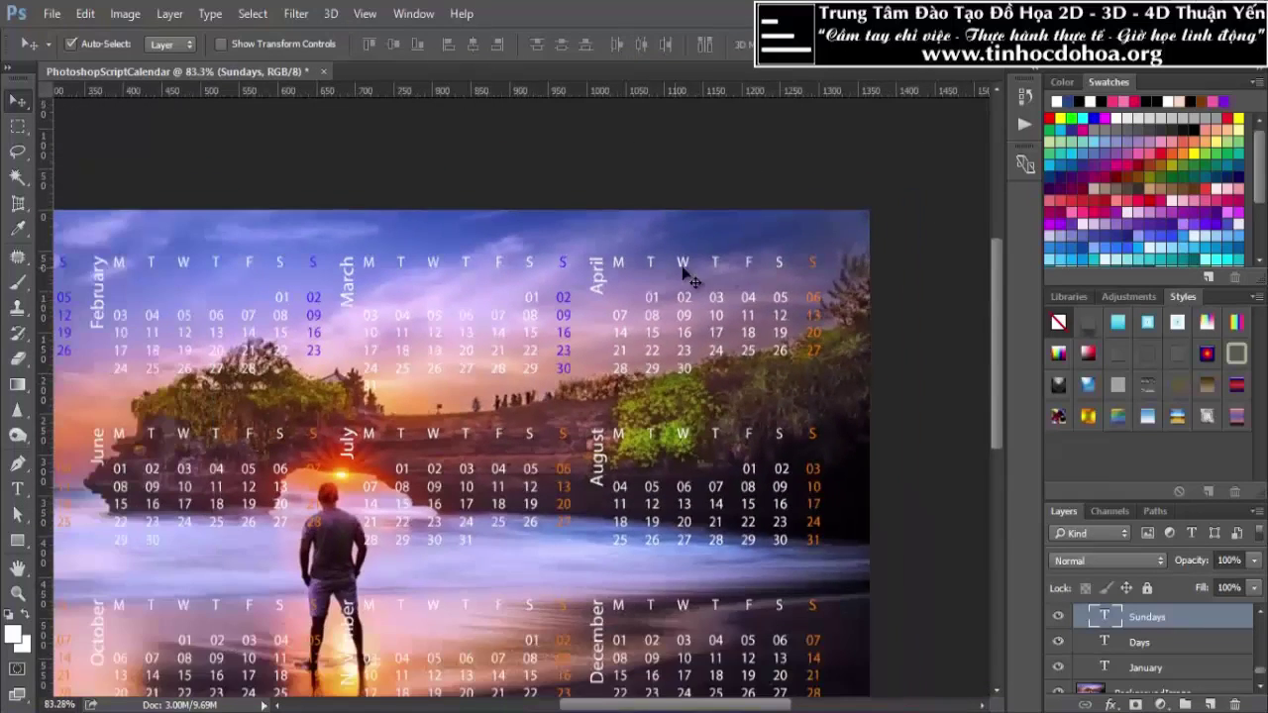
{"action": "scroll", "coordinate": [634, 269], "scroll_direction": "up", "scroll_amount": 1, "text": "alt"}
{"action": "scroll", "coordinate": [629, 270], "scroll_direction": "down", "scroll_amount": 1, "text": "alt"}
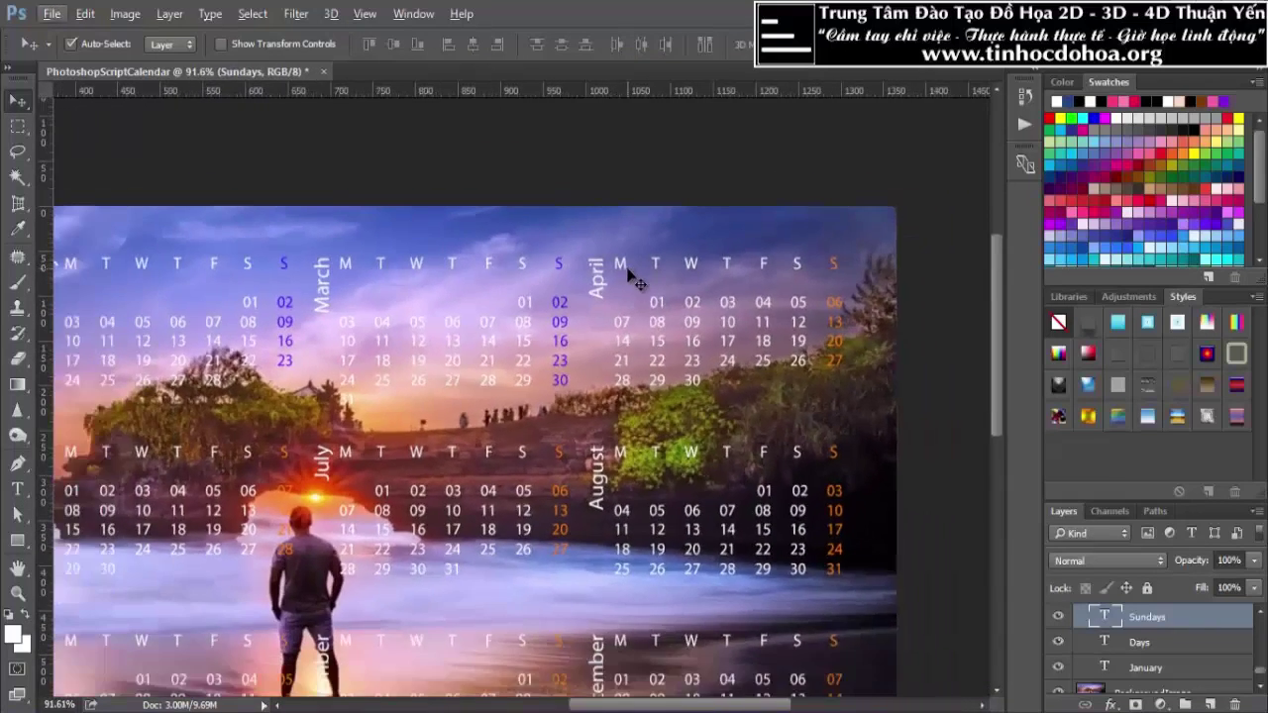
{"action": "mouse_move", "coordinate": [626, 265]}
{"action": "left_mouse_down"}
{"action": "mouse_move", "coordinate": [641, 283]}
{"action": "mouse_move", "coordinate": [645, 261]}
{"action": "left_mouse_up"}
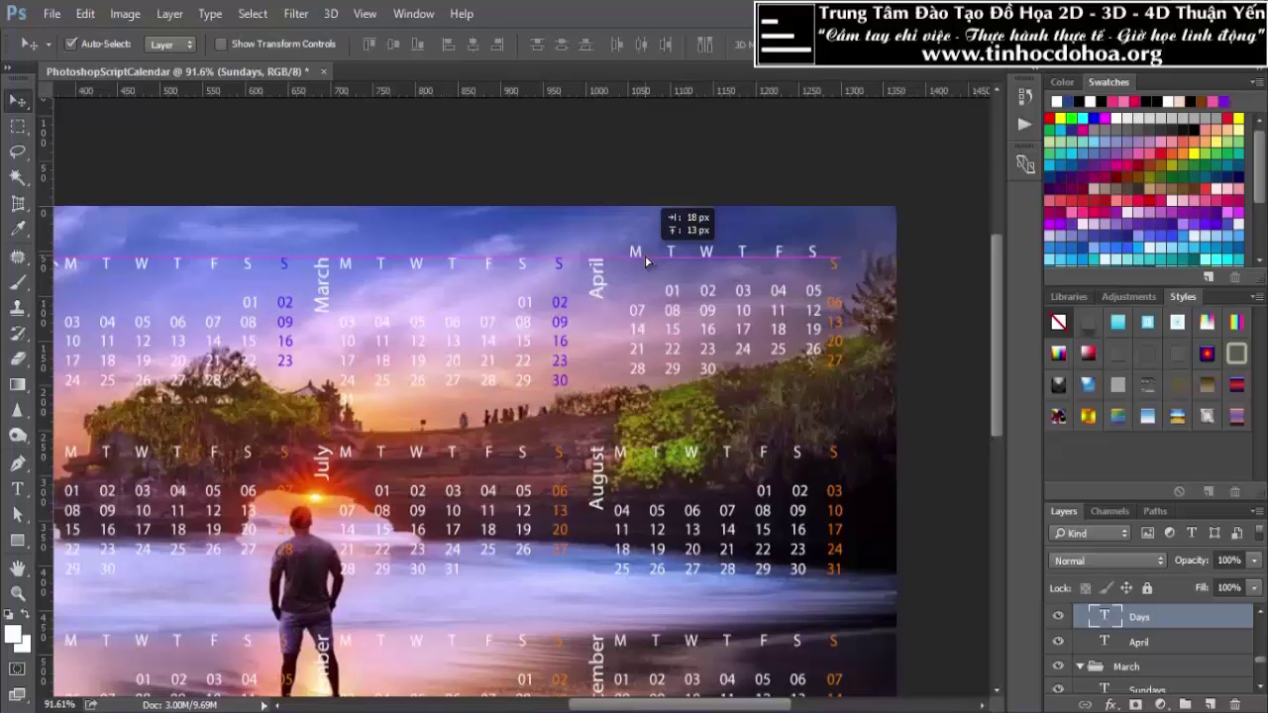
{"action": "left_click_drag", "start_coordinate": [645, 261], "coordinate": [644, 261]}
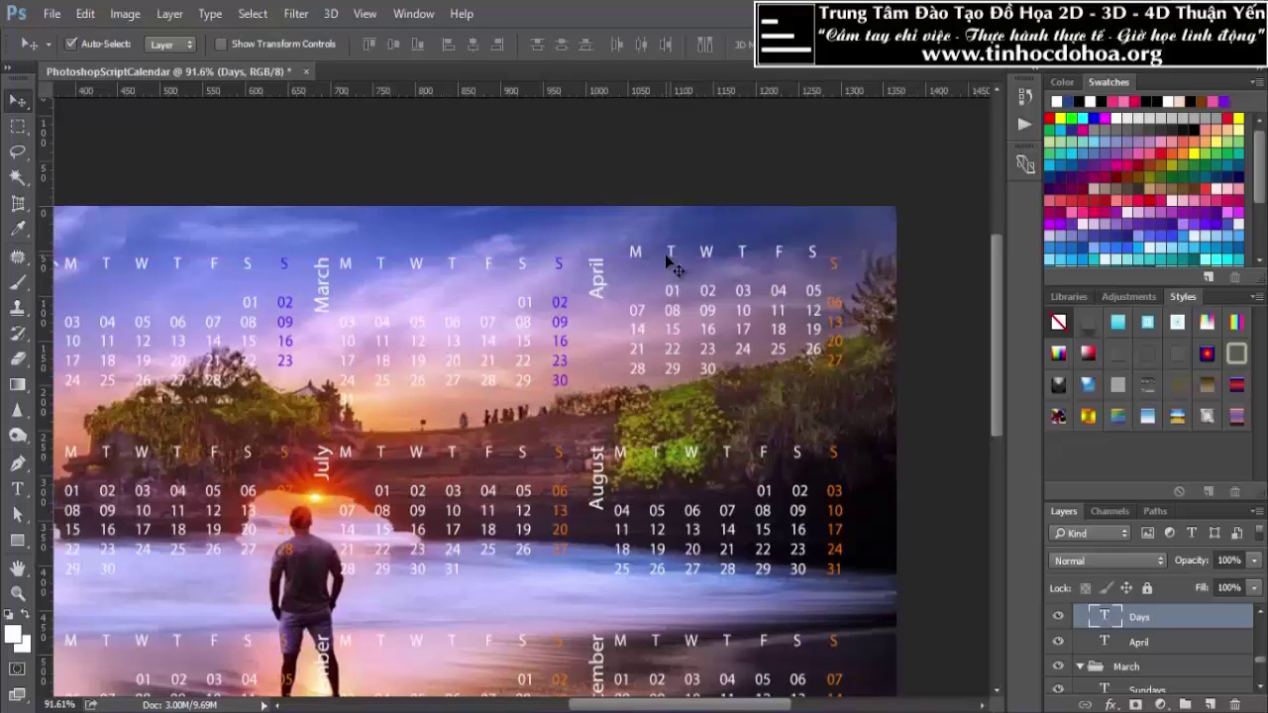
Shift April's day numbers up and left to line up with March's rows.
{"action": "mouse_move", "coordinate": [669, 252]}
{"action": "left_mouse_down"}
{"action": "mouse_move", "coordinate": [654, 235]}
{"action": "mouse_move", "coordinate": [644, 256]}
{"action": "left_mouse_up"}
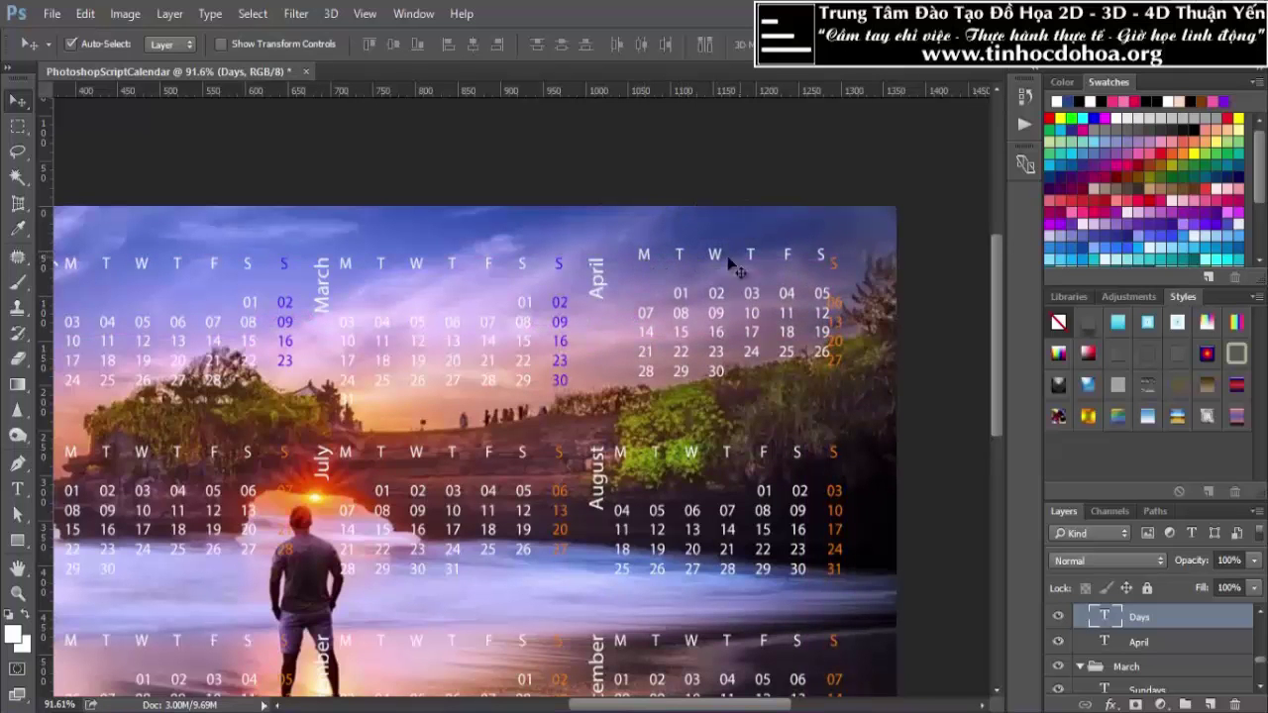
{"action": "left_click_drag", "start_coordinate": [820, 260], "coordinate": [805, 268]}
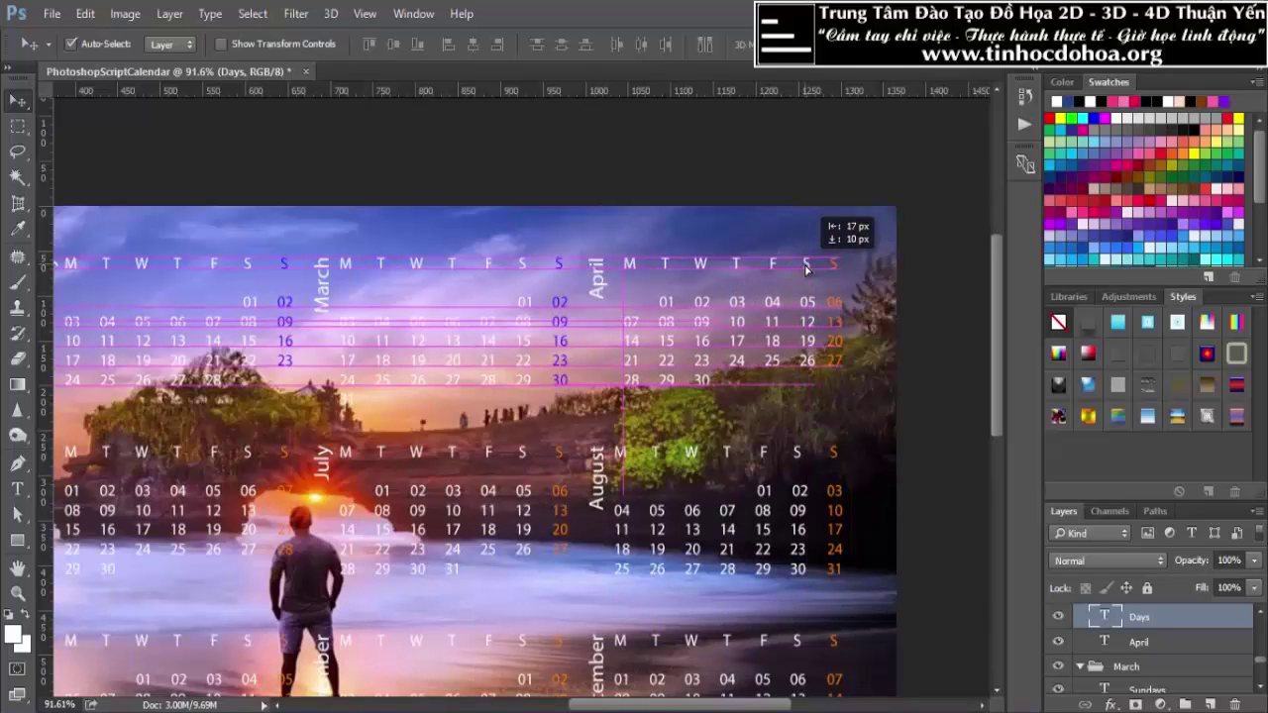
{"action": "left_click", "coordinate": [598, 276]}
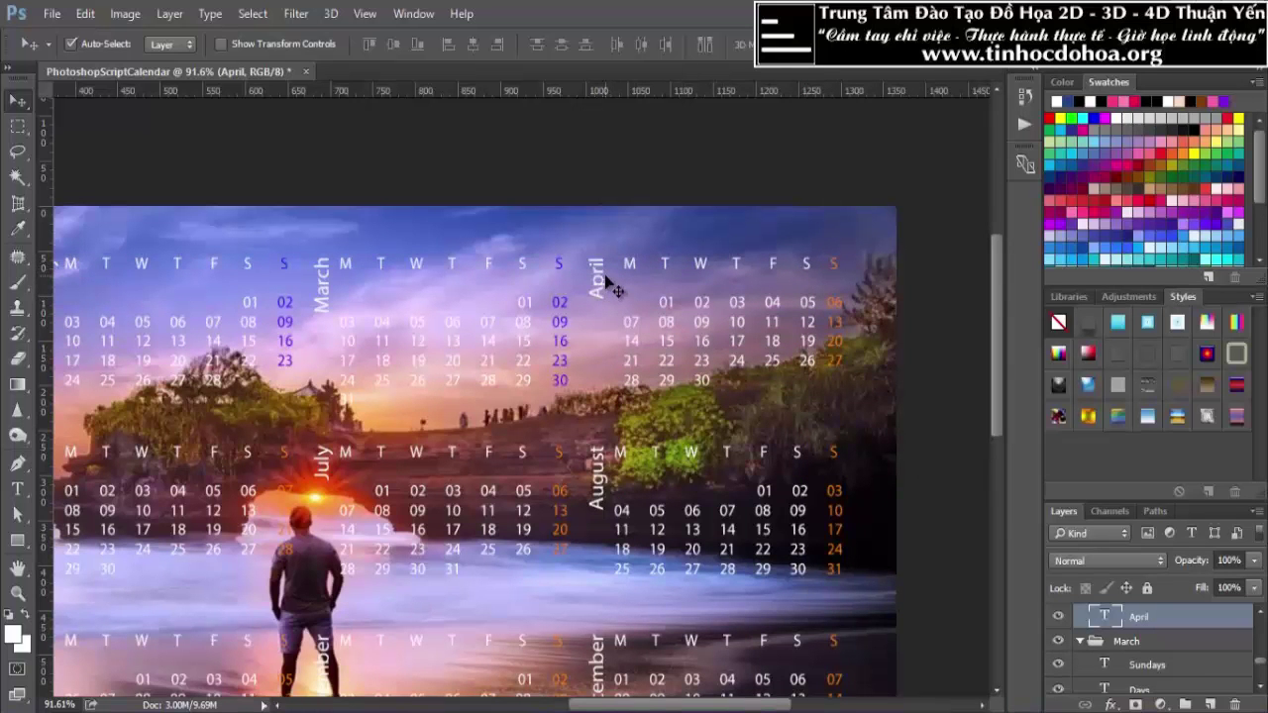
{"action": "scroll", "coordinate": [612, 284], "scroll_direction": "down", "scroll_amount": 2}
{"action": "scroll", "coordinate": [594, 277], "scroll_direction": "down", "scroll_amount": 1}
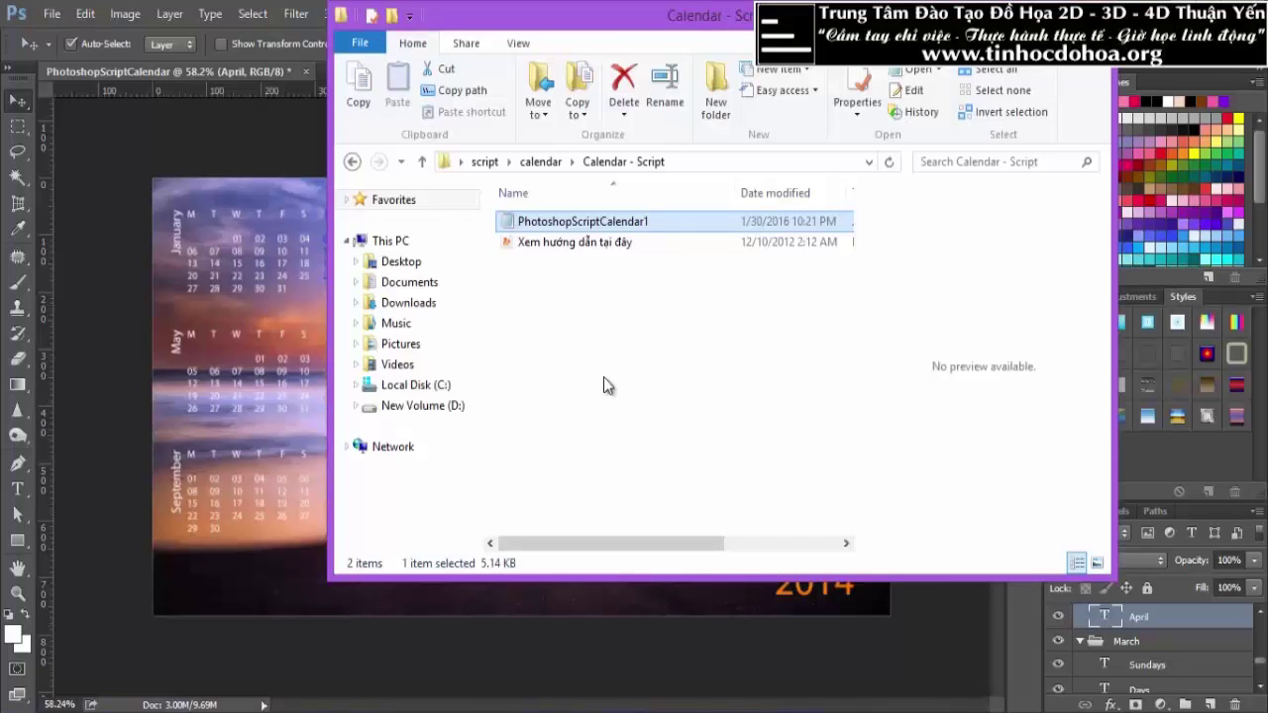
Save the 2017-edited PhotoshopScriptCalendar1 script in Notepad, then close Notepad and Explorer.
{"action": "double_click", "coordinate": [622, 220]}
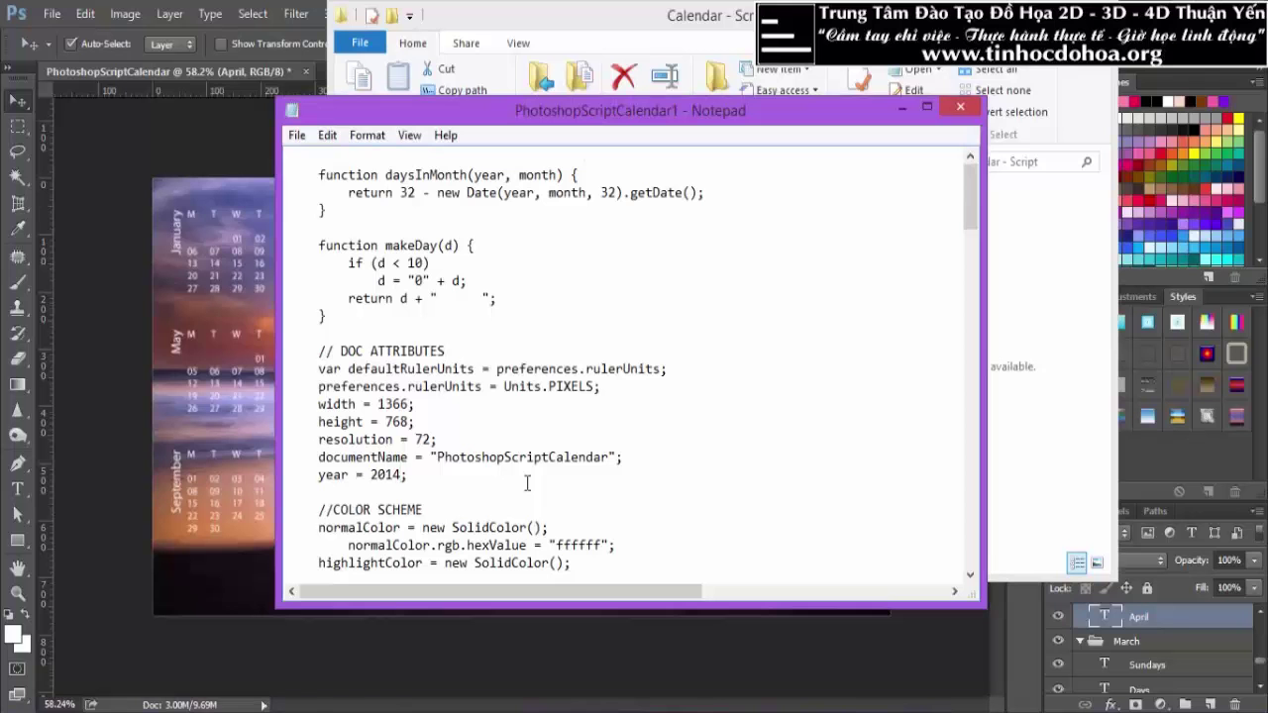
{"action": "left_click", "coordinate": [307, 139]}
{"action": "left_click", "coordinate": [327, 198]}
{"action": "left_click", "coordinate": [960, 106]}
{"action": "left_click", "coordinate": [1100, 14]}
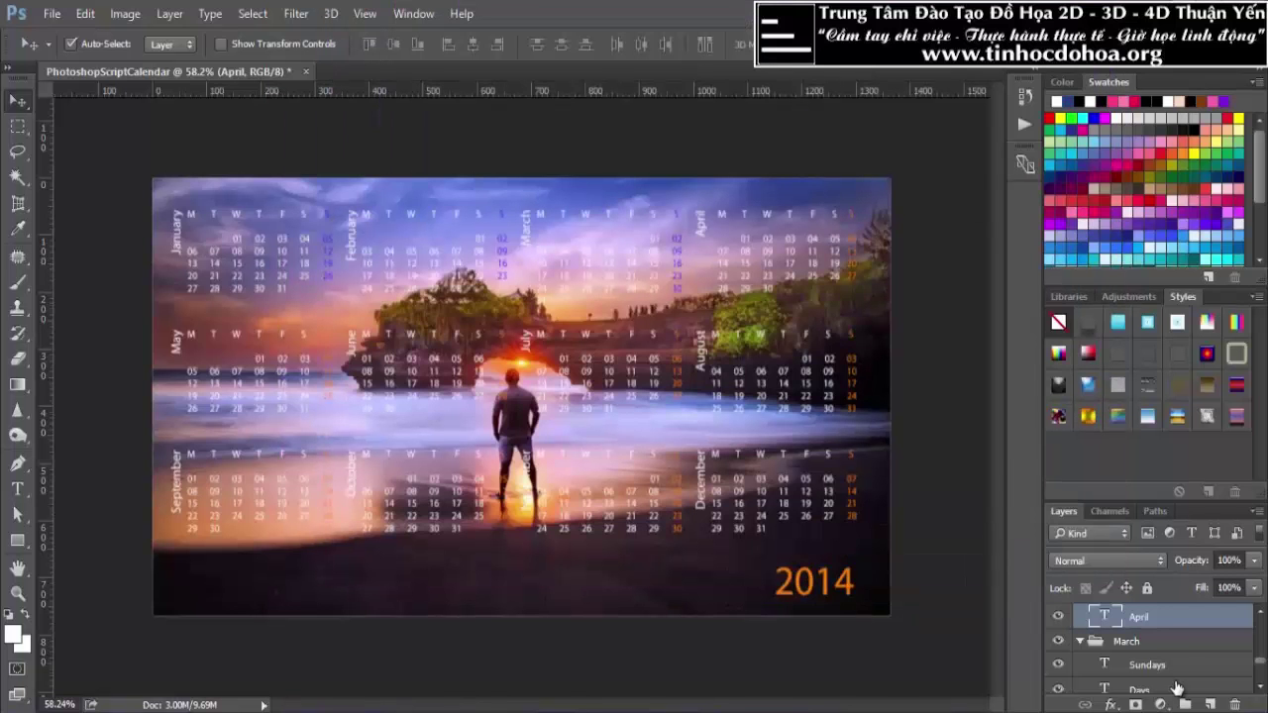
{"action": "scroll", "coordinate": [1172, 658], "scroll_direction": "down", "scroll_amount": 2}
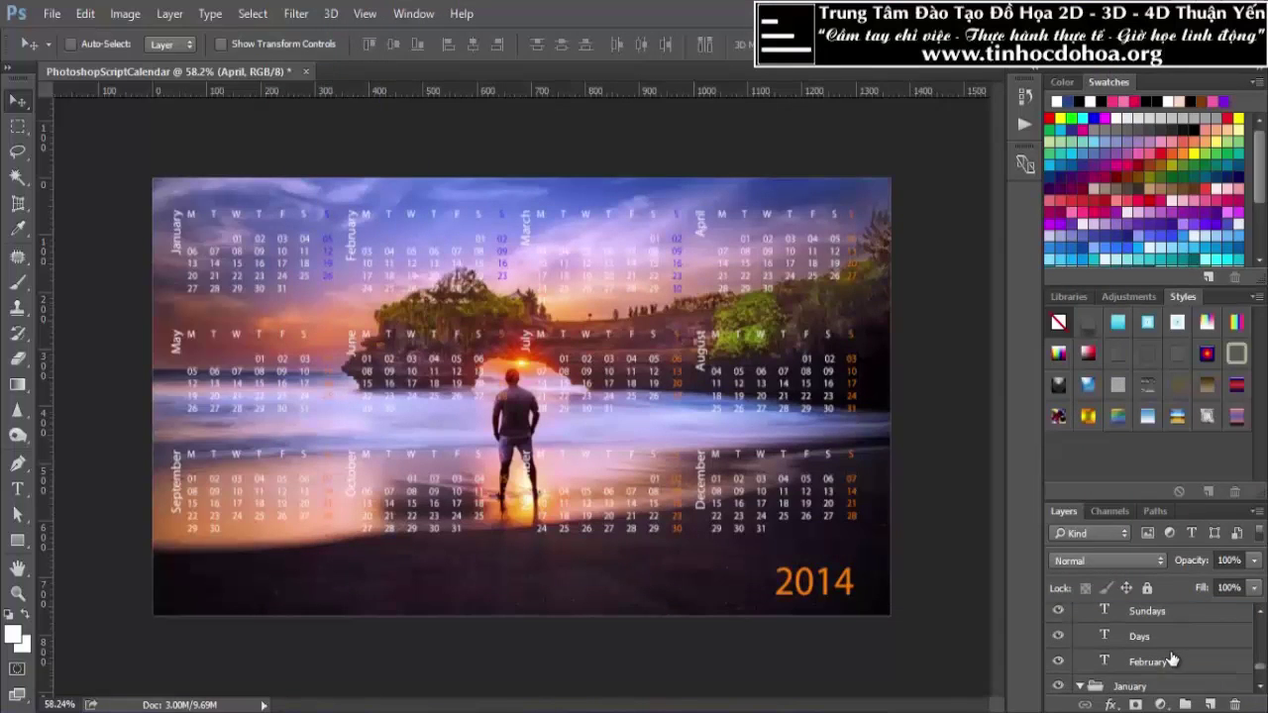
Close the 2014 calendar without saving and open the beach sunset wallpaper.
{"action": "key", "text": "ctrl+w"}
{"action": "key", "text": "n"}
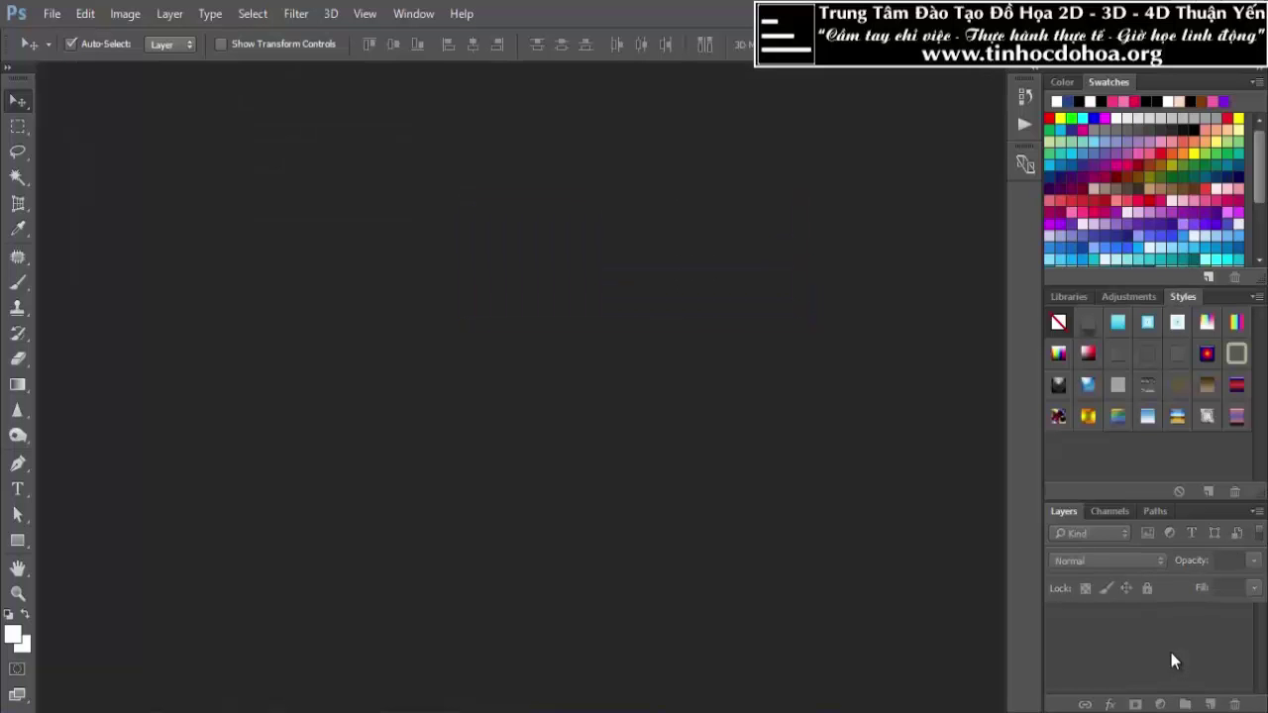
{"action": "key", "text": "ctrl+o"}
{"action": "double_click", "coordinate": [736, 297]}
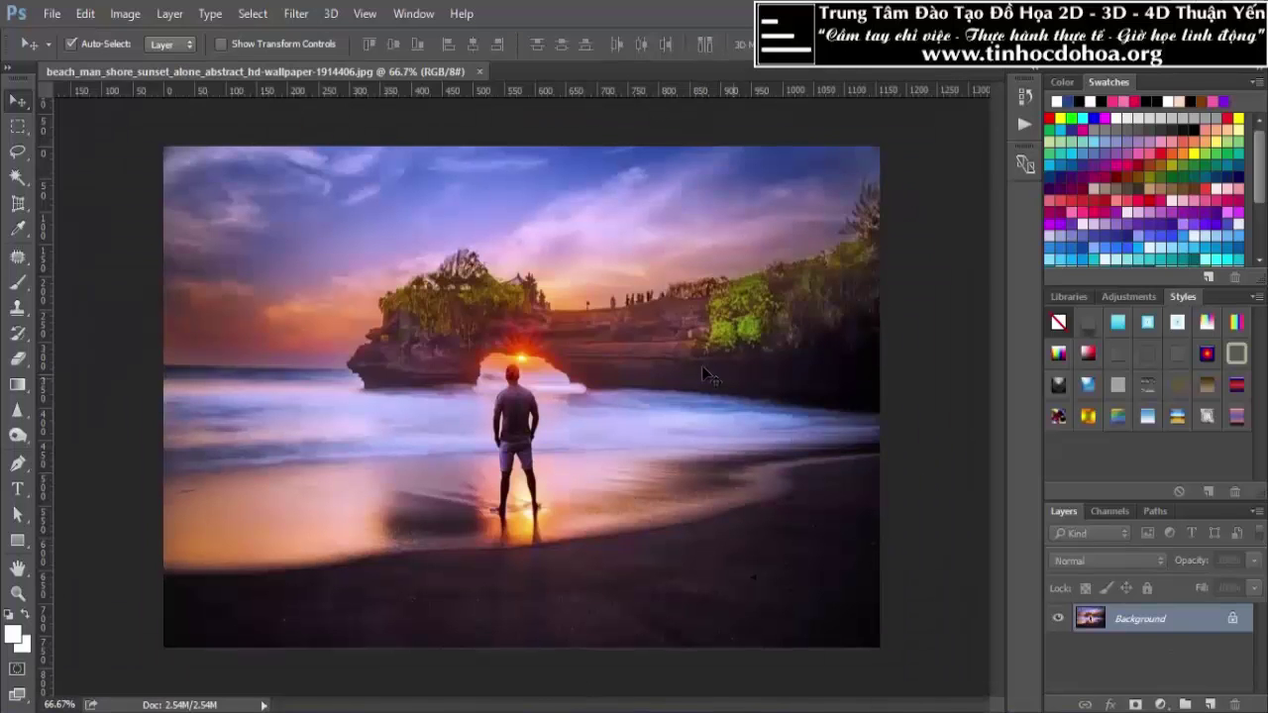
Run the PhotoshopScriptCalendar1 script with the beach sunset photo as background.
{"action": "left_click", "coordinate": [51, 14]}
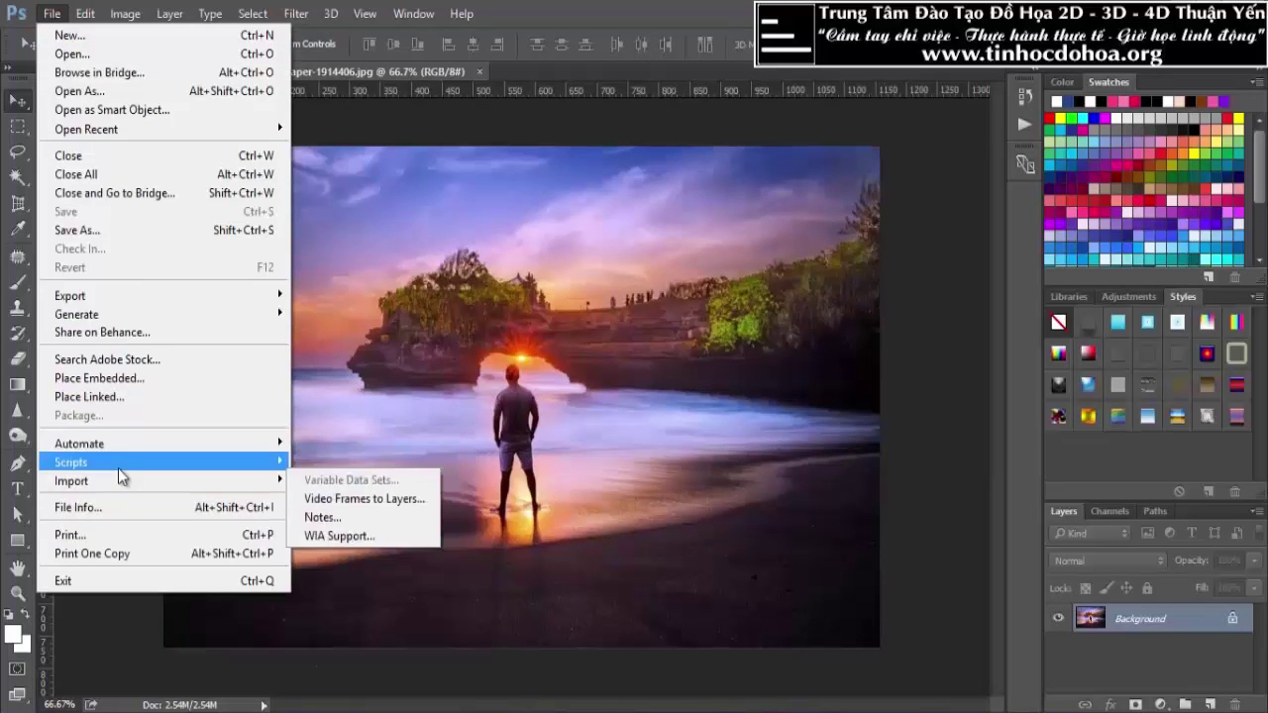
{"action": "mouse_move", "coordinate": [71, 461]}
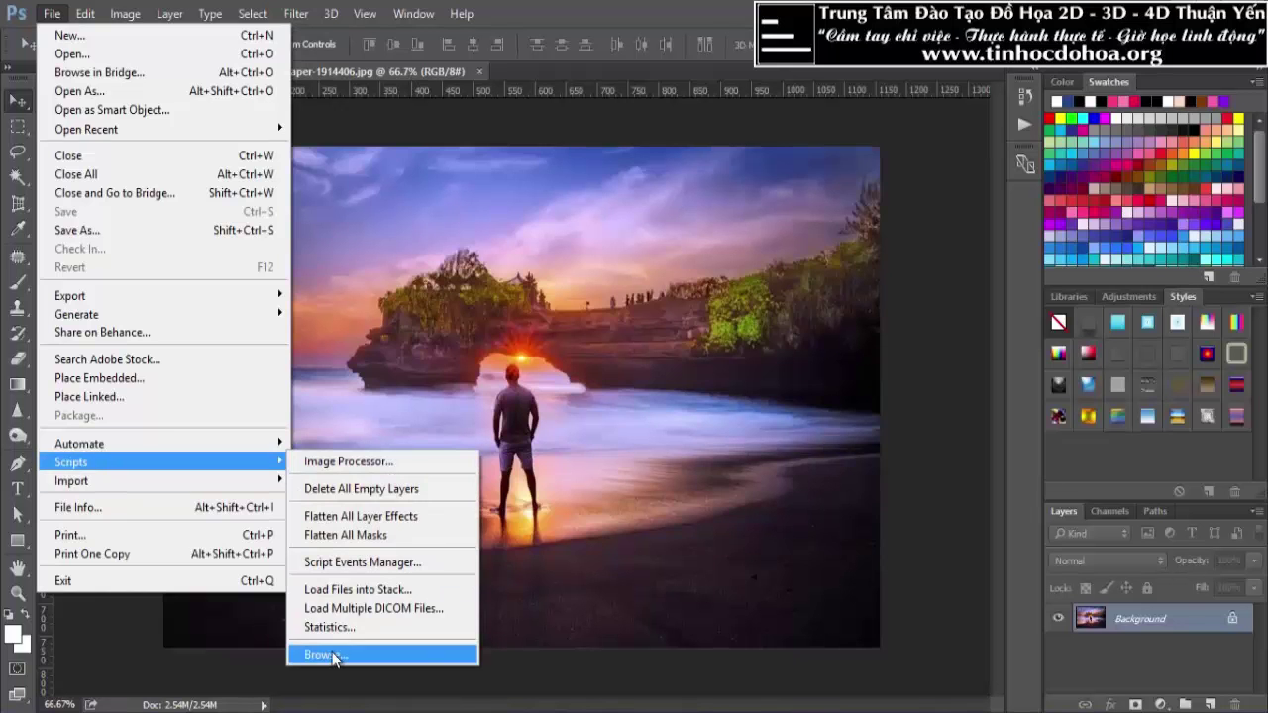
{"action": "left_click", "coordinate": [356, 651]}
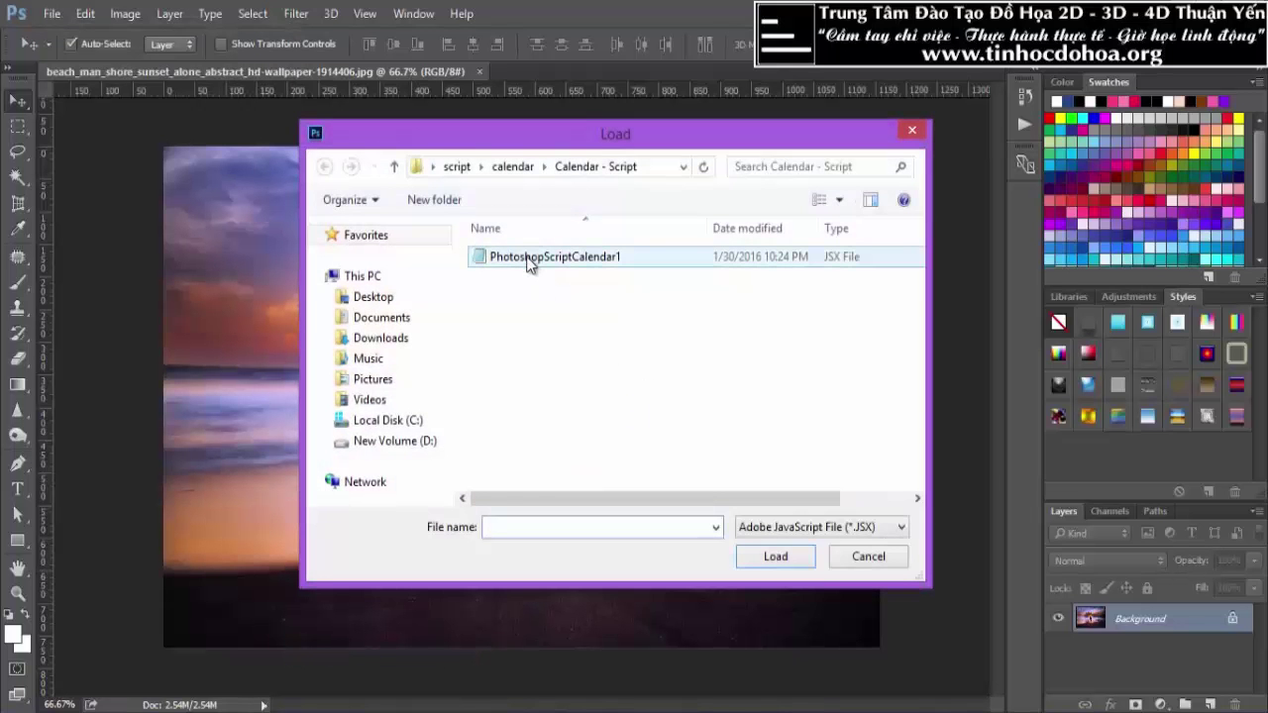
{"action": "double_click", "coordinate": [527, 259]}
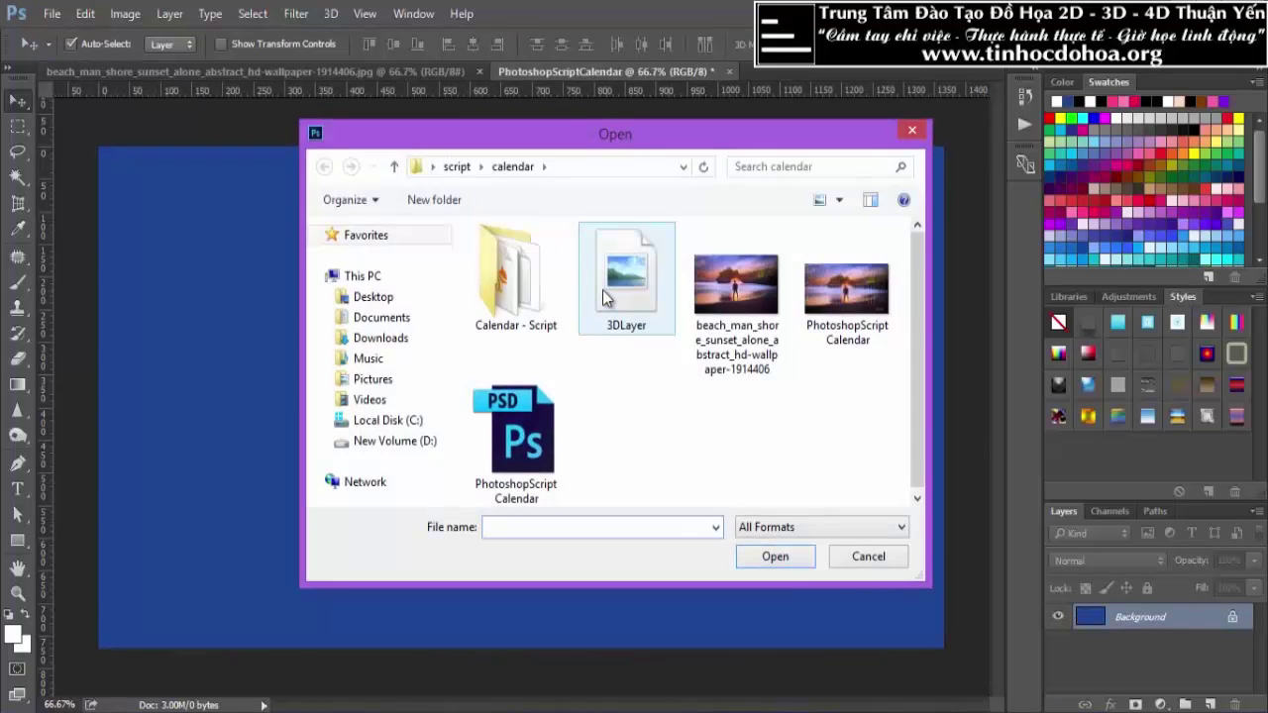
{"action": "double_click", "coordinate": [708, 287]}
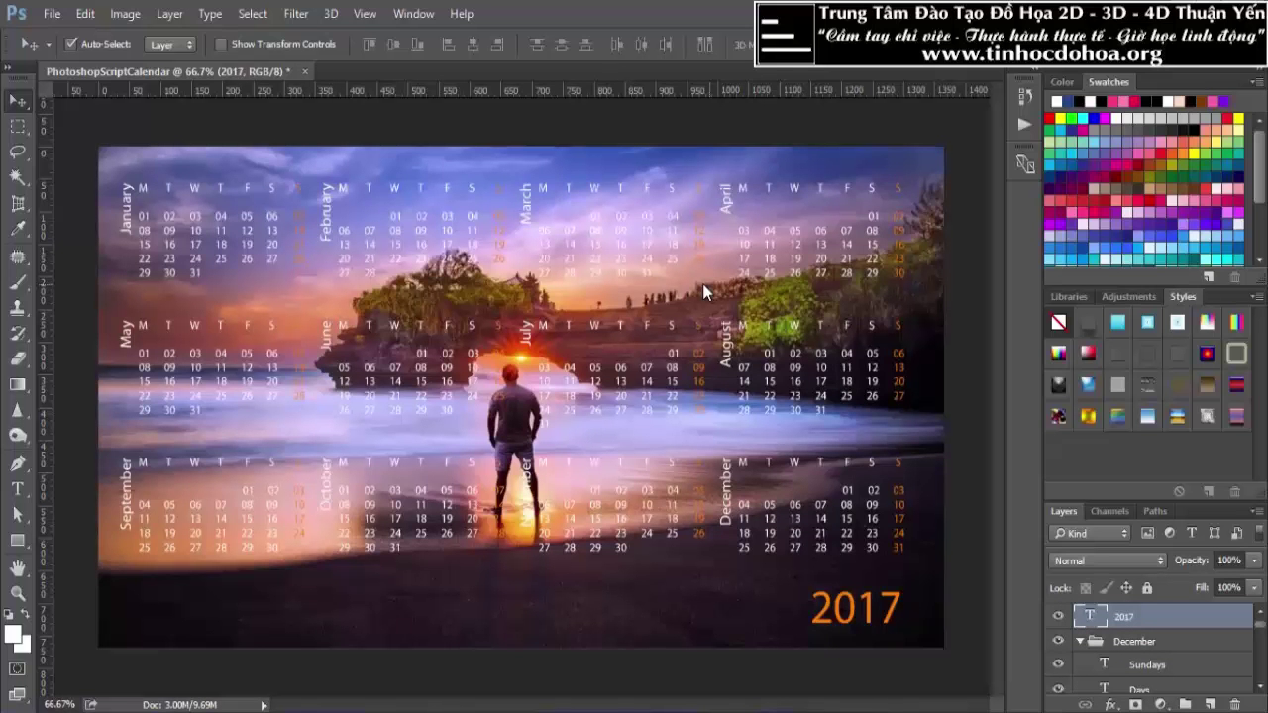
{"action": "scroll", "coordinate": [876, 552], "scroll_direction": "up", "scroll_amount": 5}
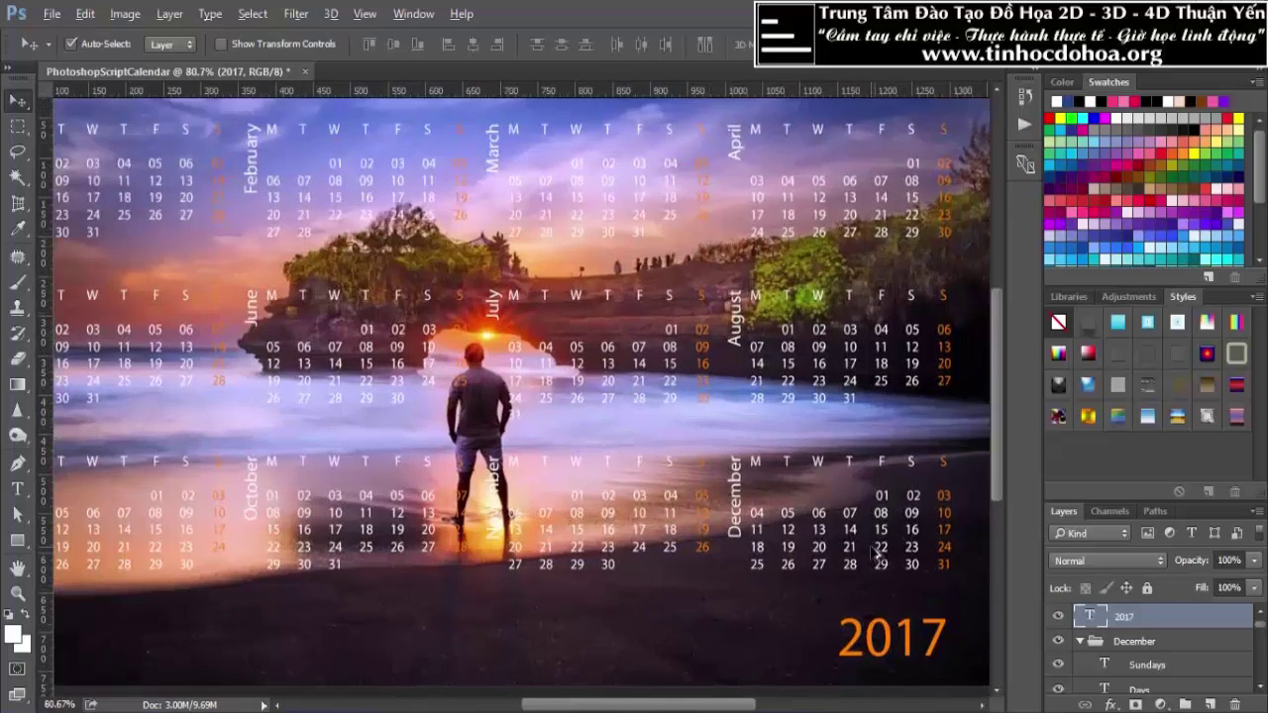
{"action": "scroll", "coordinate": [881, 546], "scroll_direction": "down", "scroll_amount": 3}
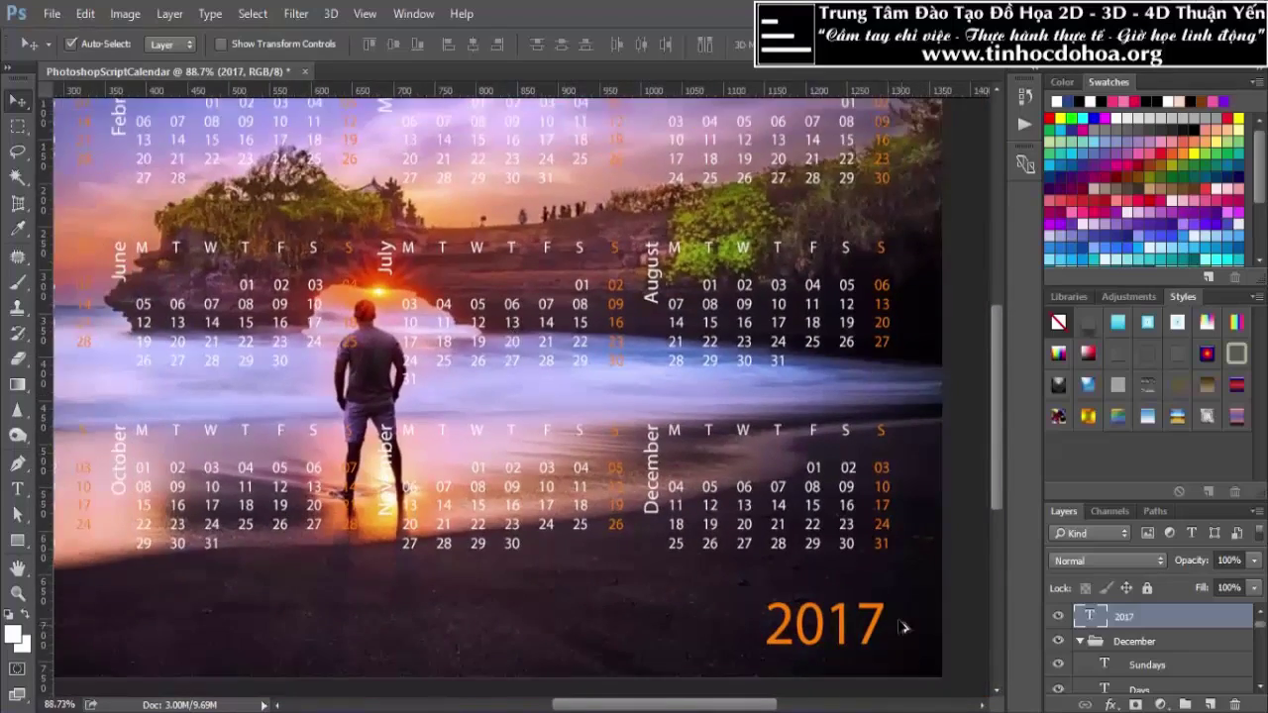
{"action": "scroll", "coordinate": [882, 546], "scroll_direction": "up", "scroll_amount": 5}
{"action": "scroll", "coordinate": [873, 621], "scroll_direction": "down", "scroll_amount": 1}
{"action": "scroll", "coordinate": [873, 622], "scroll_direction": "down", "scroll_amount": 2}
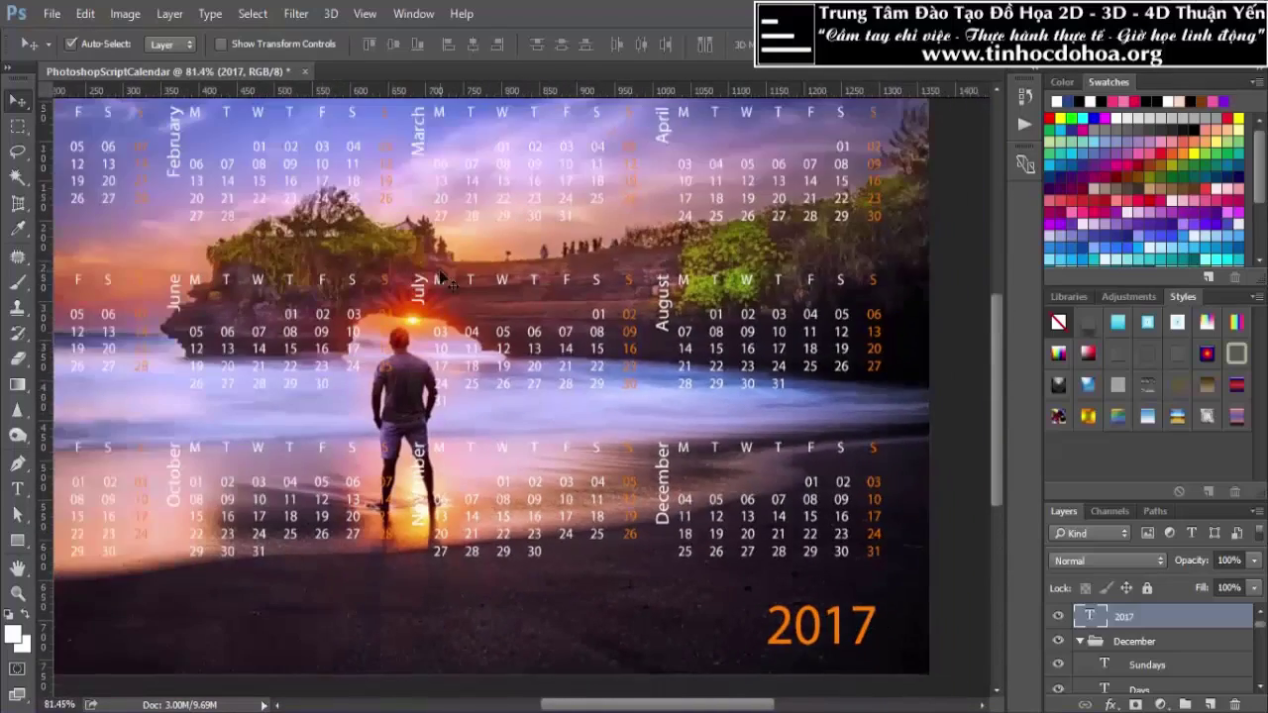
{"action": "scroll", "coordinate": [321, 237], "scroll_direction": "down", "scroll_amount": 1}
{"action": "scroll", "coordinate": [130, 165], "scroll_direction": "up", "scroll_amount": 1}
{"action": "scroll", "coordinate": [119, 188], "scroll_direction": "up", "scroll_amount": 2}
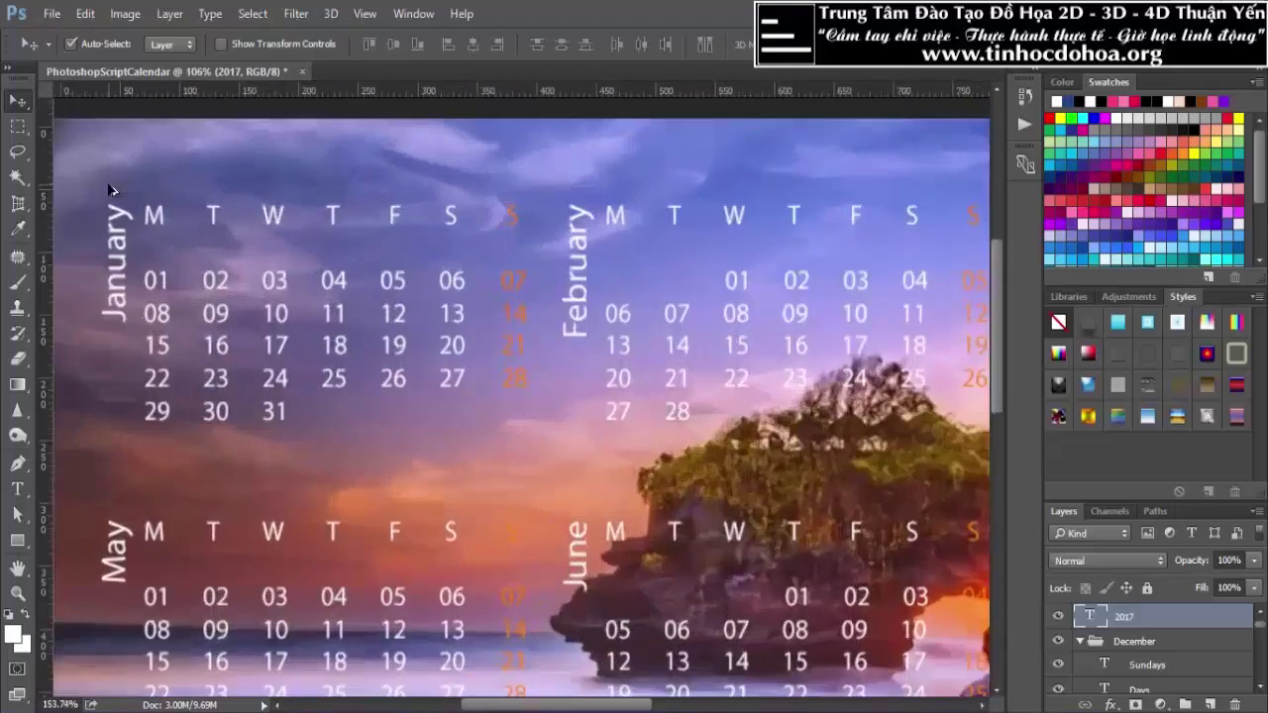
{"action": "scroll", "coordinate": [114, 193], "scroll_direction": "up", "scroll_amount": 1}
{"action": "scroll", "coordinate": [188, 213], "scroll_direction": "down", "scroll_amount": 3}
{"action": "scroll", "coordinate": [208, 228], "scroll_direction": "down", "scroll_amount": 1}
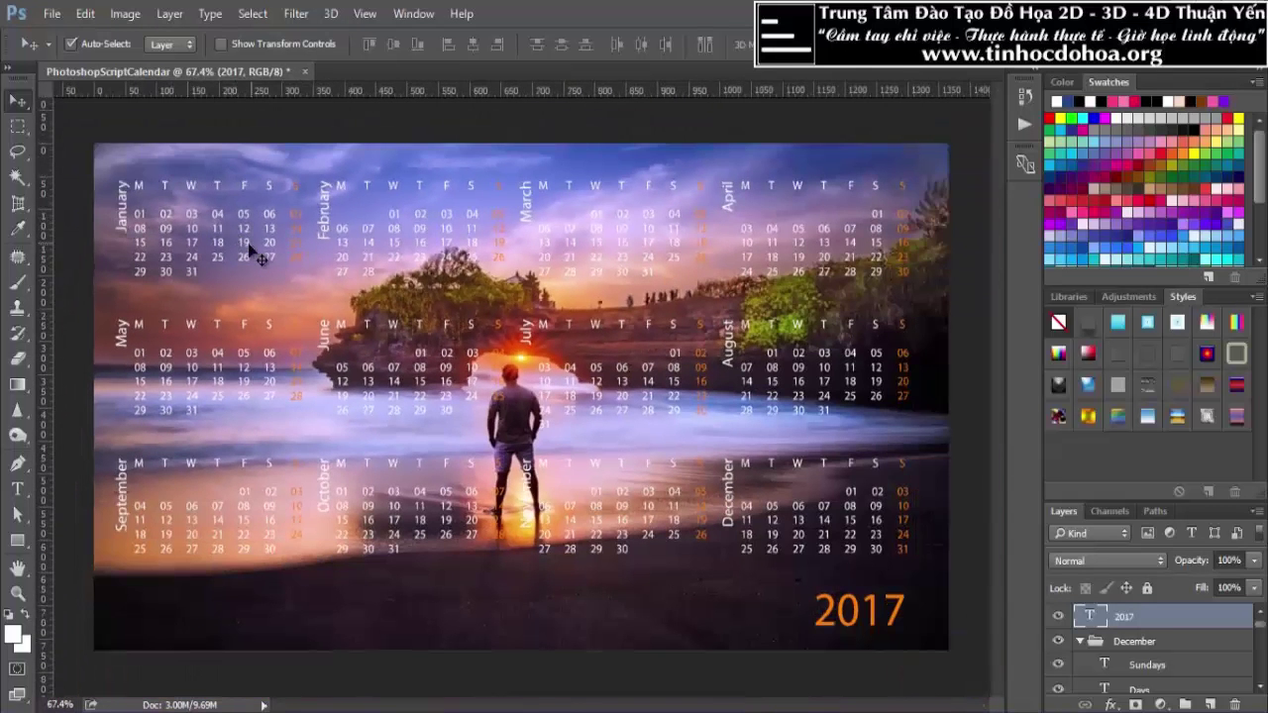
{"action": "mouse_move", "coordinate": [242, 239]}
{"action": "left_mouse_down"}
{"action": "mouse_move", "coordinate": [262, 207]}
{"action": "mouse_move", "coordinate": [242, 240]}
{"action": "left_mouse_up"}
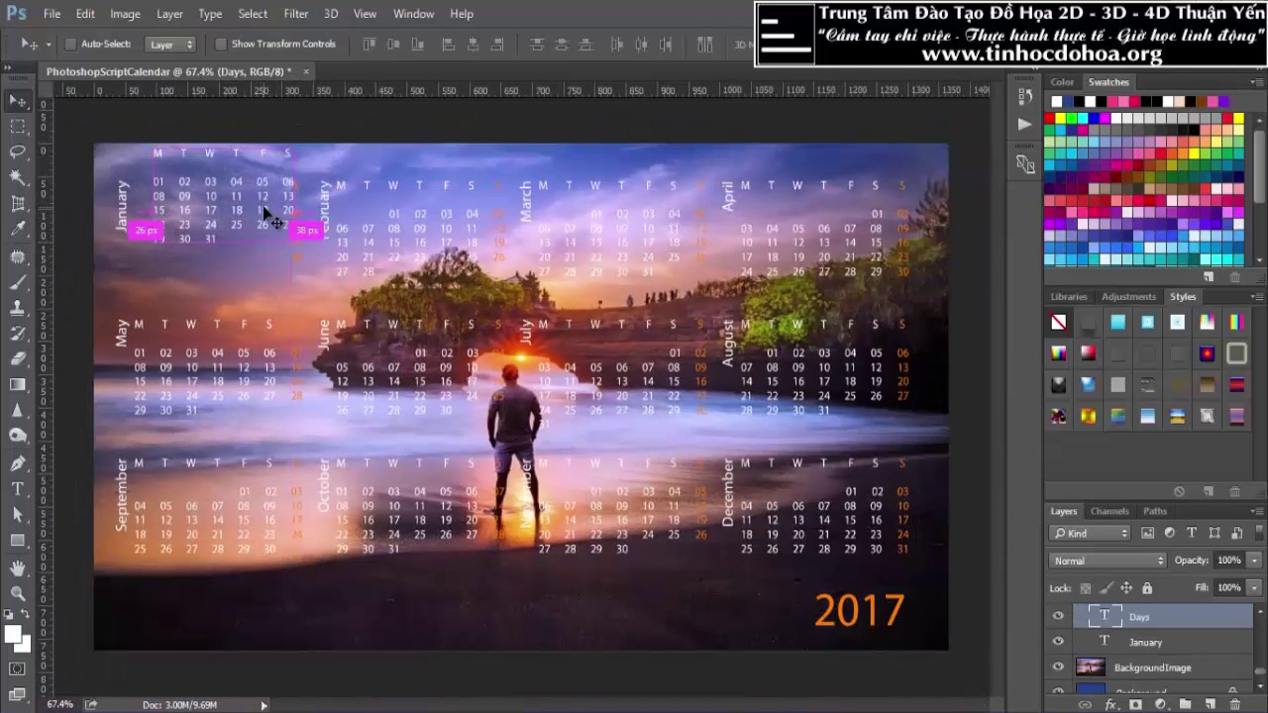
{"action": "left_click_drag", "start_coordinate": [540, 226], "coordinate": [566, 221]}
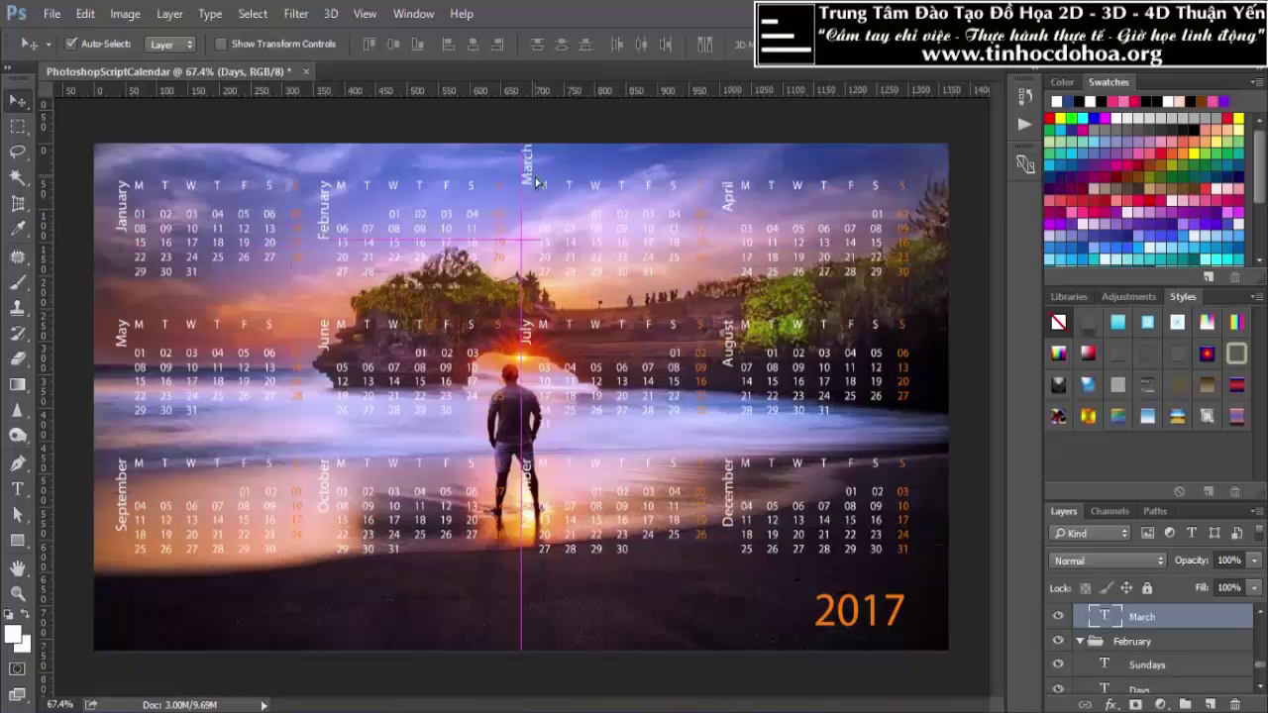
{"action": "scroll", "coordinate": [567, 190], "scroll_direction": "up", "scroll_amount": 3}
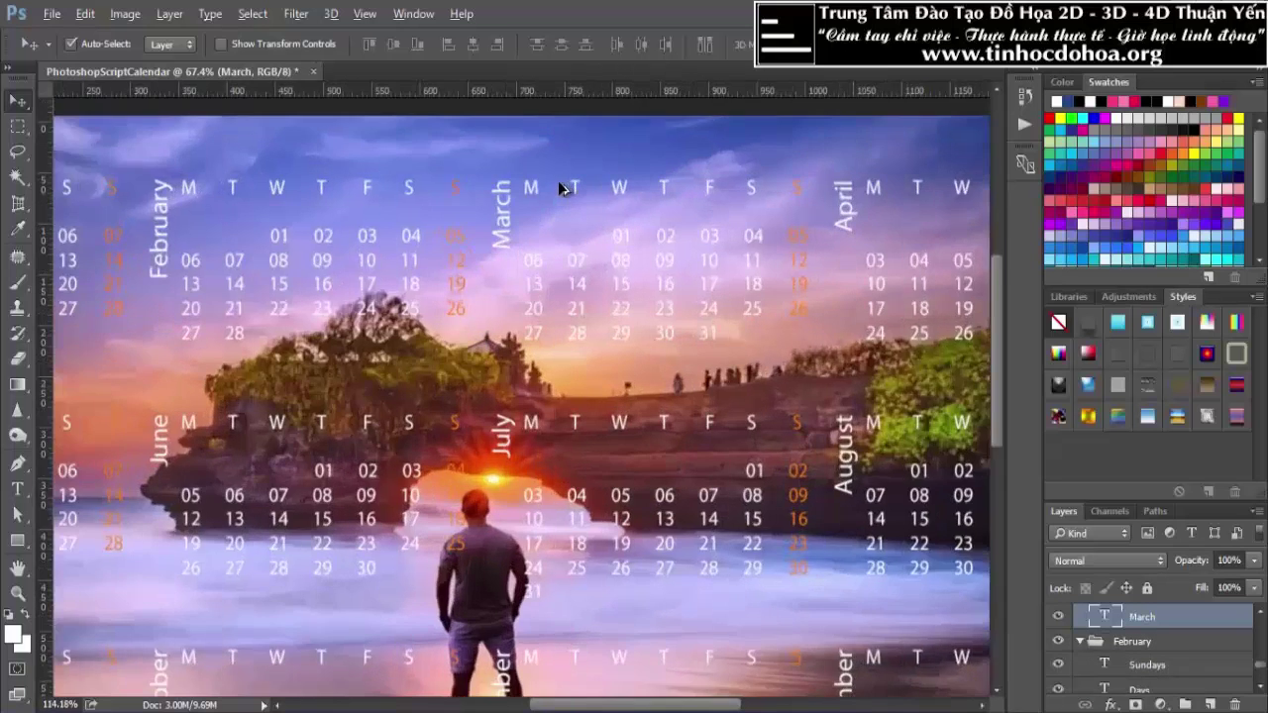
{"action": "scroll", "coordinate": [414, 275], "scroll_direction": "down", "scroll_amount": 1}
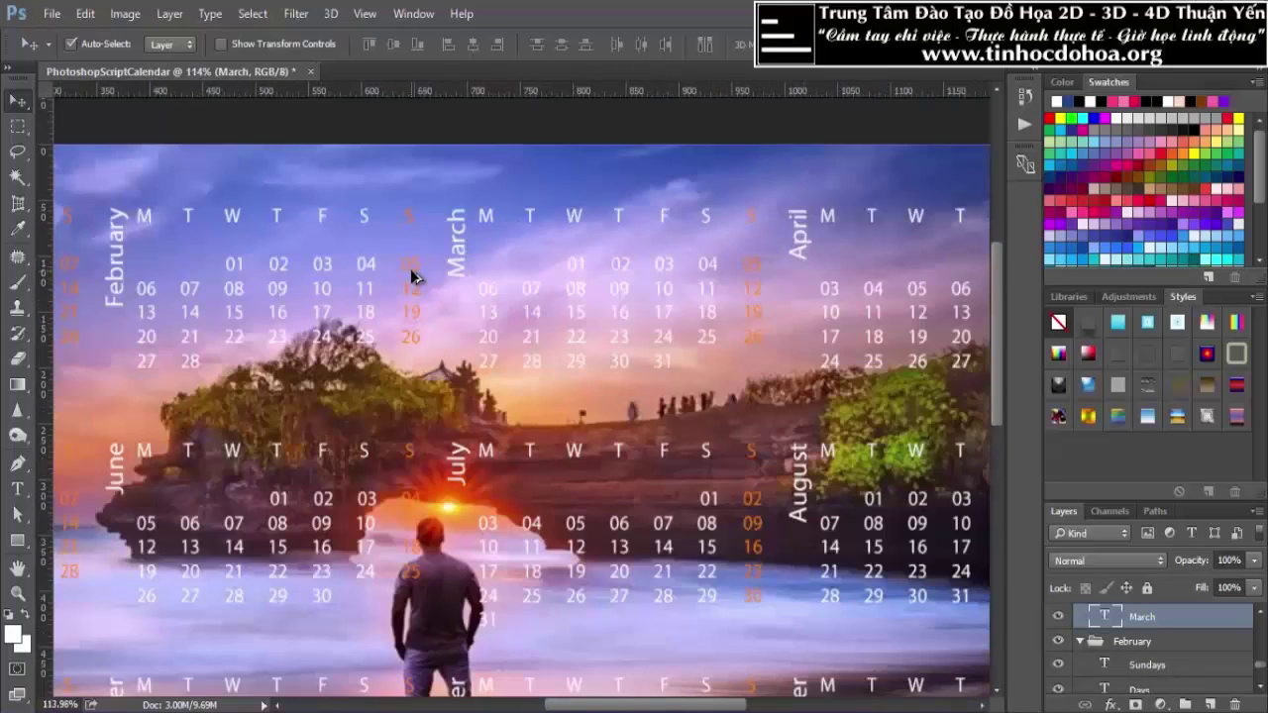
{"action": "scroll", "coordinate": [803, 254], "scroll_direction": "down", "scroll_amount": 1}
{"action": "scroll", "coordinate": [396, 218], "scroll_direction": "down", "scroll_amount": 1}
{"action": "scroll", "coordinate": [807, 251], "scroll_direction": "down", "scroll_amount": 1}
{"action": "scroll", "coordinate": [807, 250], "scroll_direction": "up", "scroll_amount": 2}
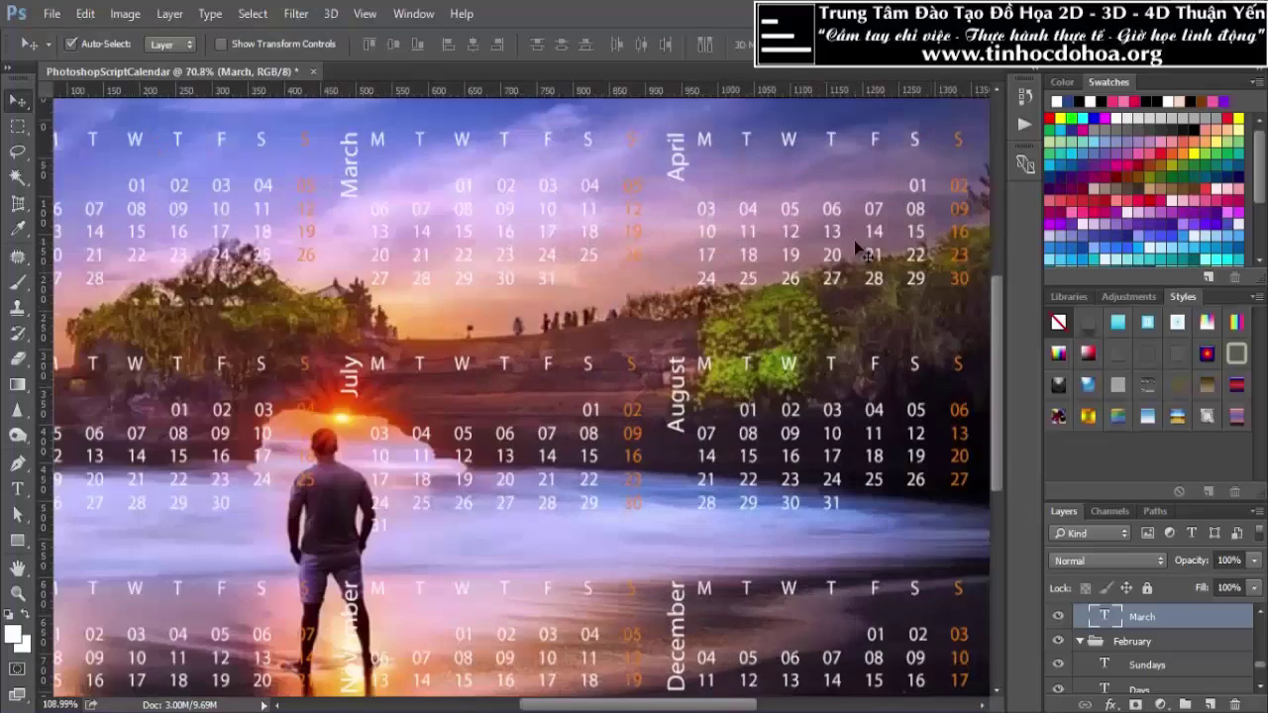
{"action": "scroll", "coordinate": [670, 335], "scroll_direction": "down", "scroll_amount": 1}
{"action": "scroll", "coordinate": [670, 334], "scroll_direction": "down", "scroll_amount": 2}
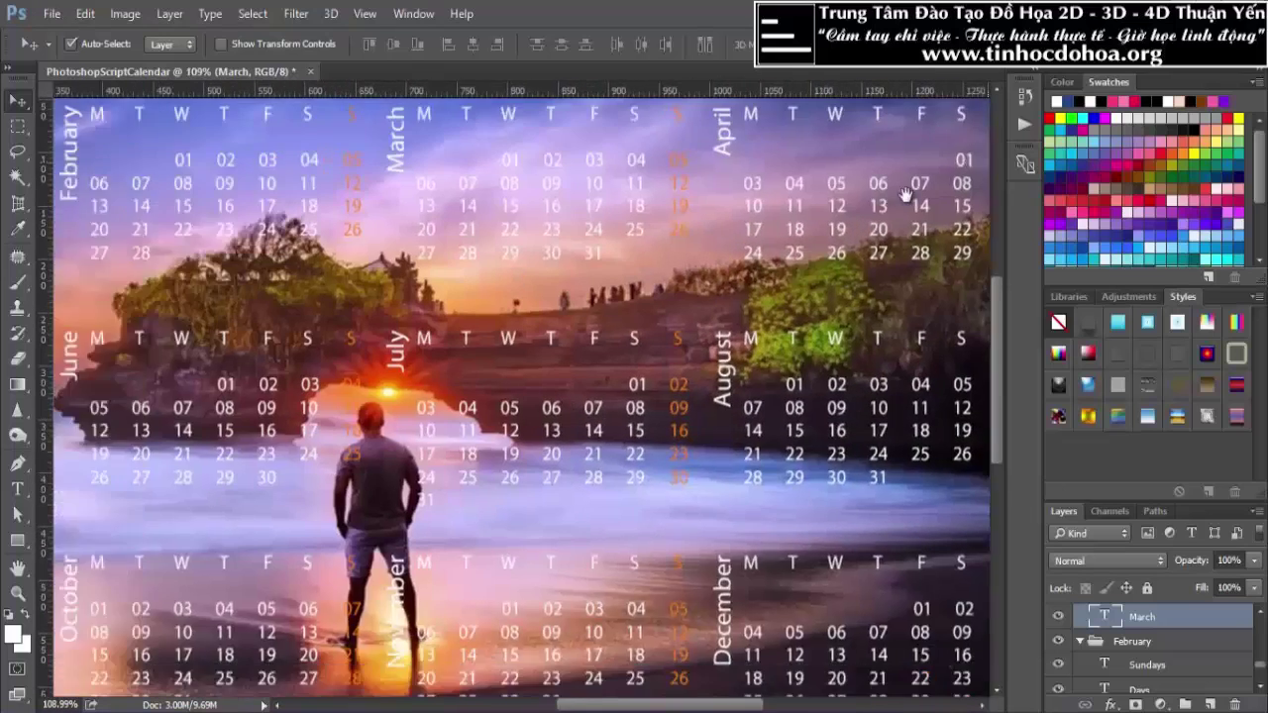
{"action": "scroll", "coordinate": [726, 266], "scroll_direction": "up", "scroll_amount": 1}
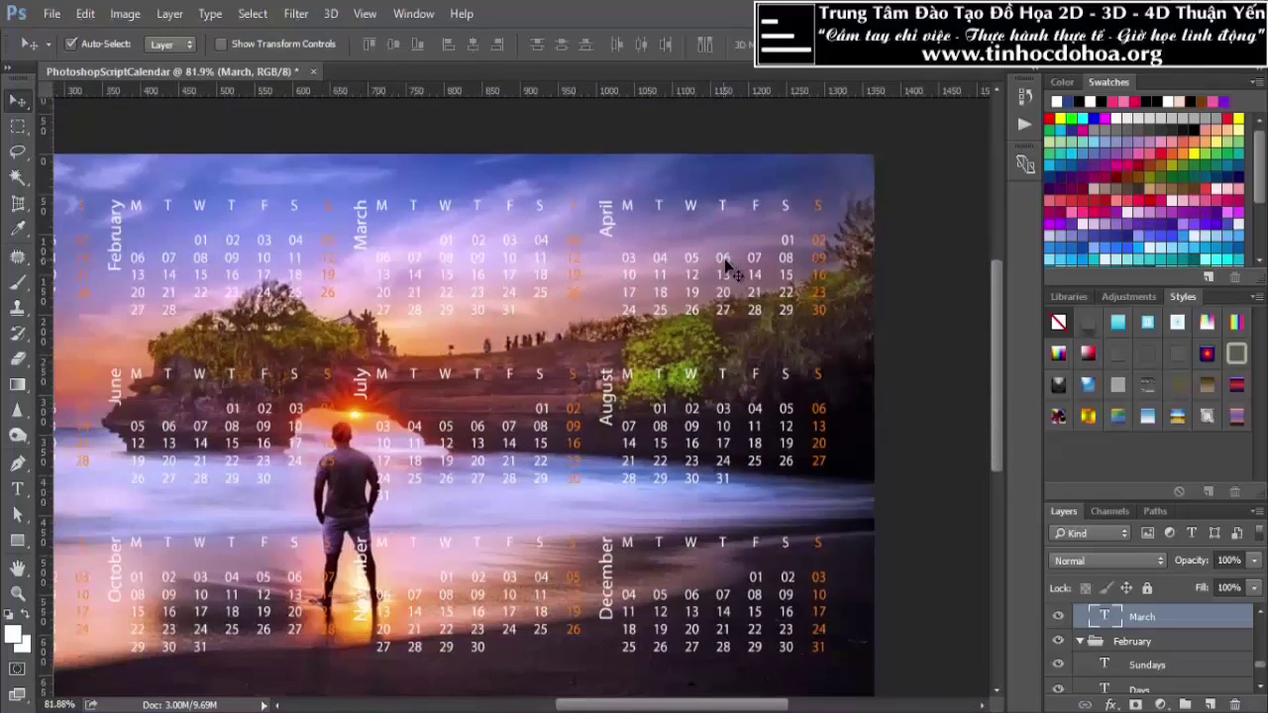
{"action": "scroll", "coordinate": [726, 265], "scroll_direction": "down", "scroll_amount": 1}
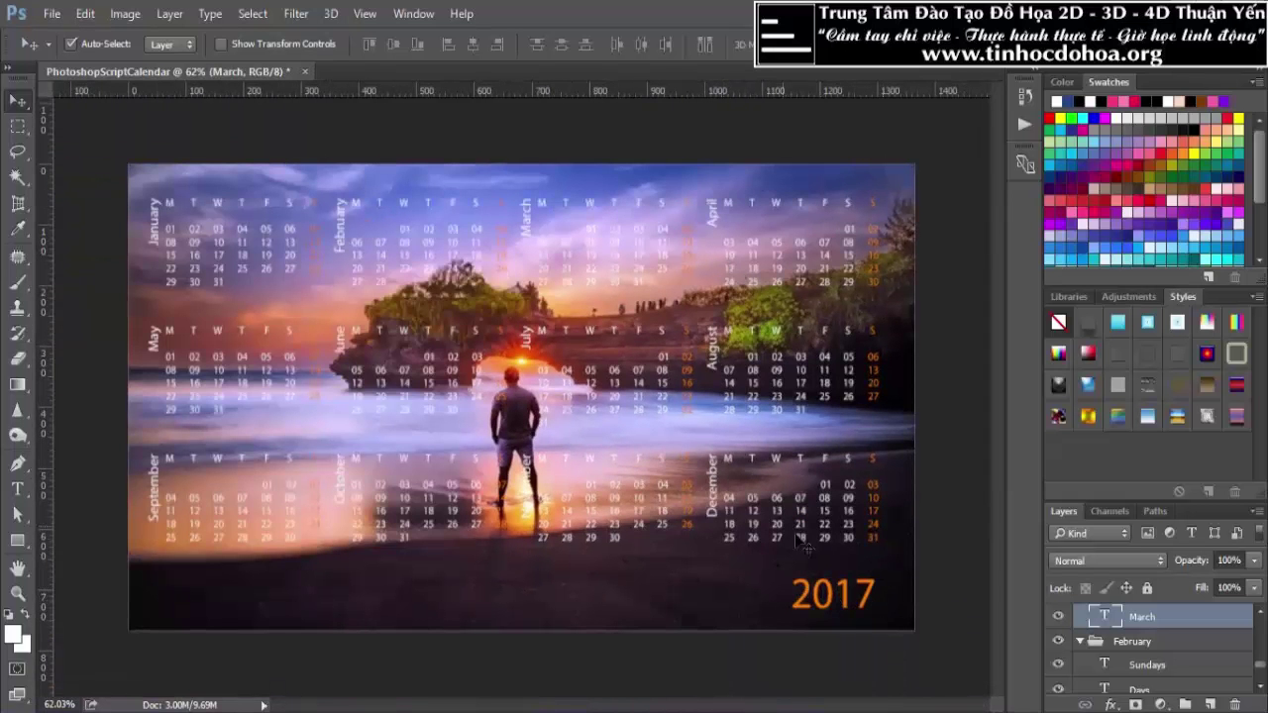
{"action": "scroll", "coordinate": [573, 342], "scroll_direction": "up", "scroll_amount": 1}
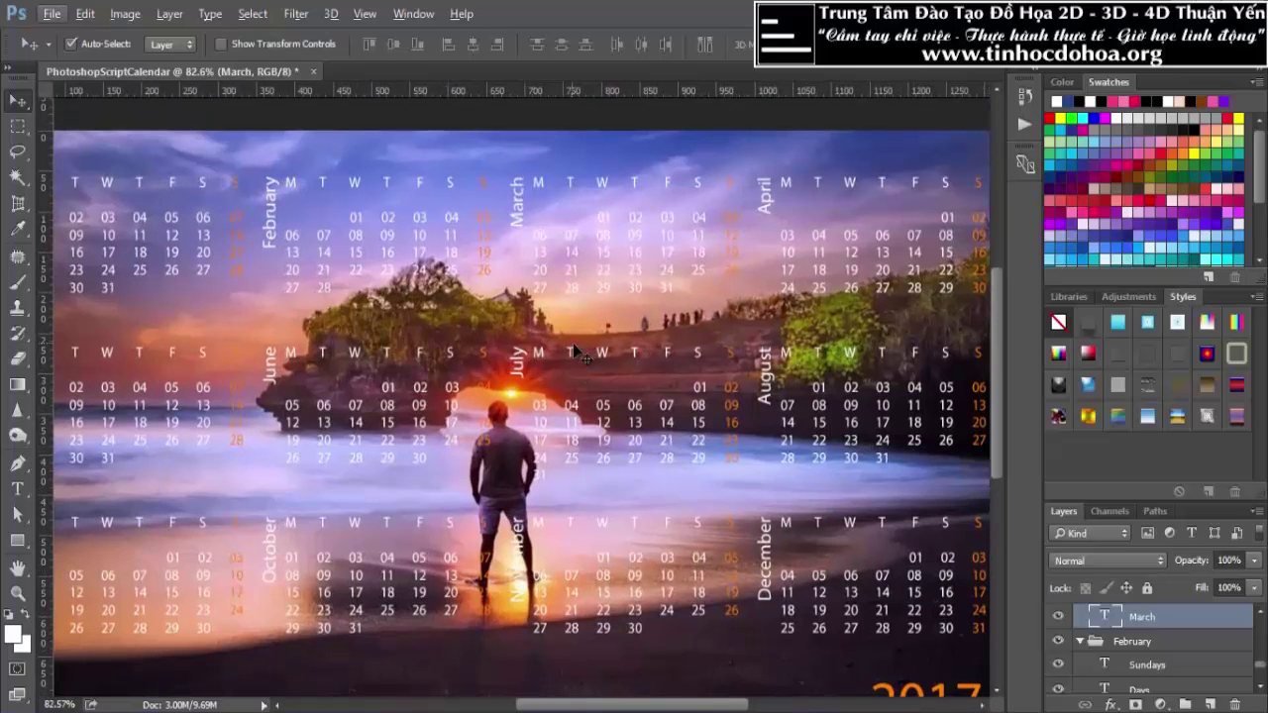
{"action": "scroll", "coordinate": [573, 342], "scroll_direction": "down", "scroll_amount": 2}
{"action": "scroll", "coordinate": [554, 351], "scroll_direction": "up", "scroll_amount": 1}
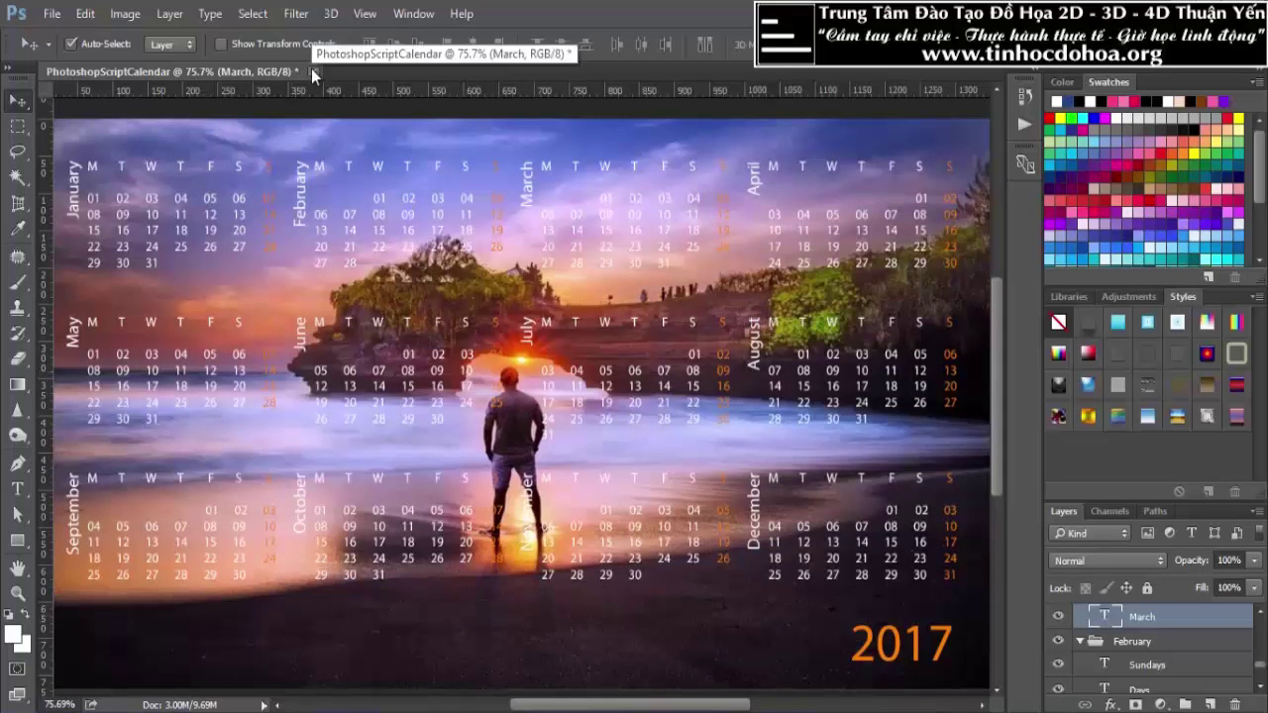
{"action": "scroll", "coordinate": [661, 435], "scroll_direction": "down", "scroll_amount": 1}
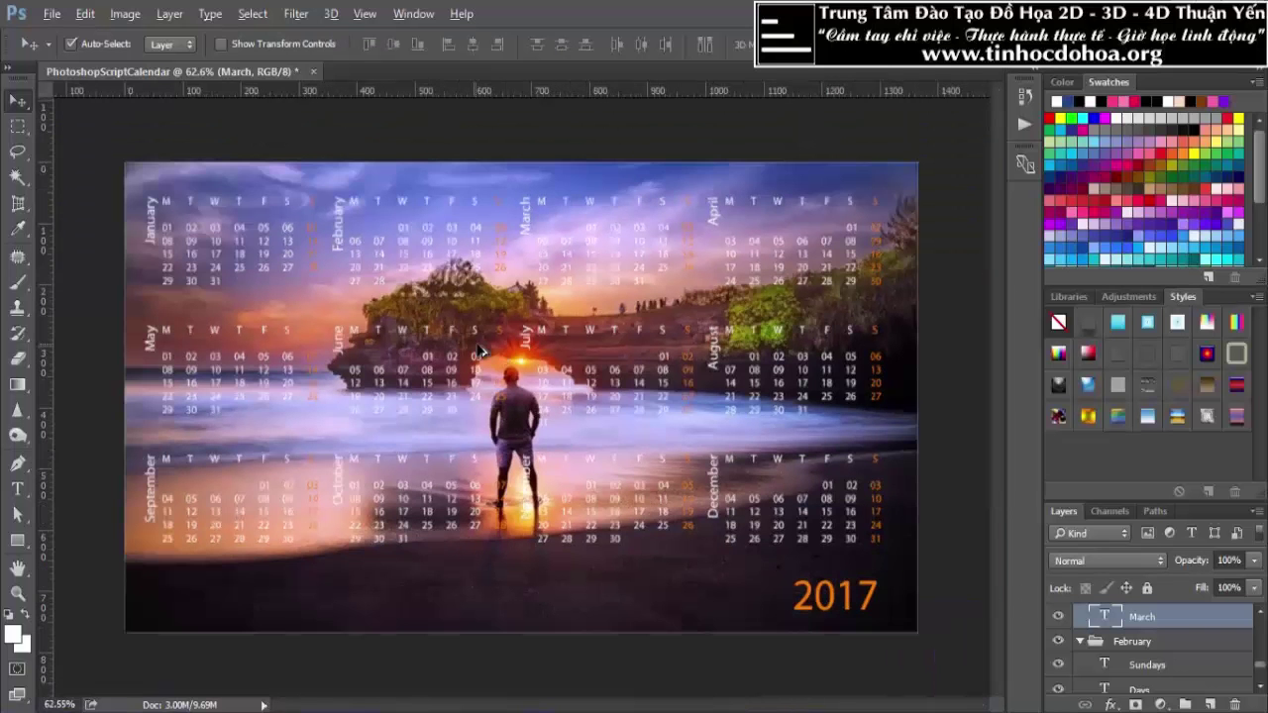
{"action": "left_click", "coordinate": [50, 14]}
Create a new blank document and draw a rounded rectangle across its centre.
{"action": "left_click", "coordinate": [66, 36]}
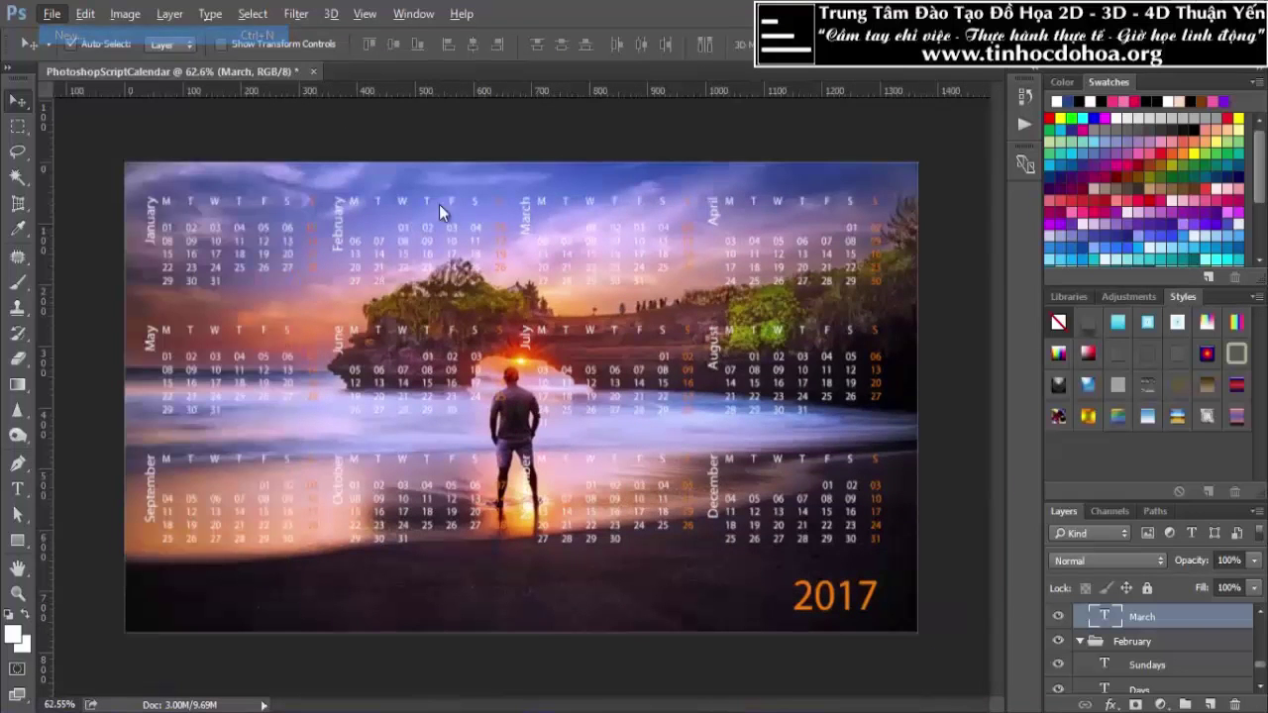
{"action": "left_click", "coordinate": [957, 174]}
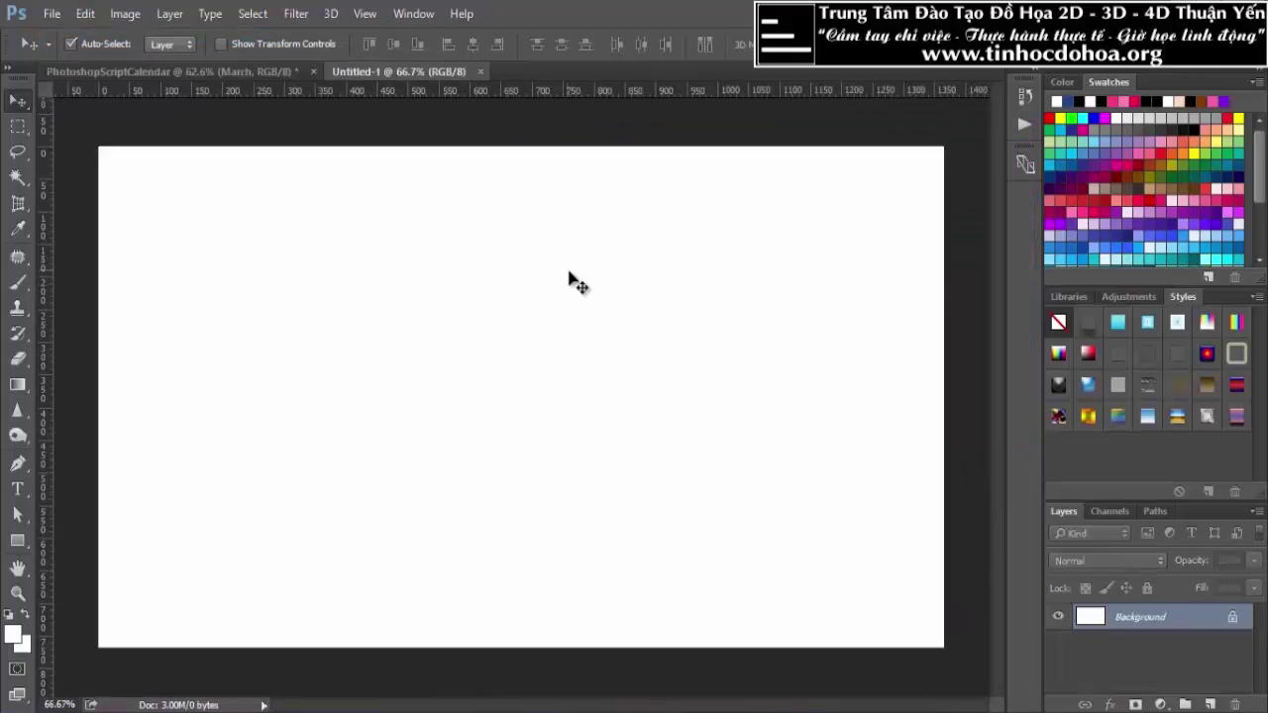
{"action": "key", "text": "ctrl+0"}
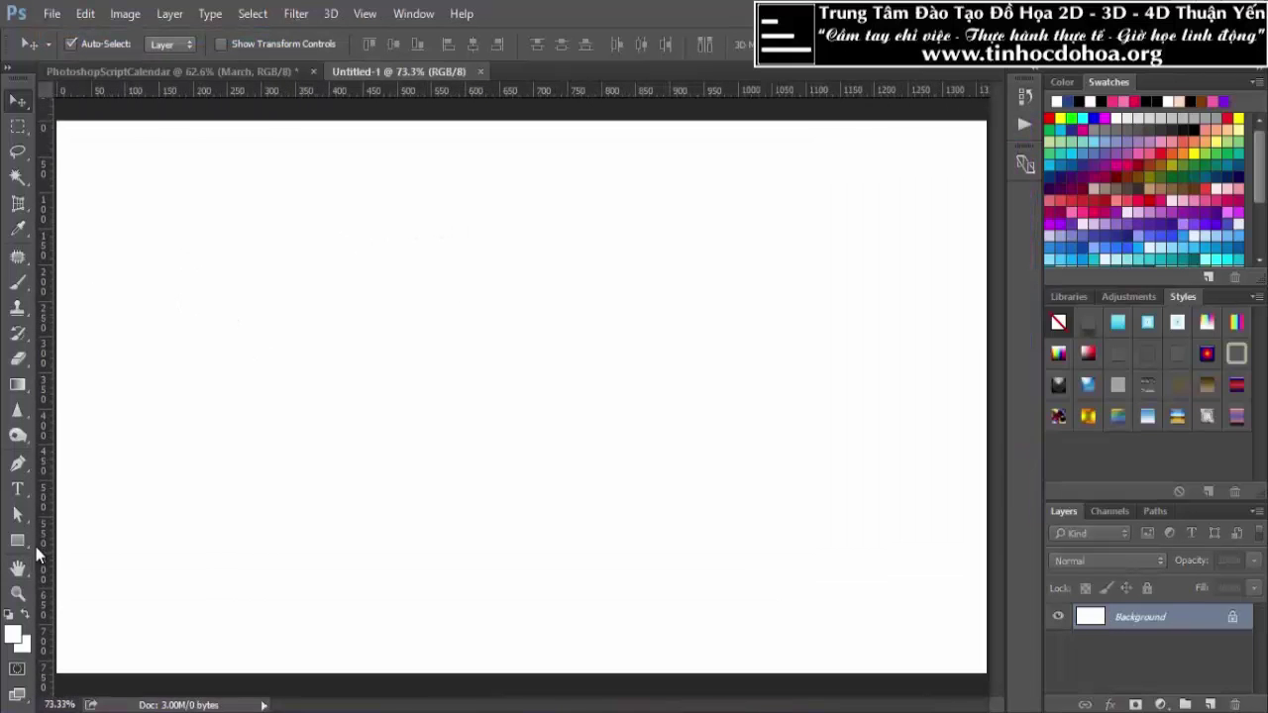
{"action": "left_click", "coordinate": [17, 541]}
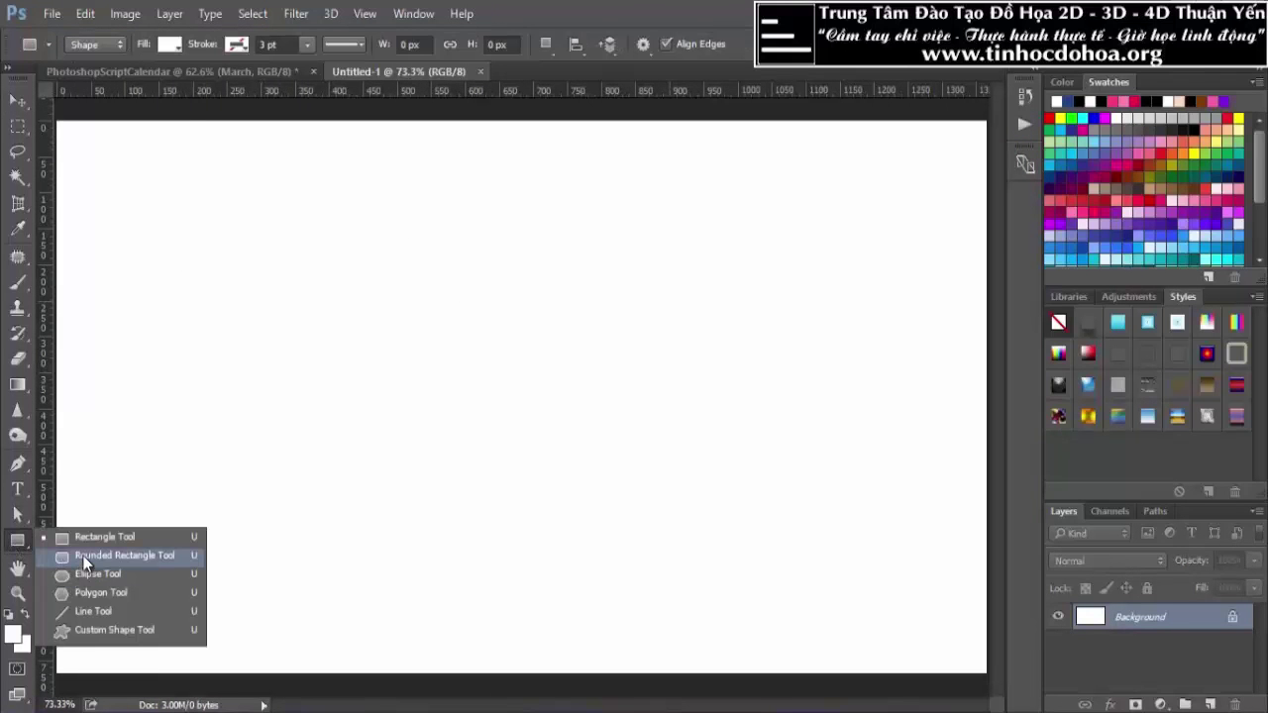
{"action": "left_click", "coordinate": [82, 555]}
{"action": "left_click_drag", "start_coordinate": [293, 217], "coordinate": [731, 492]}
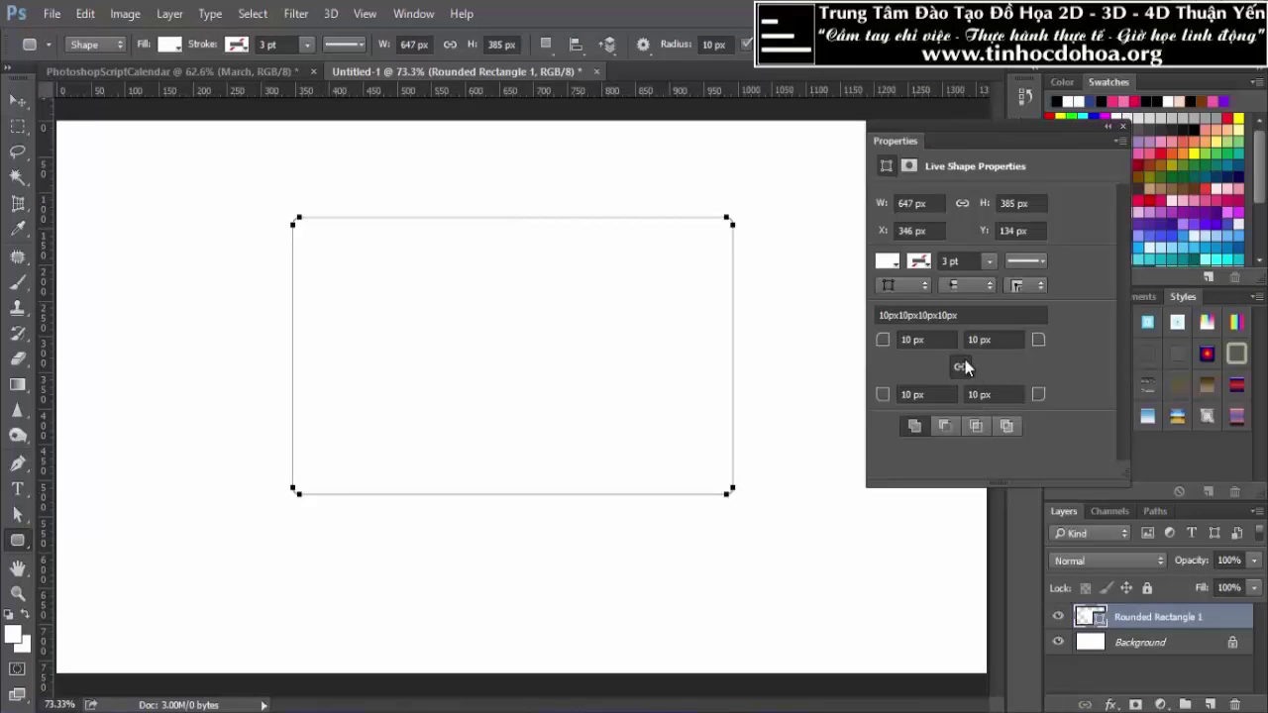
Set the rounded rectangle's corner radii to 50, 20, 50 and 10 px.
{"action": "left_click", "coordinate": [931, 340]}
{"action": "type", "text": "50"}
{"action": "key", "text": "Return"}
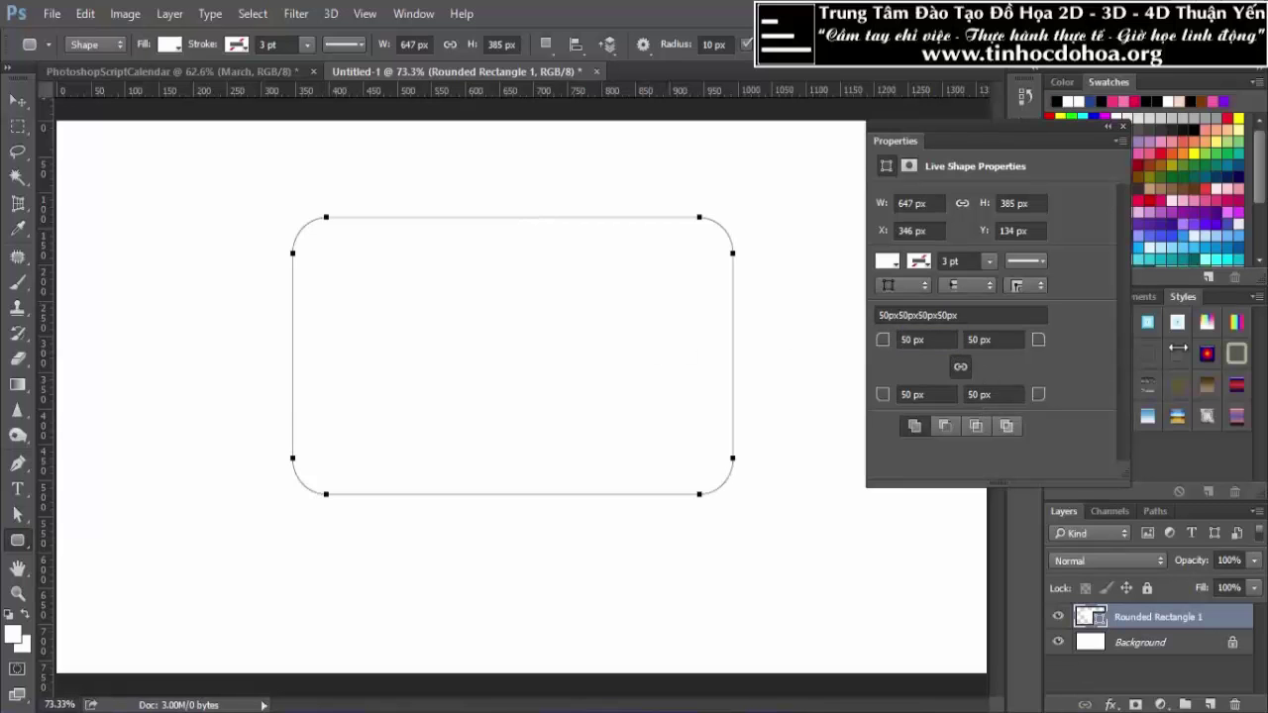
{"action": "left_click", "coordinate": [912, 339]}
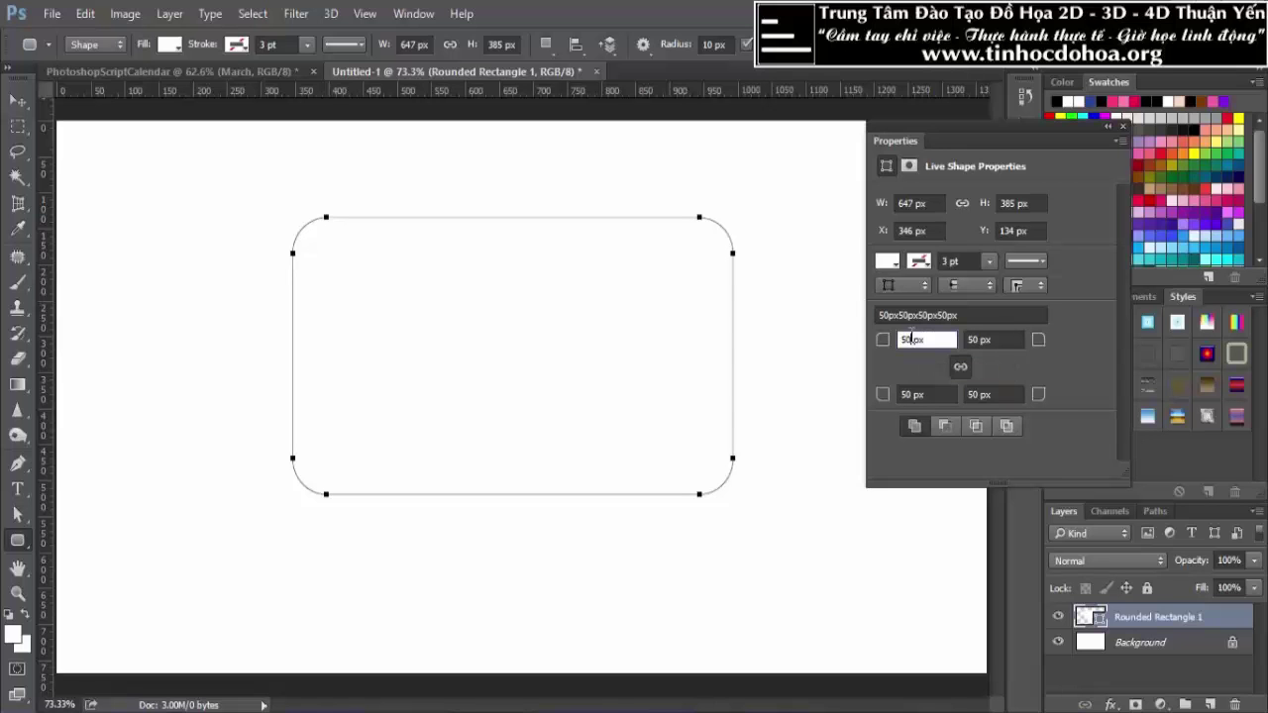
{"action": "double_click", "coordinate": [904, 314]}
{"action": "type", "text": "20"}
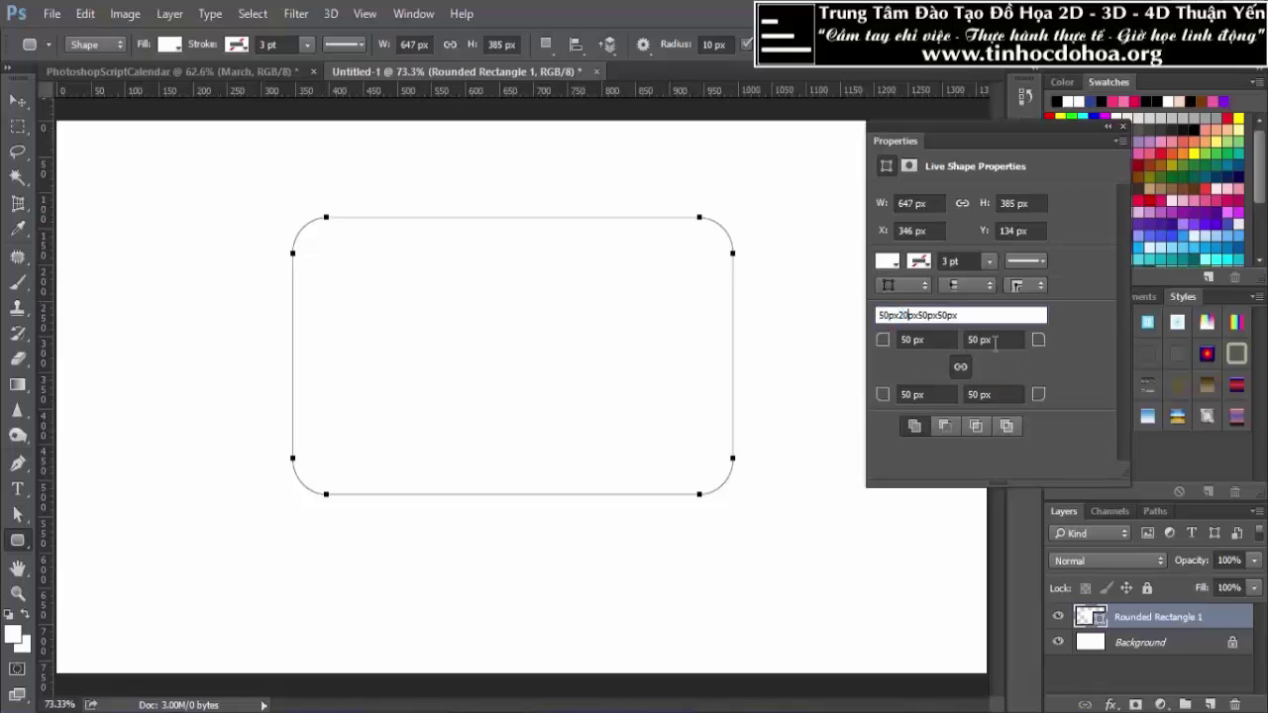
{"action": "key", "text": "Return"}
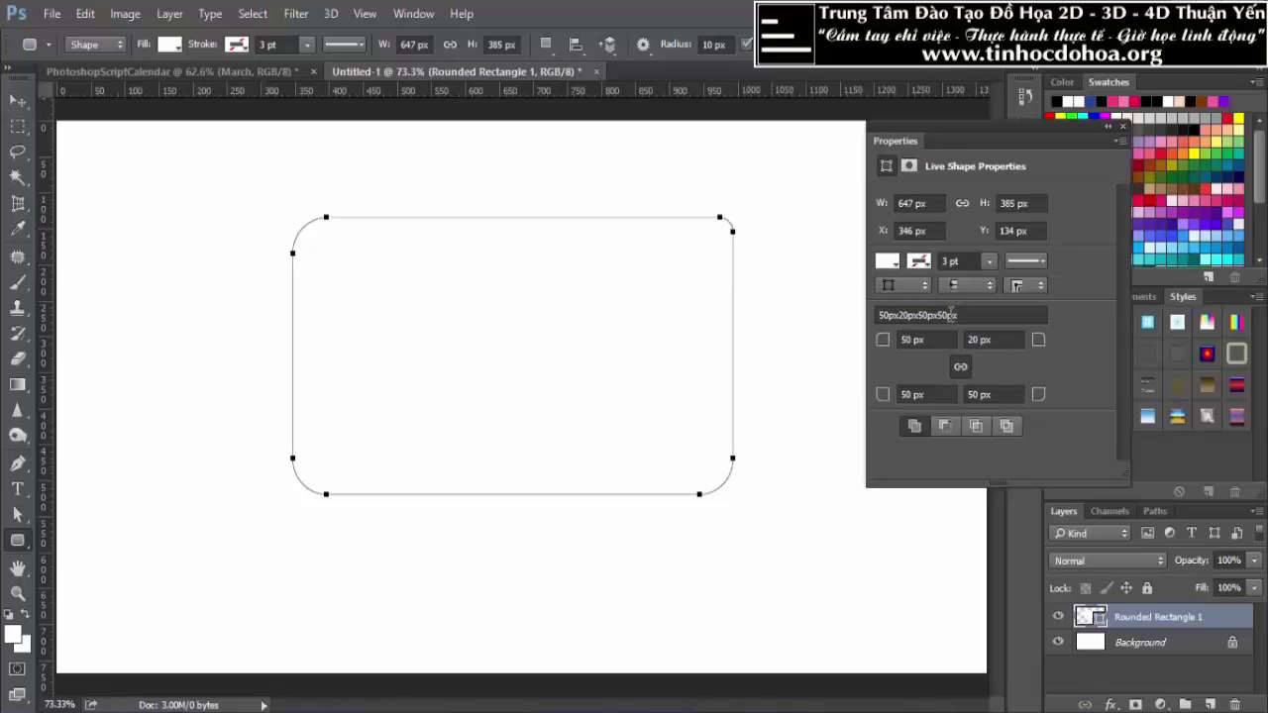
{"action": "left_click_drag", "start_coordinate": [950, 314], "coordinate": [941, 314]}
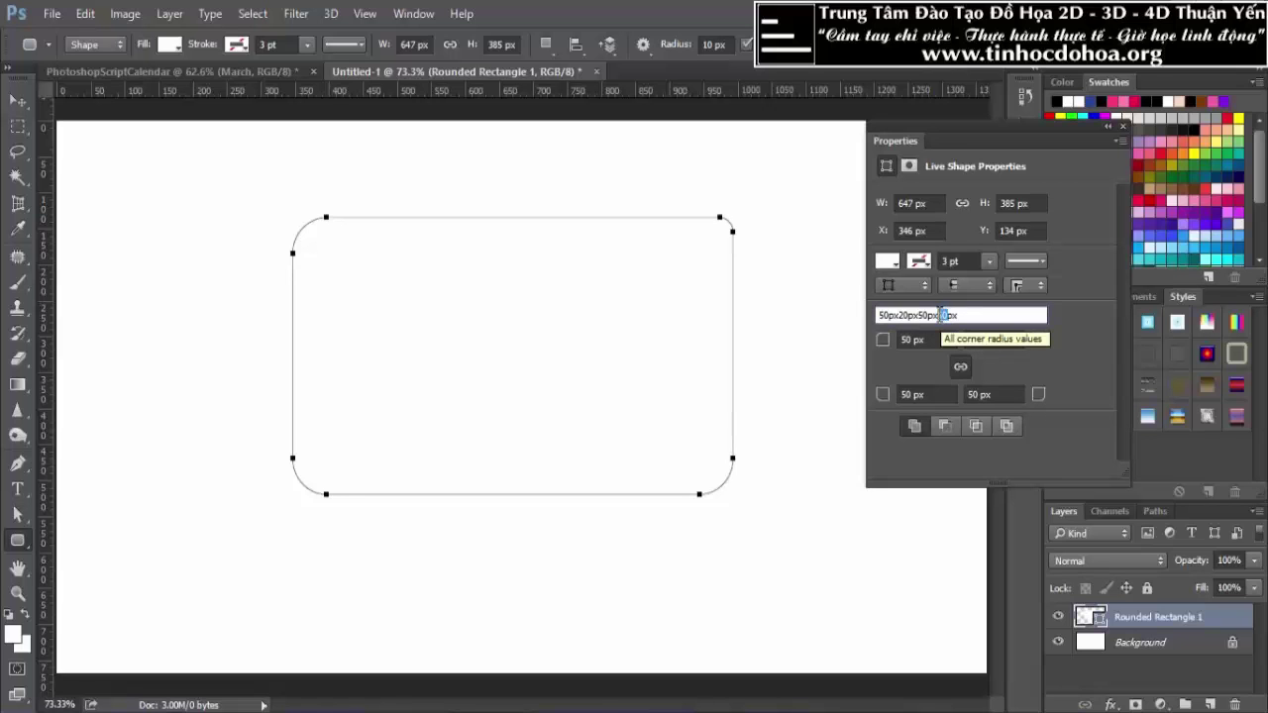
{"action": "type", "text": "1"}
{"action": "key", "text": "Return"}
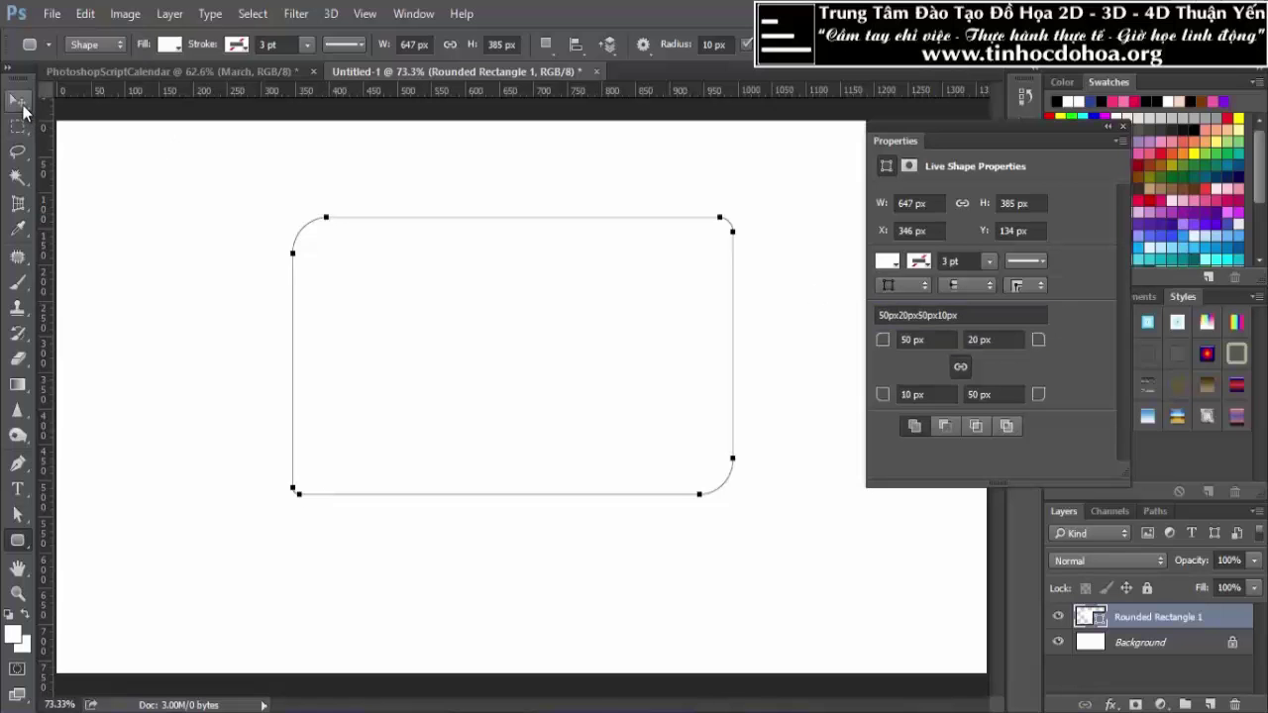
{"action": "left_click", "coordinate": [20, 103]}
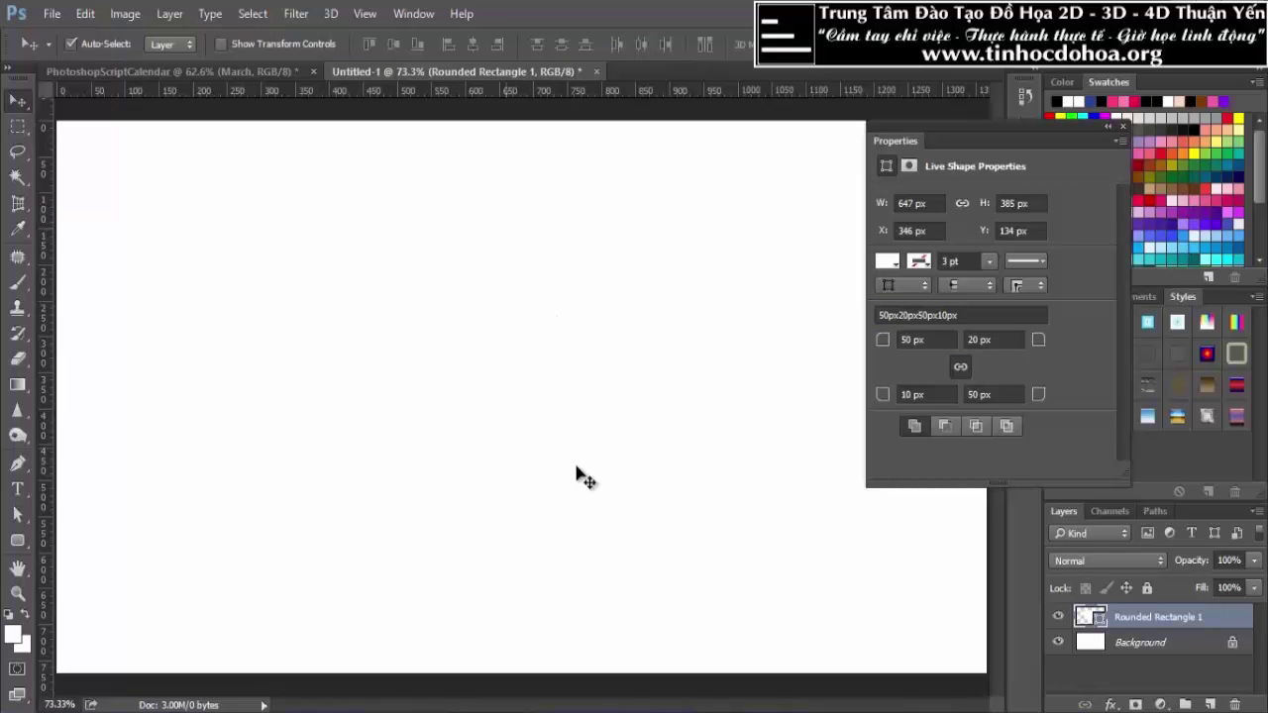
Set the foreground colour to red #d71818.
{"action": "left_click", "coordinate": [14, 637]}
{"action": "left_click_drag", "start_coordinate": [752, 298], "coordinate": [786, 274]}
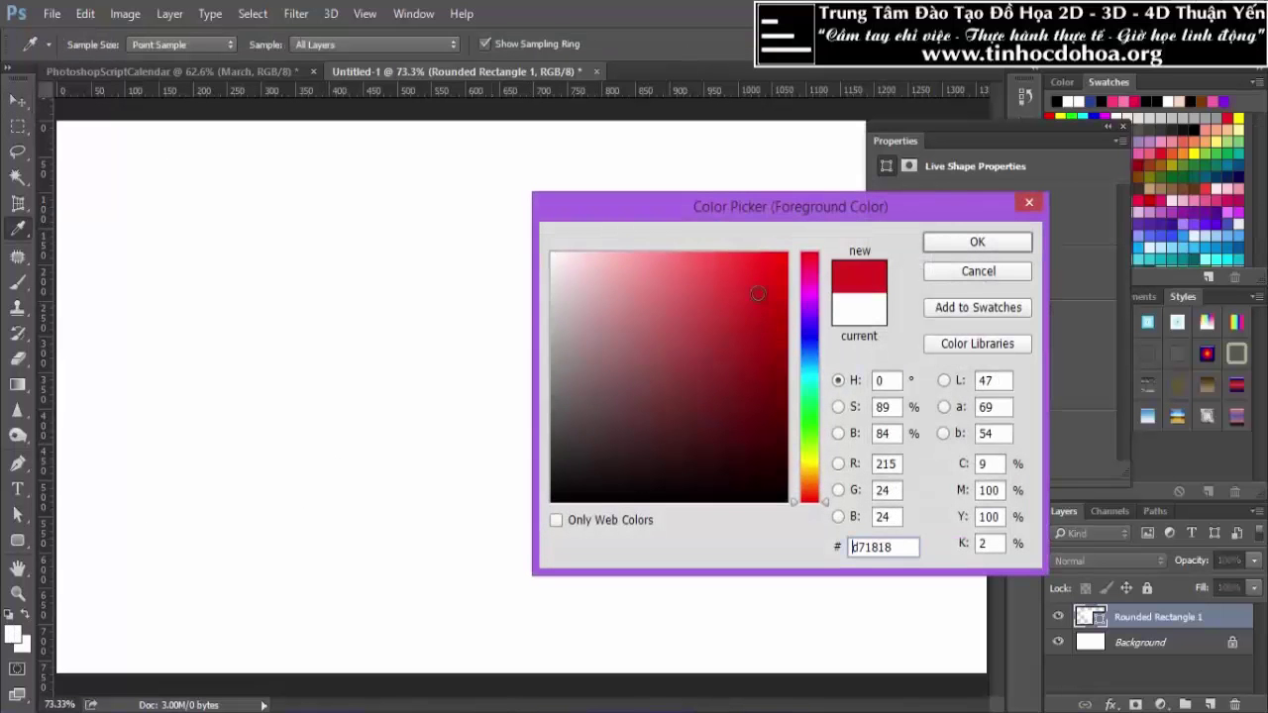
{"action": "left_click", "coordinate": [977, 244]}
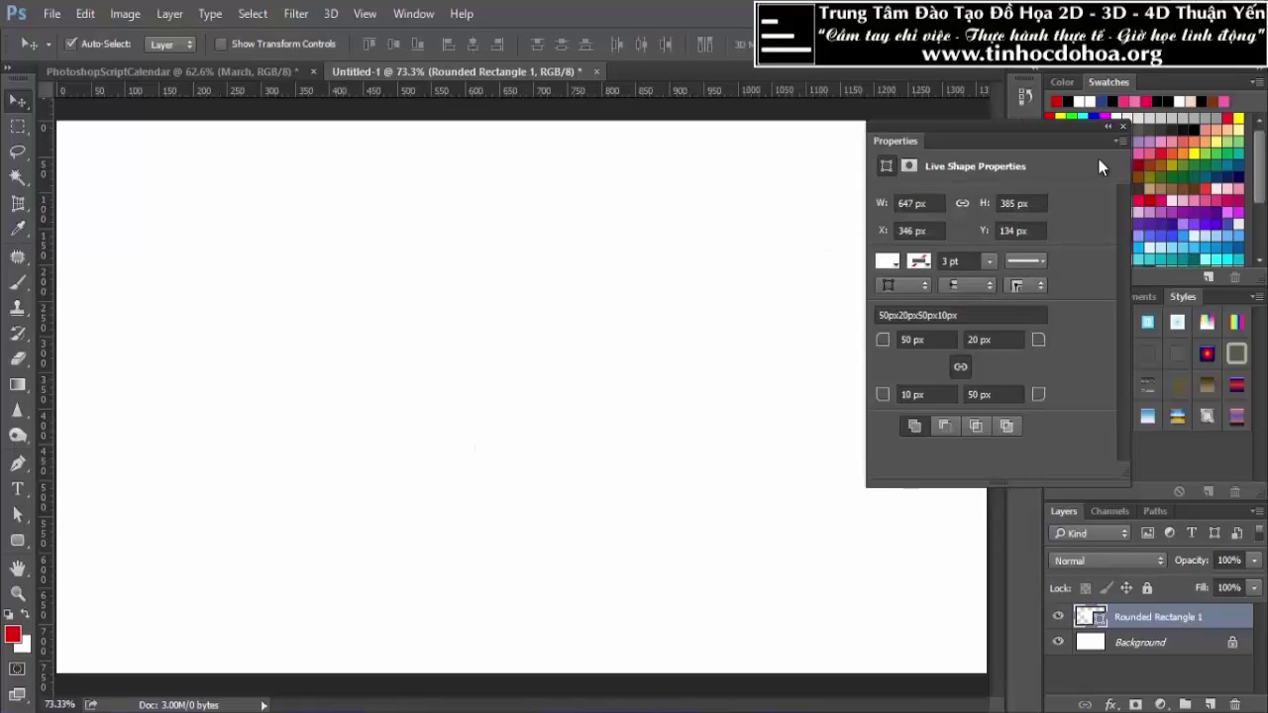
Delete the Rounded Rectangle 1 layer and select the Rectangle Tool.
{"action": "left_click", "coordinate": [1121, 129]}
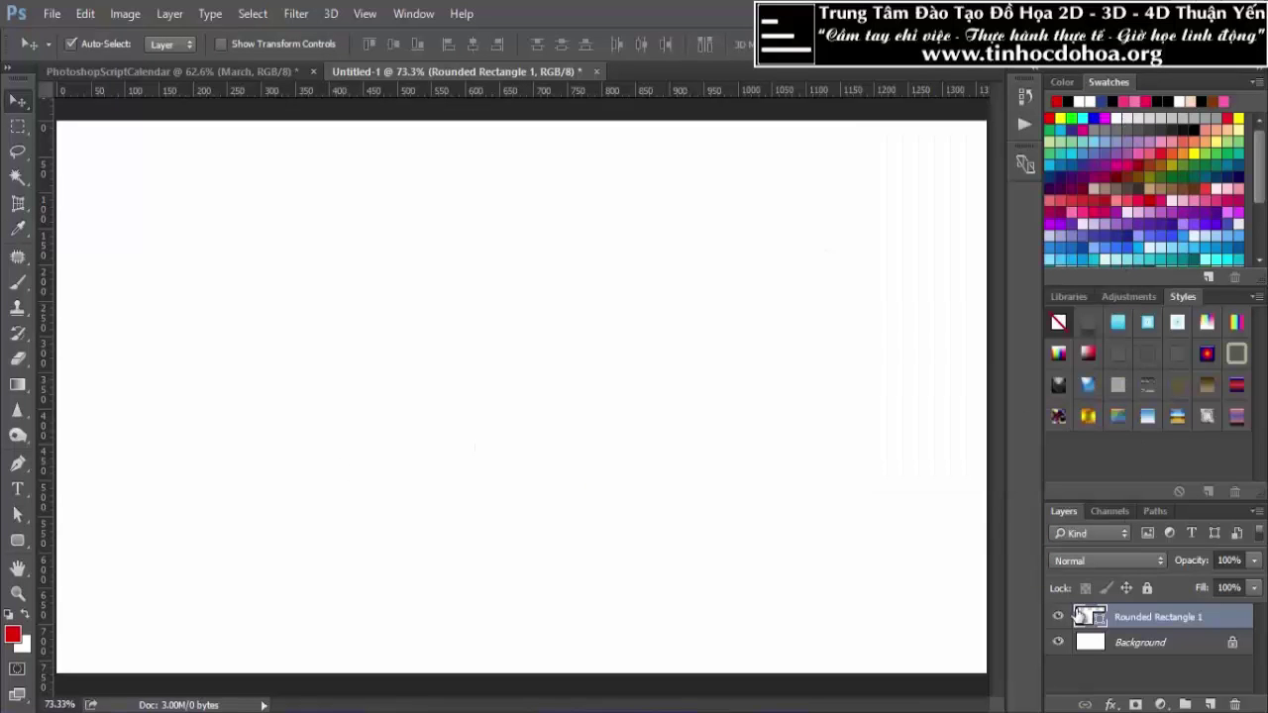
{"action": "key", "text": "Delete"}
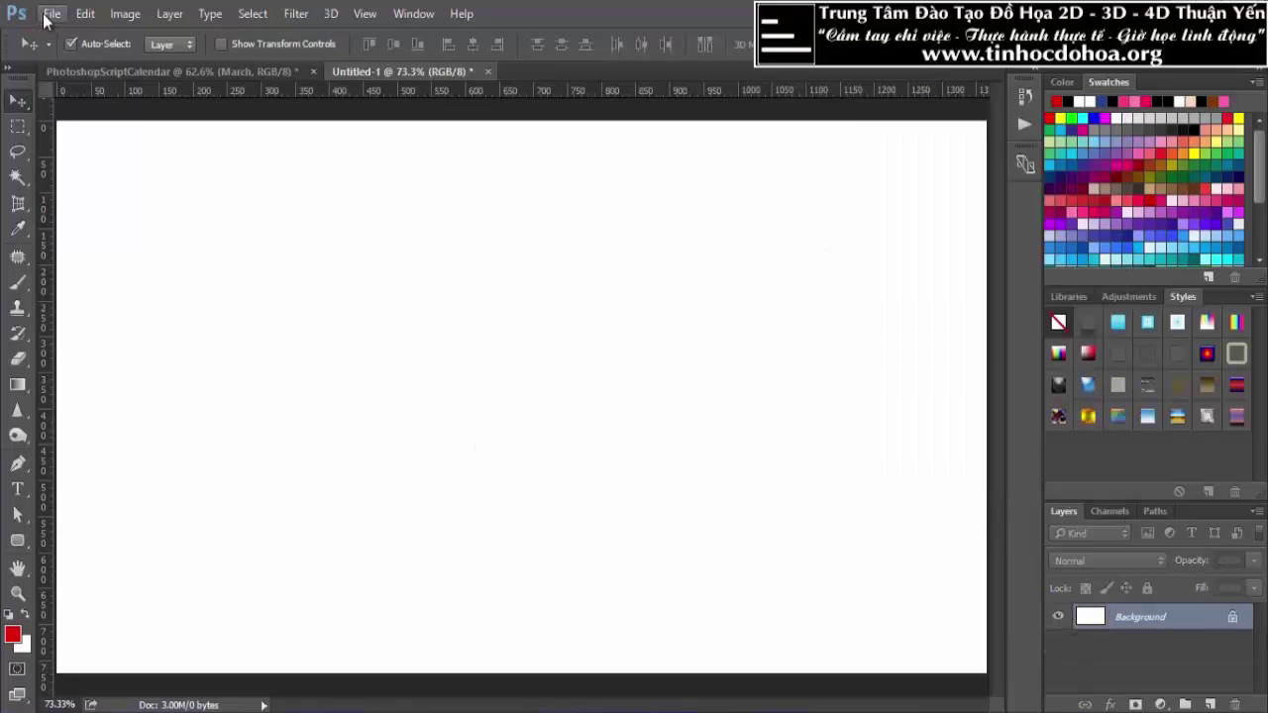
{"action": "left_click", "coordinate": [51, 14]}
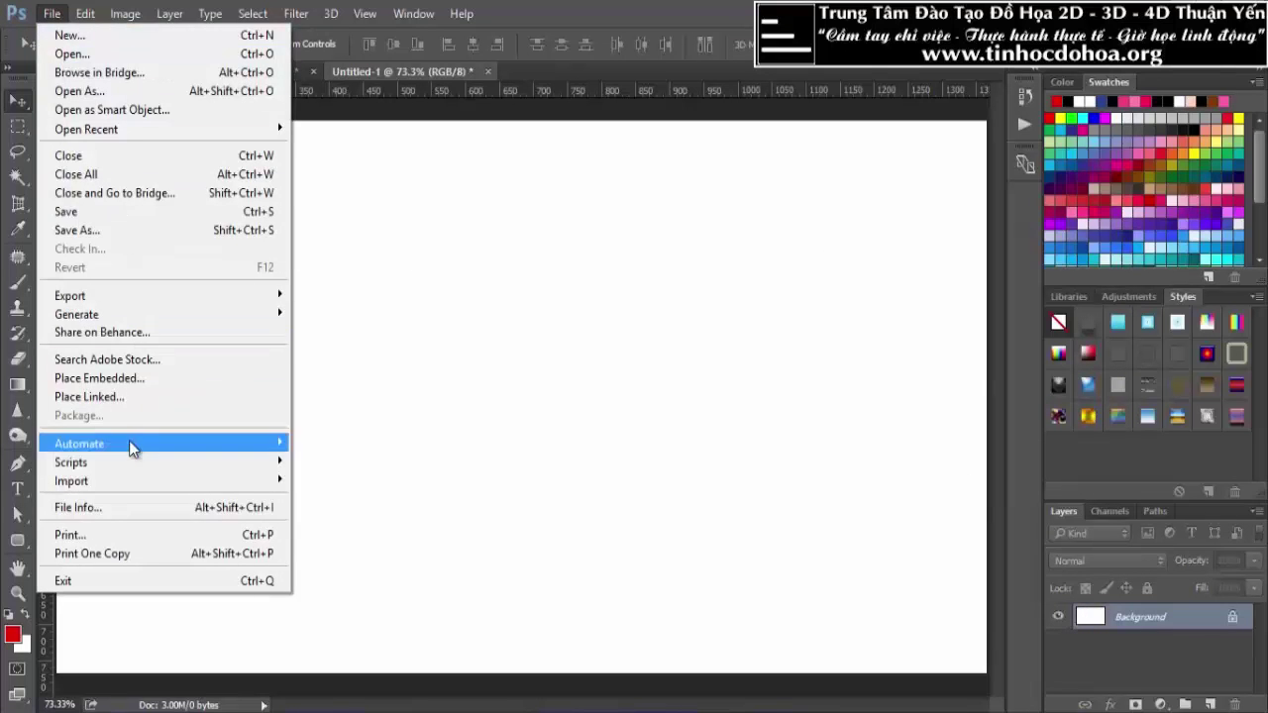
{"action": "left_click", "coordinate": [493, 400]}
{"action": "left_click", "coordinate": [17, 540]}
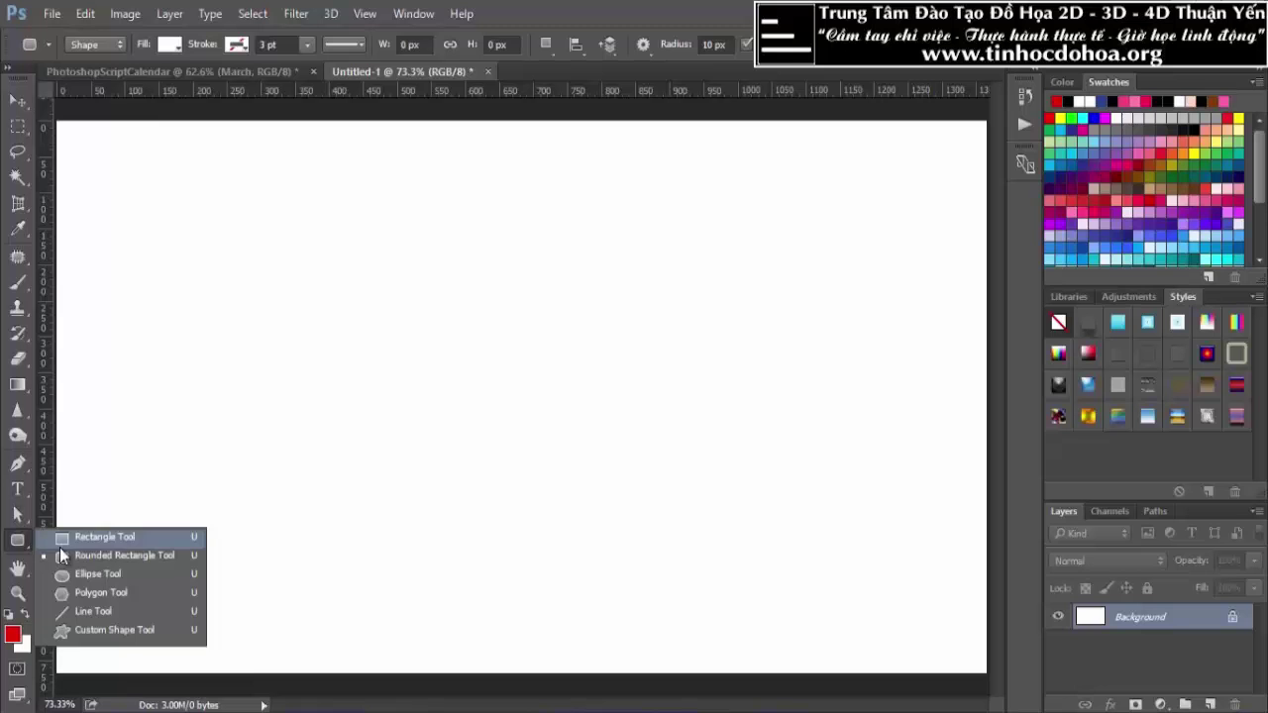
{"action": "left_click", "coordinate": [59, 545]}
Draw a 335 × 378 px rectangle, fill it magenta, and move it left.
{"action": "left_click_drag", "start_coordinate": [370, 244], "coordinate": [597, 514]}
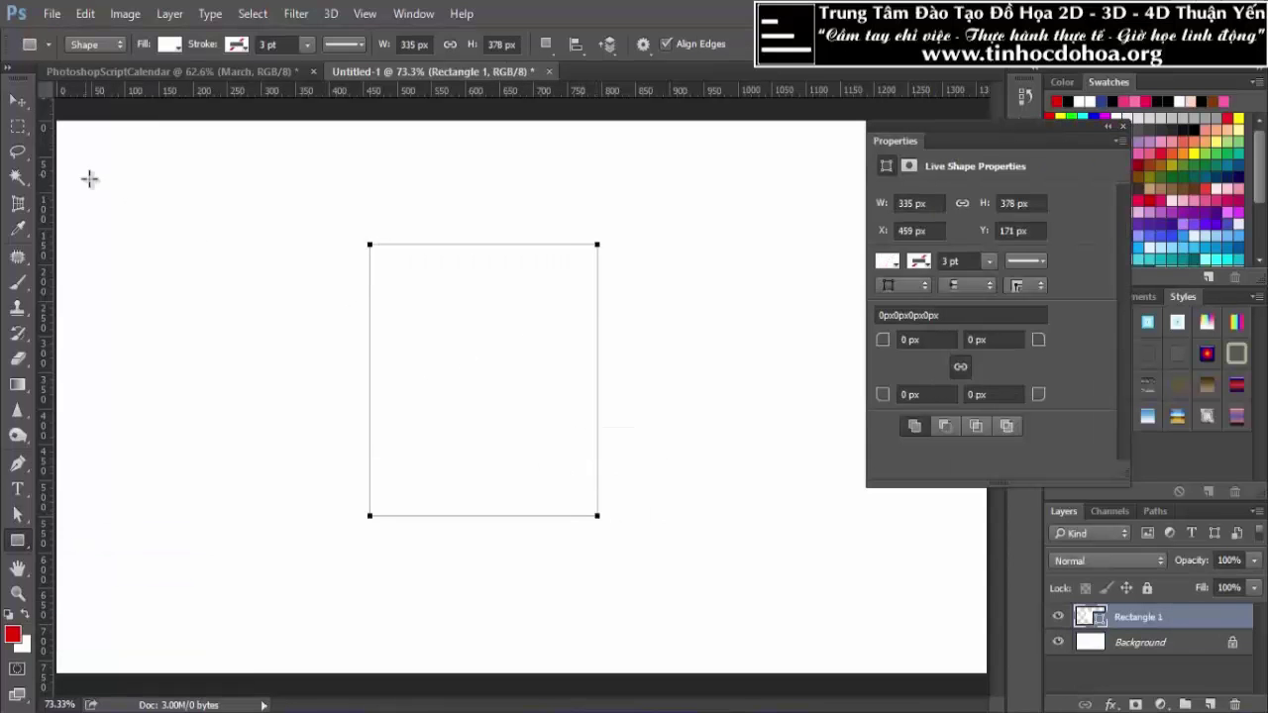
{"action": "left_click", "coordinate": [18, 100]}
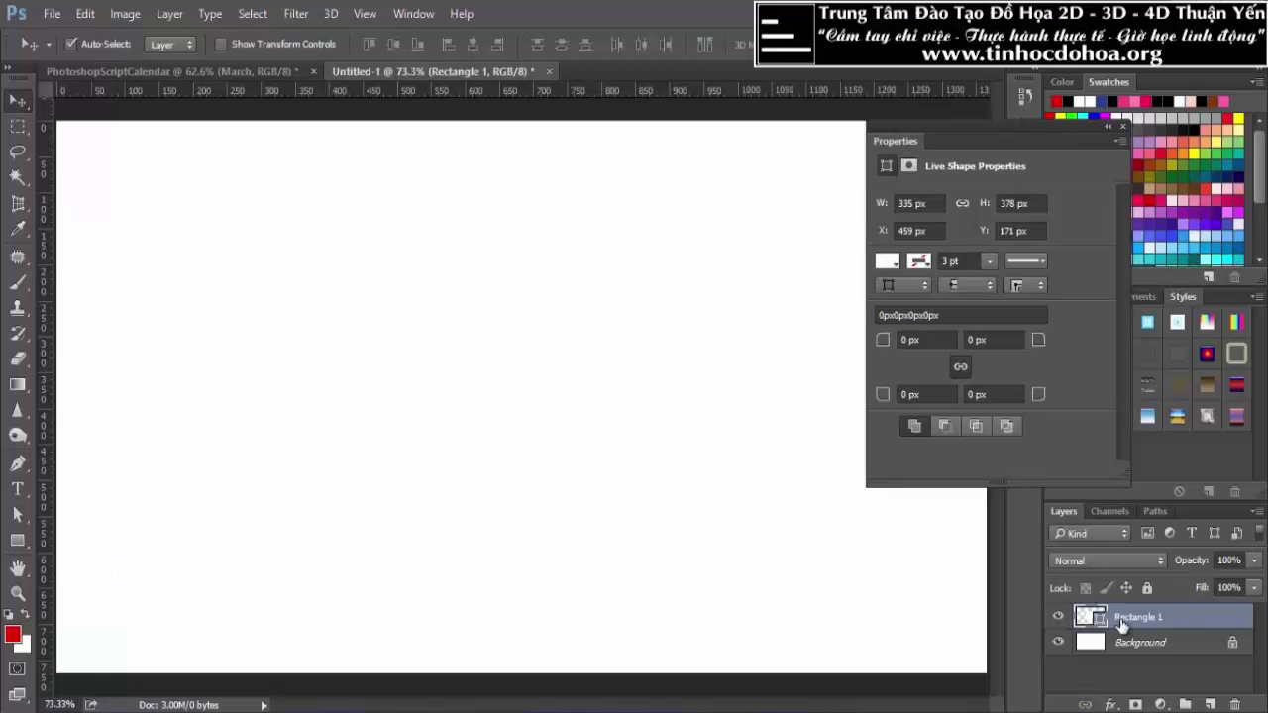
{"action": "left_click", "coordinate": [888, 262]}
{"action": "left_click", "coordinate": [945, 390]}
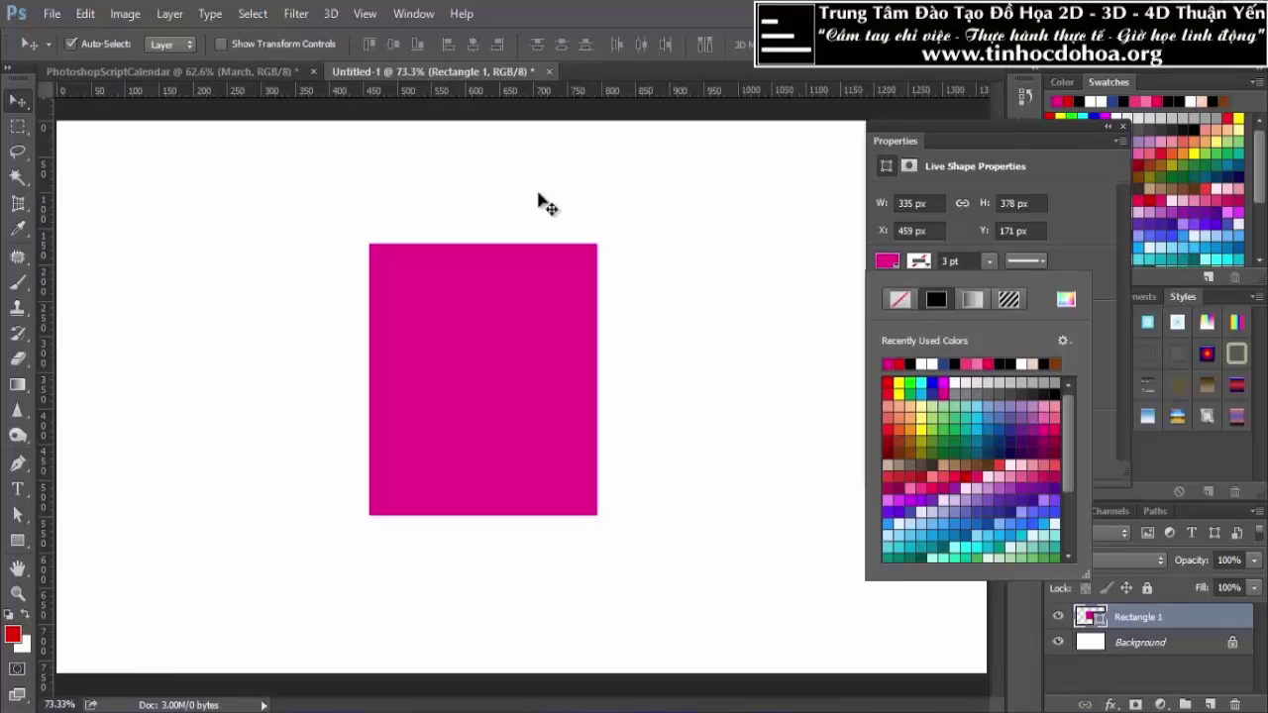
{"action": "left_click", "coordinate": [435, 178]}
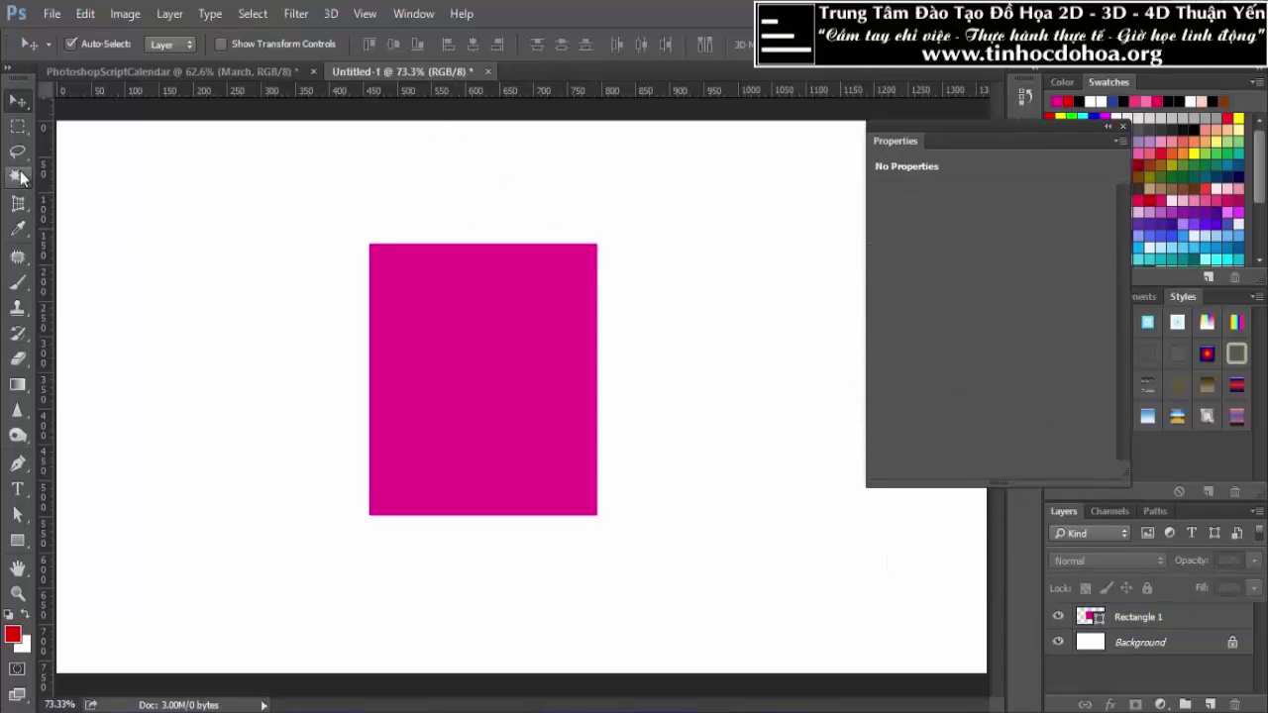
{"action": "left_click_drag", "start_coordinate": [534, 333], "coordinate": [358, 319]}
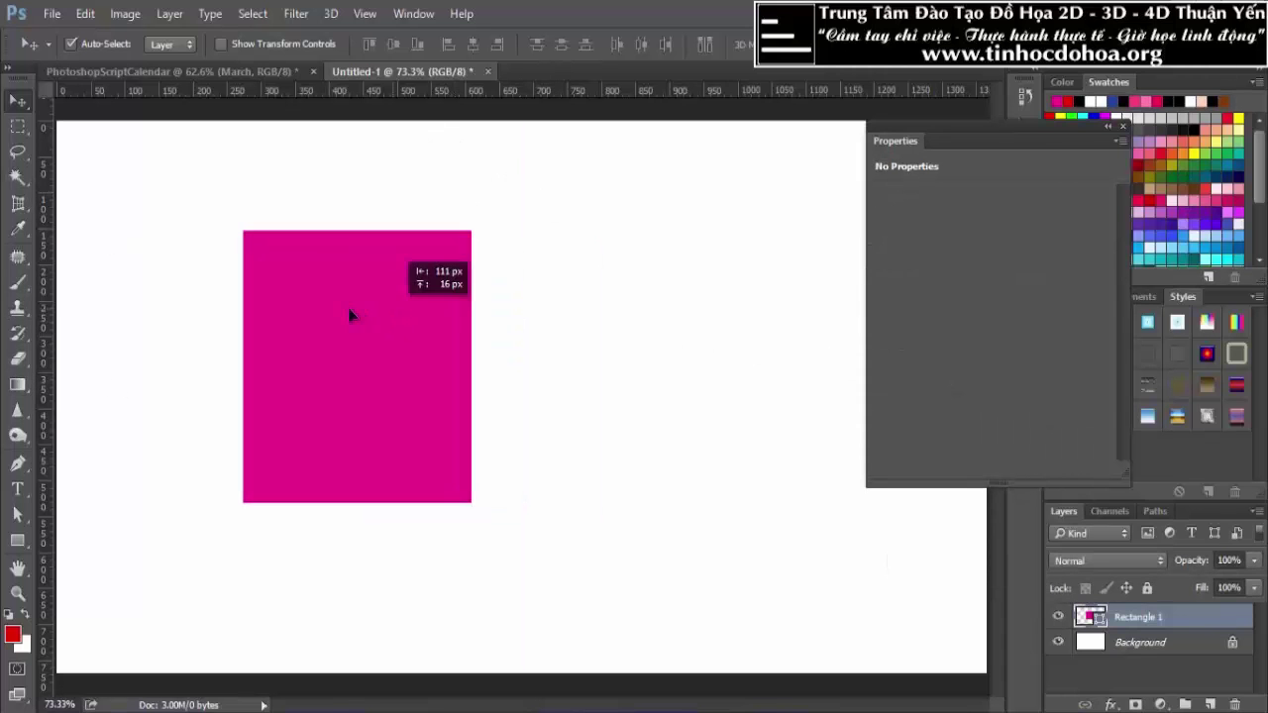
Draw a magenta five-sided pentagon and move it right of the rectangle.
{"action": "left_click_drag", "start_coordinate": [18, 540], "coordinate": [84, 579]}
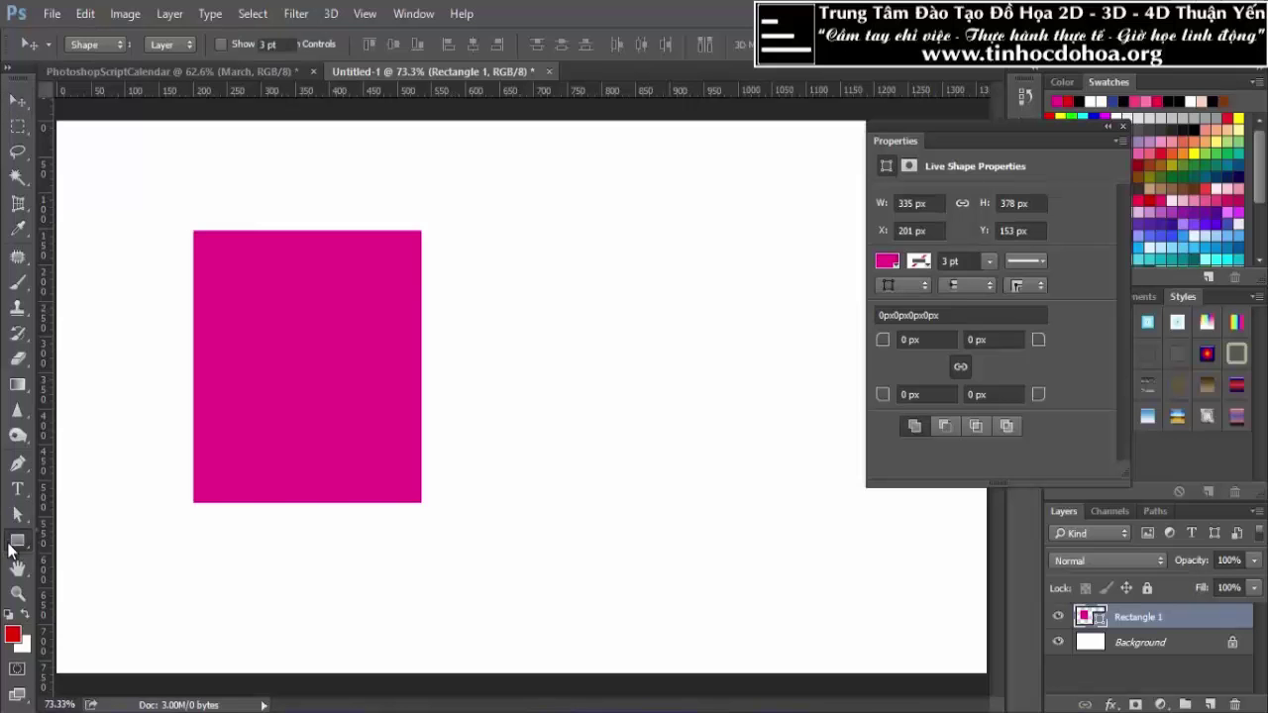
{"action": "left_click", "coordinate": [89, 595]}
{"action": "mouse_move", "coordinate": [557, 278]}
{"action": "left_mouse_down"}
{"action": "mouse_move", "coordinate": [672, 445]}
{"action": "mouse_move", "coordinate": [604, 304]}
{"action": "left_mouse_up"}
{"action": "left_click", "coordinate": [18, 100]}
{"action": "left_click_drag", "start_coordinate": [475, 258], "coordinate": [634, 323]}
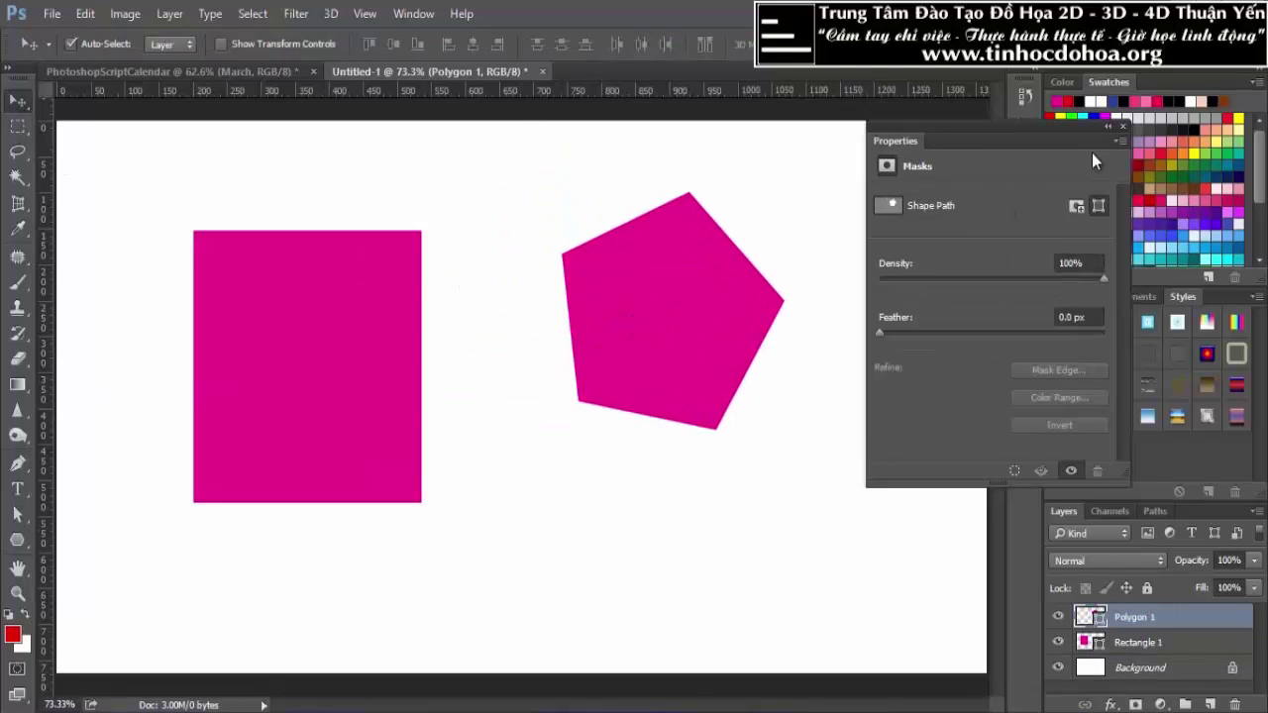
Nudge the pentagon slightly down and left with the Move tool.
{"action": "left_click", "coordinate": [1121, 127]}
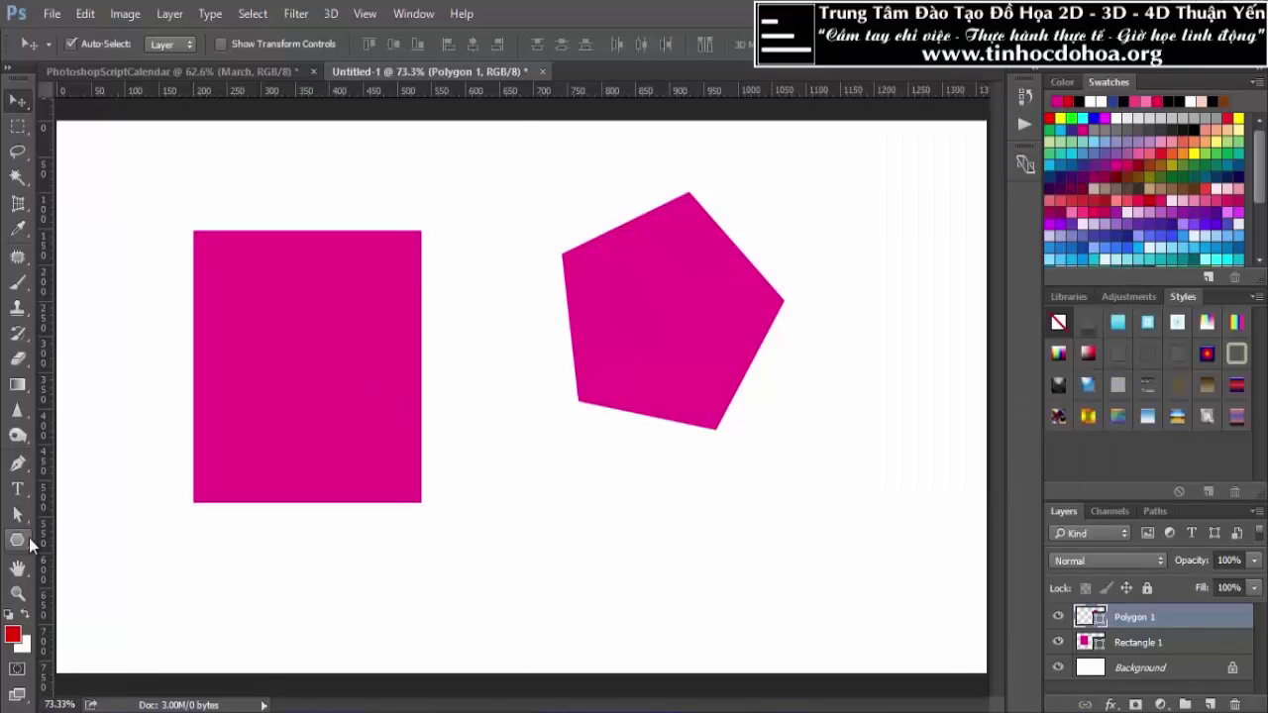
{"action": "left_click", "coordinate": [28, 538]}
{"action": "right_click", "coordinate": [28, 537]}
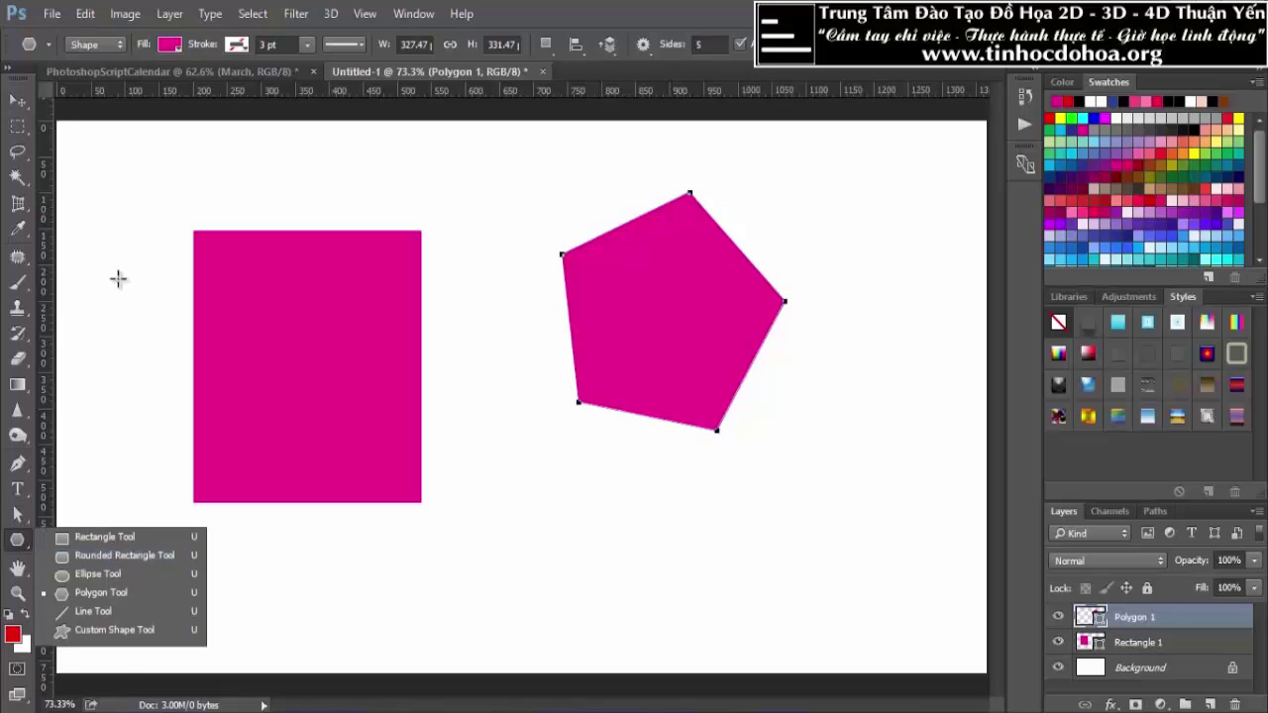
{"action": "key", "text": "v"}
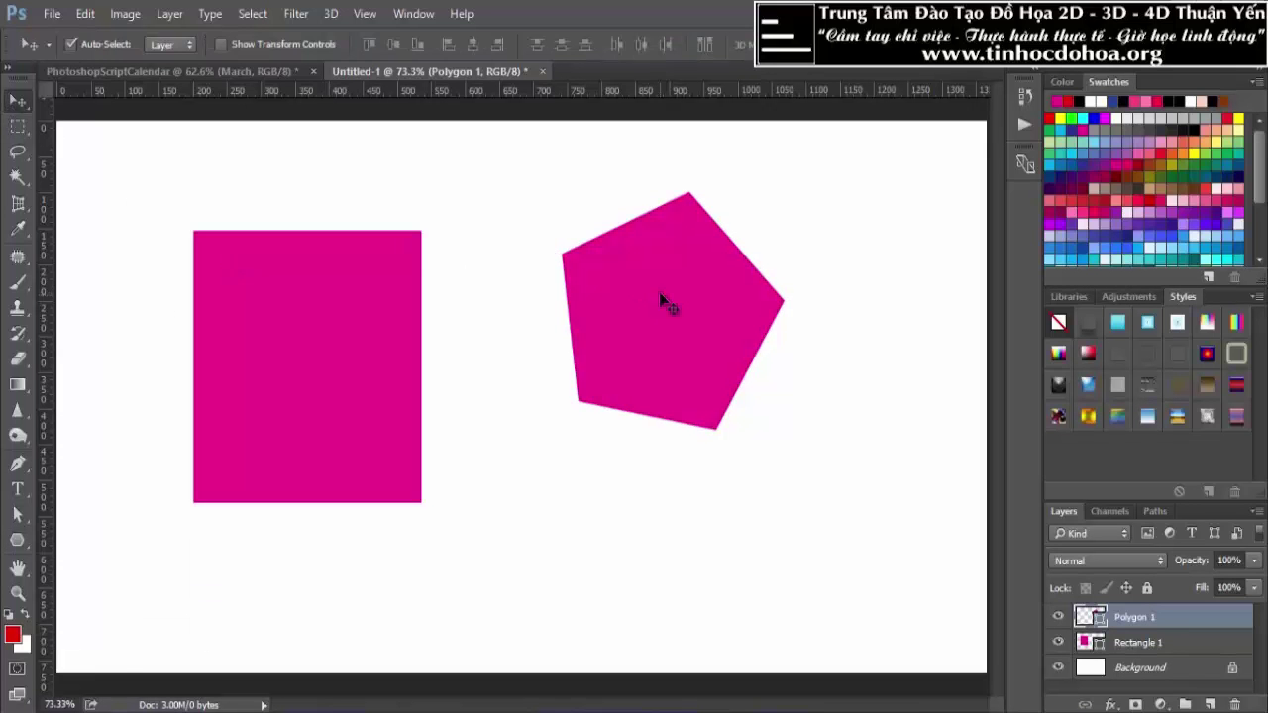
{"action": "mouse_move", "coordinate": [714, 284]}
{"action": "left_mouse_down"}
{"action": "mouse_move", "coordinate": [731, 319]}
{"action": "mouse_move", "coordinate": [697, 288]}
{"action": "left_mouse_up"}
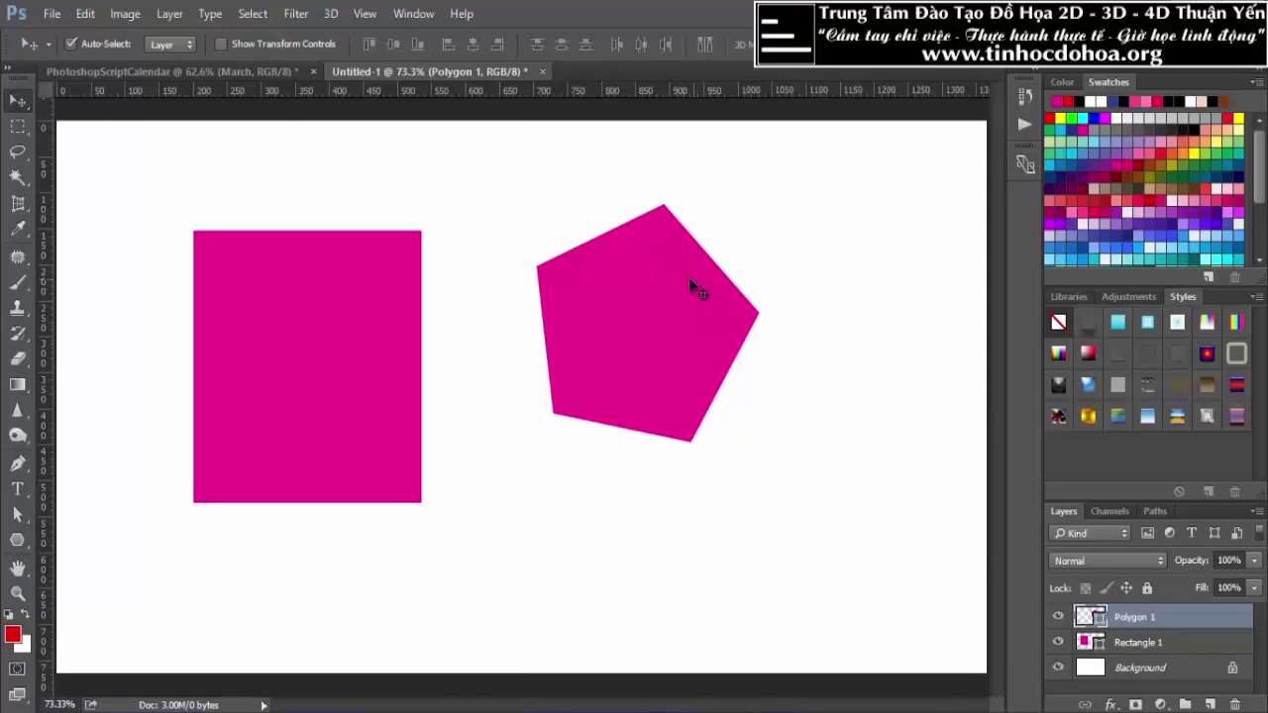
{"action": "left_click", "coordinate": [52, 14]}
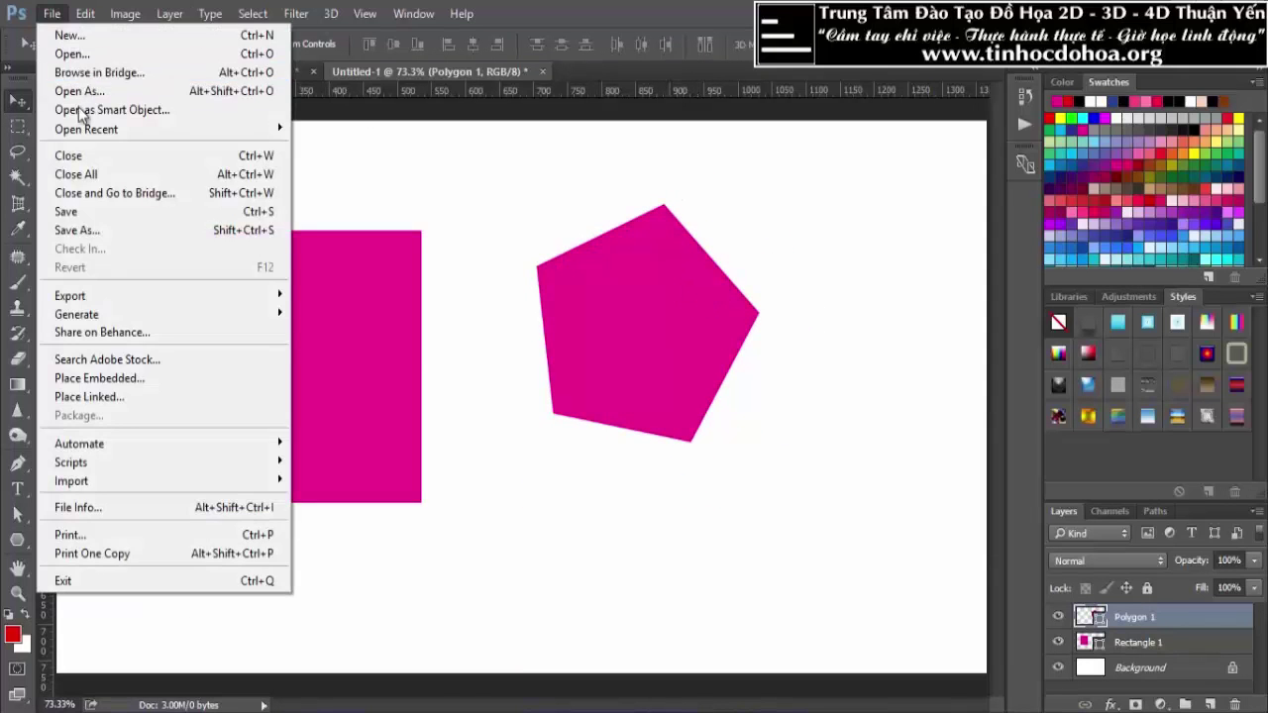
{"action": "mouse_move", "coordinate": [71, 462]}
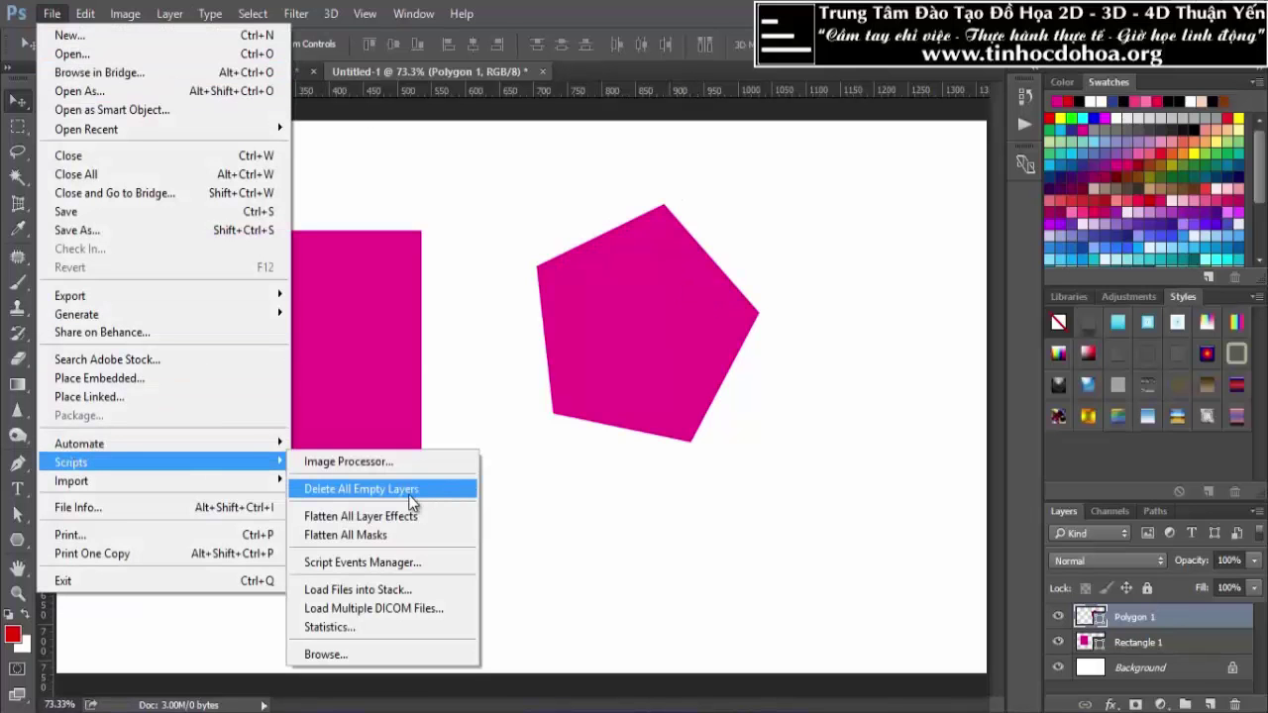
Load the Rounded Rectangle Radius Resizer script and close its dialog without changes.
{"action": "left_click", "coordinate": [323, 653]}
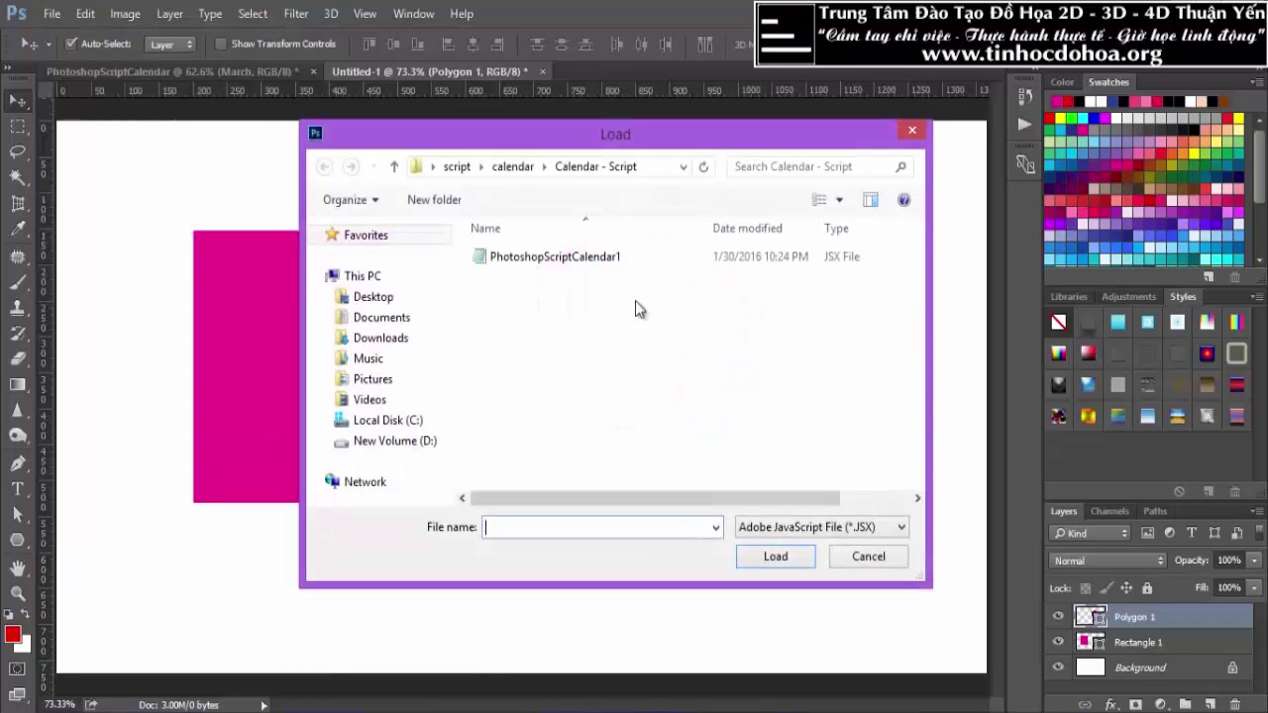
{"action": "left_click", "coordinate": [513, 167]}
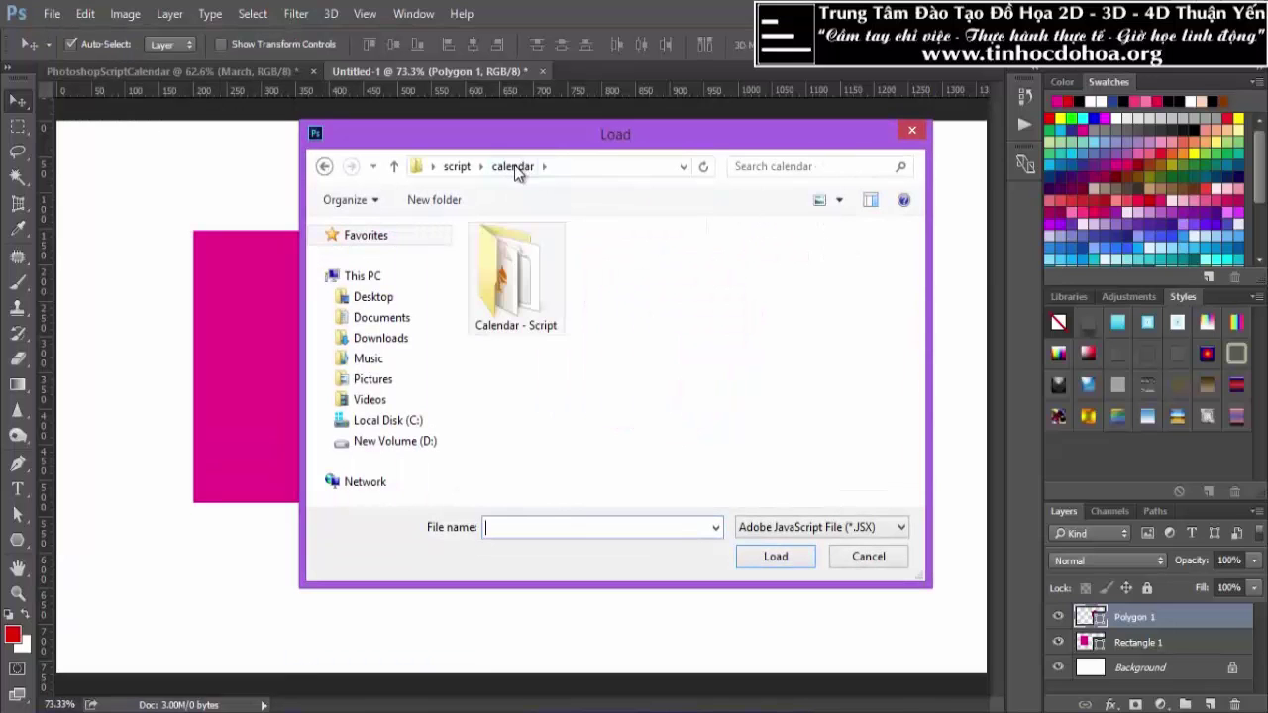
{"action": "left_click", "coordinate": [457, 167]}
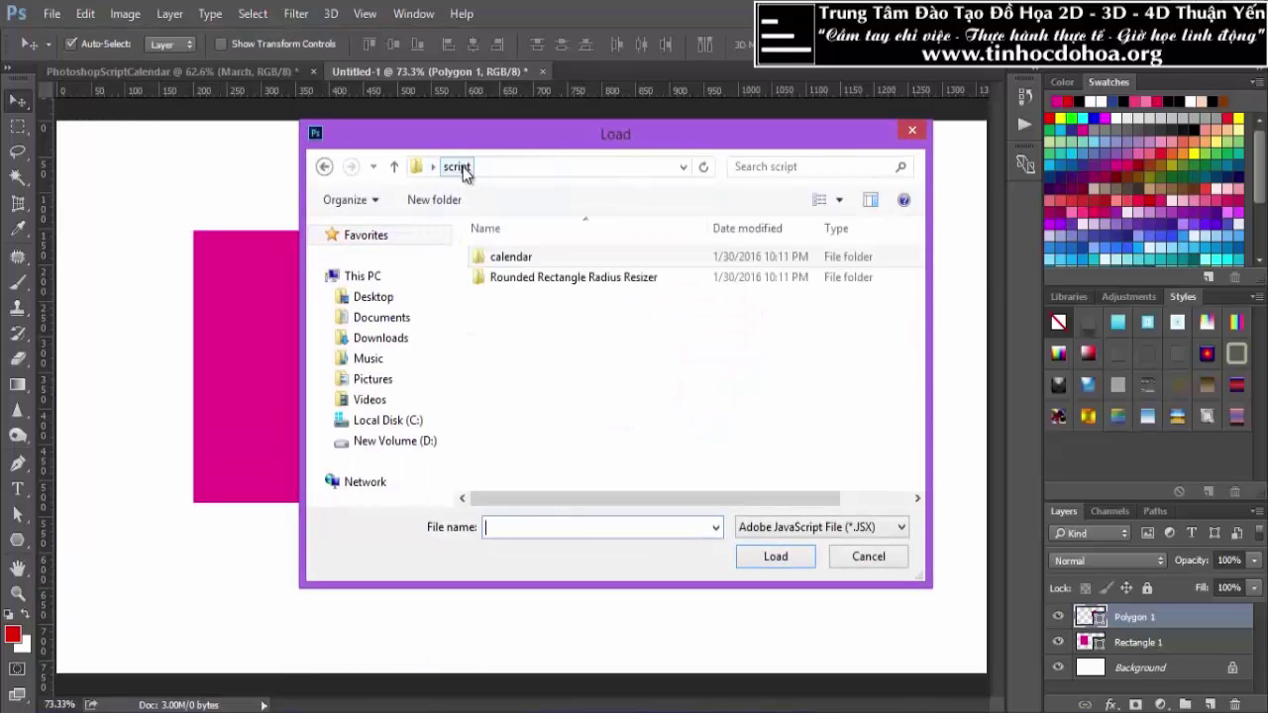
{"action": "double_click", "coordinate": [586, 277]}
{"action": "double_click", "coordinate": [574, 175]}
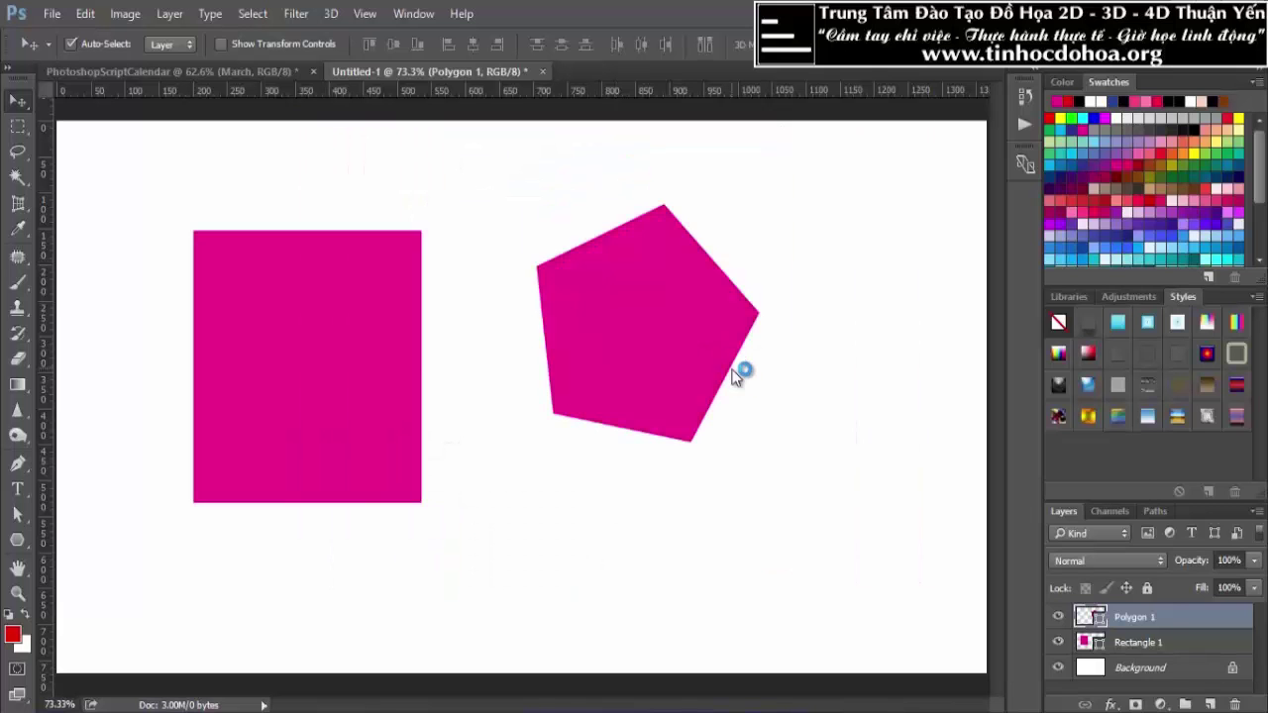
{"action": "left_click_drag", "start_coordinate": [603, 236], "coordinate": [873, 214]}
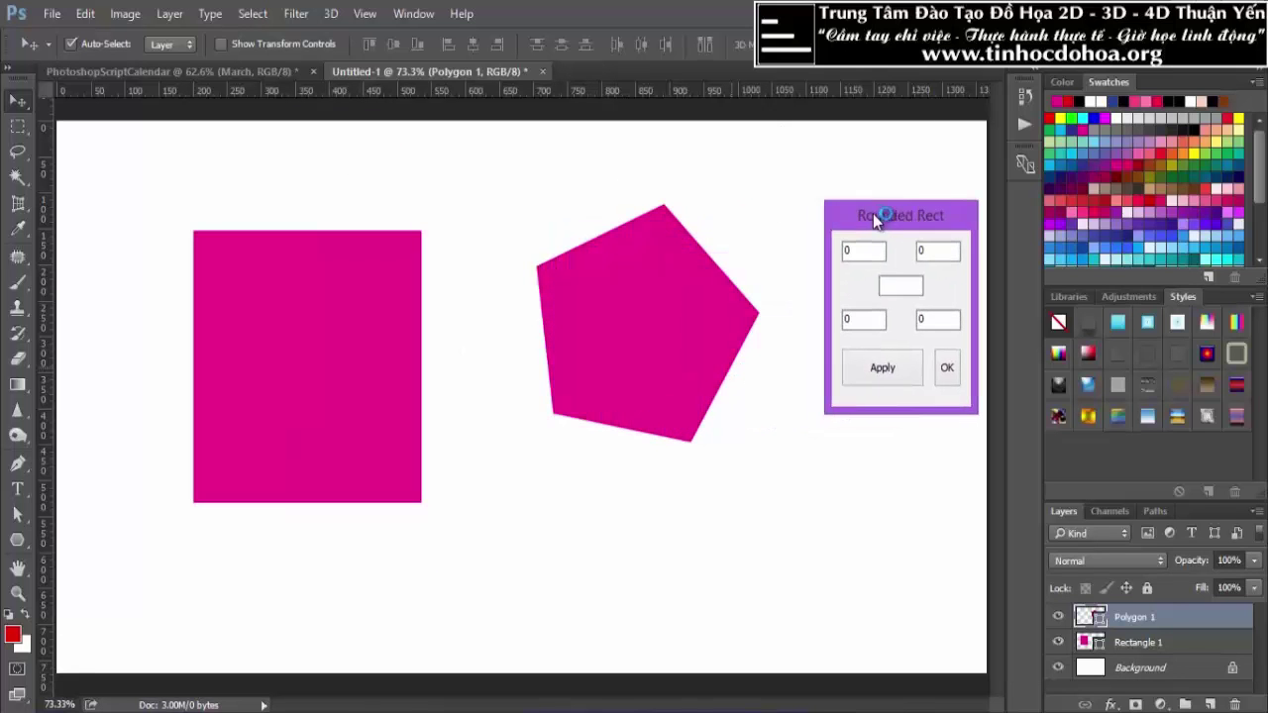
{"action": "key", "text": "Return"}
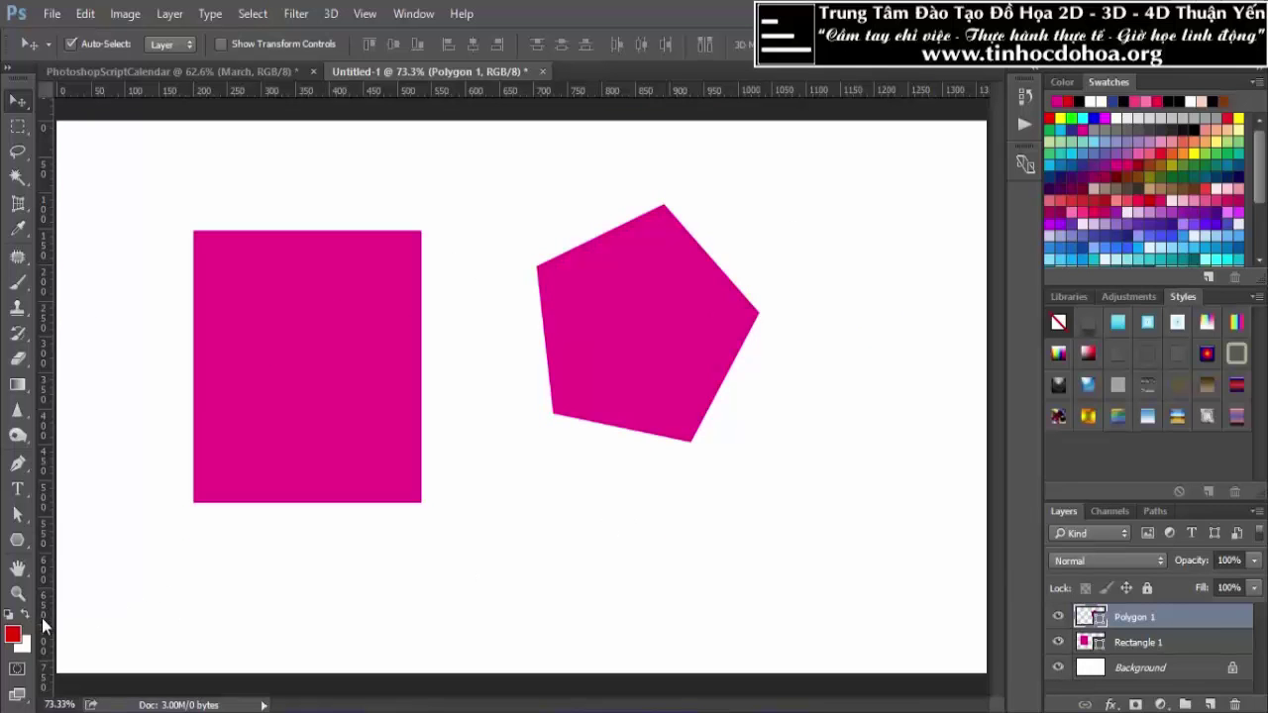
Select Rectangle 1 and load the Rounded Rectangle Radius Resizer script again.
{"action": "left_click", "coordinate": [309, 282]}
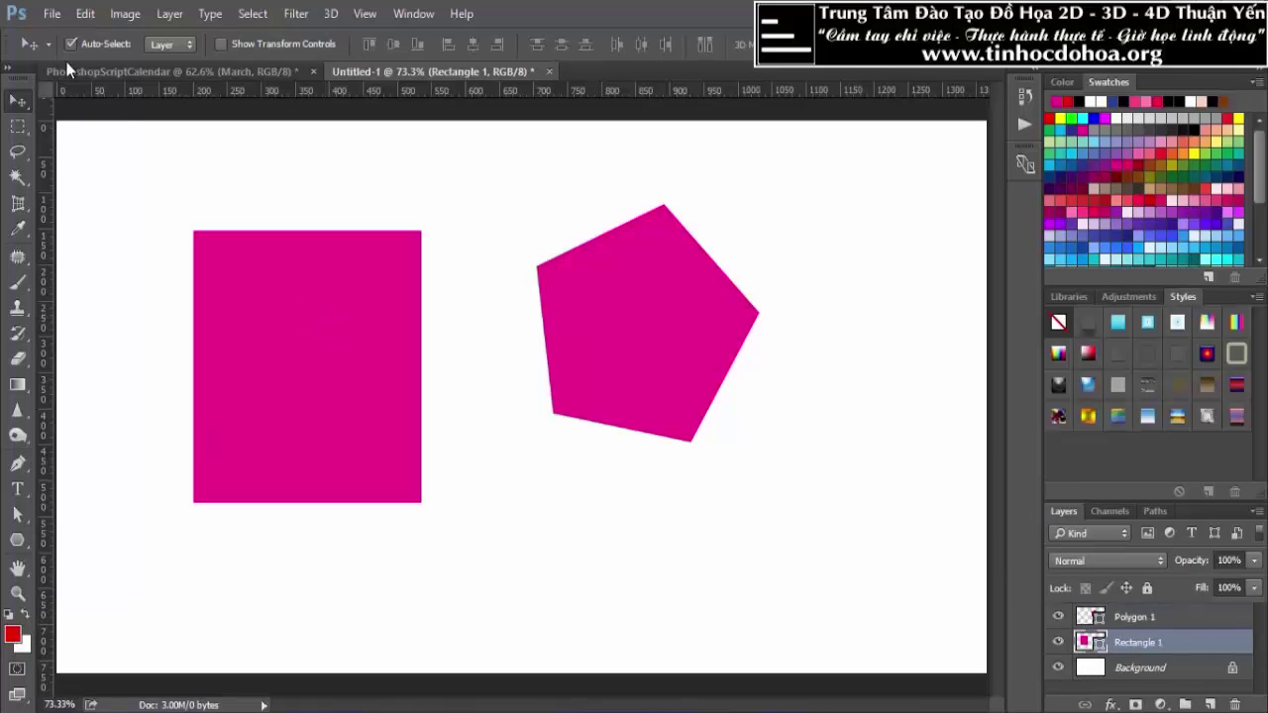
{"action": "left_click", "coordinate": [61, 15]}
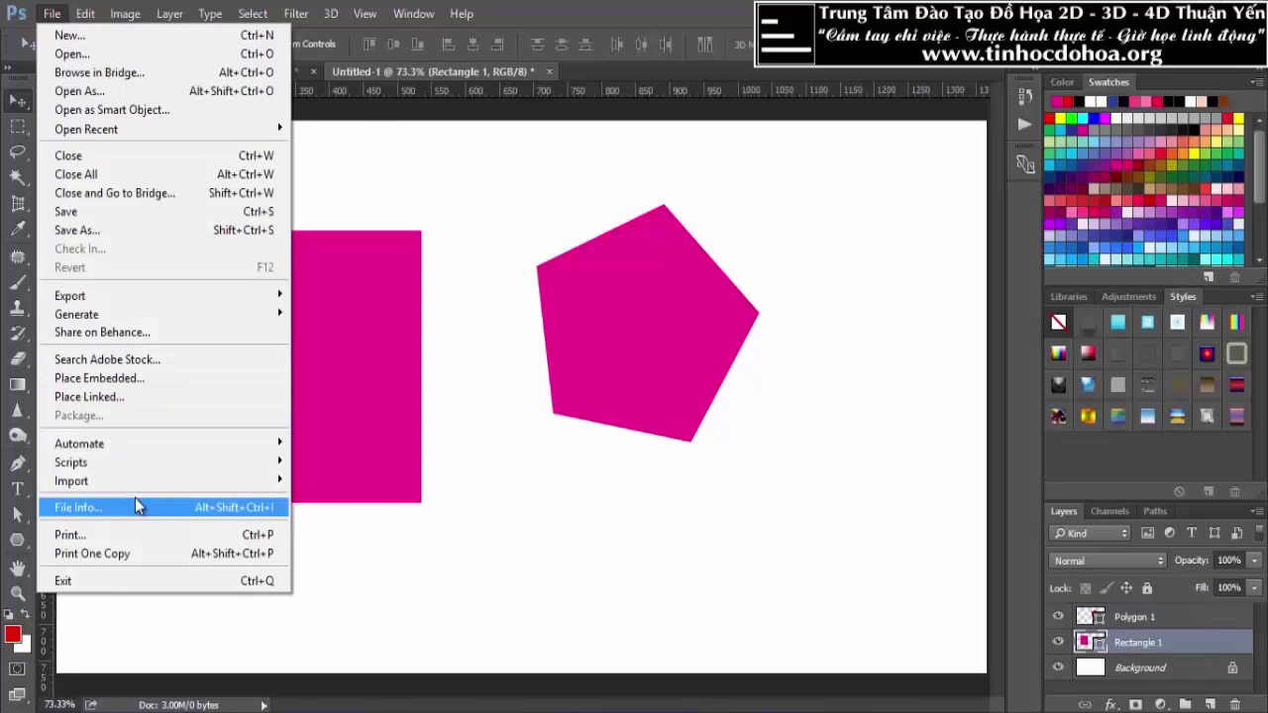
{"action": "mouse_move", "coordinate": [70, 461]}
{"action": "left_click", "coordinate": [327, 655]}
{"action": "left_click", "coordinate": [518, 174]}
{"action": "double_click", "coordinate": [518, 174]}
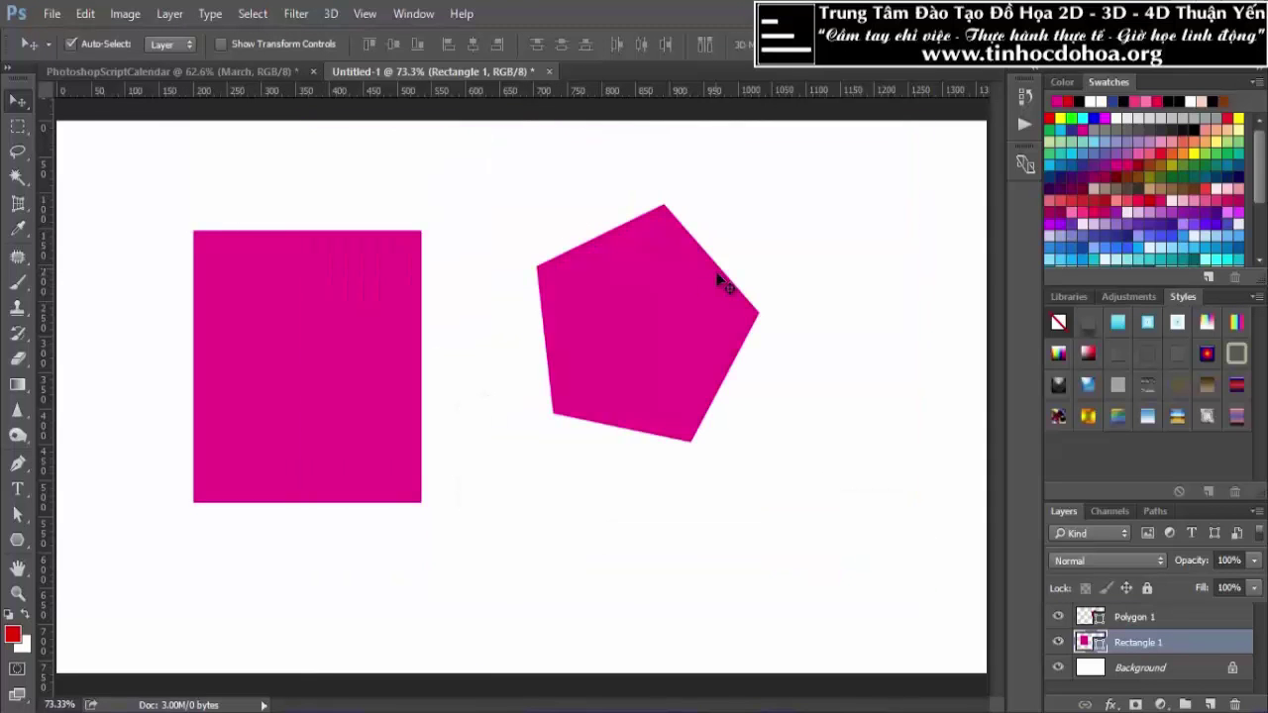
{"action": "left_click_drag", "start_coordinate": [636, 230], "coordinate": [839, 197]}
Give Rectangle 1 corner radii 20, 50, 10 and 5, then nudge the pentagon right.
{"action": "left_click", "coordinate": [819, 235]}
{"action": "type", "text": "20"}
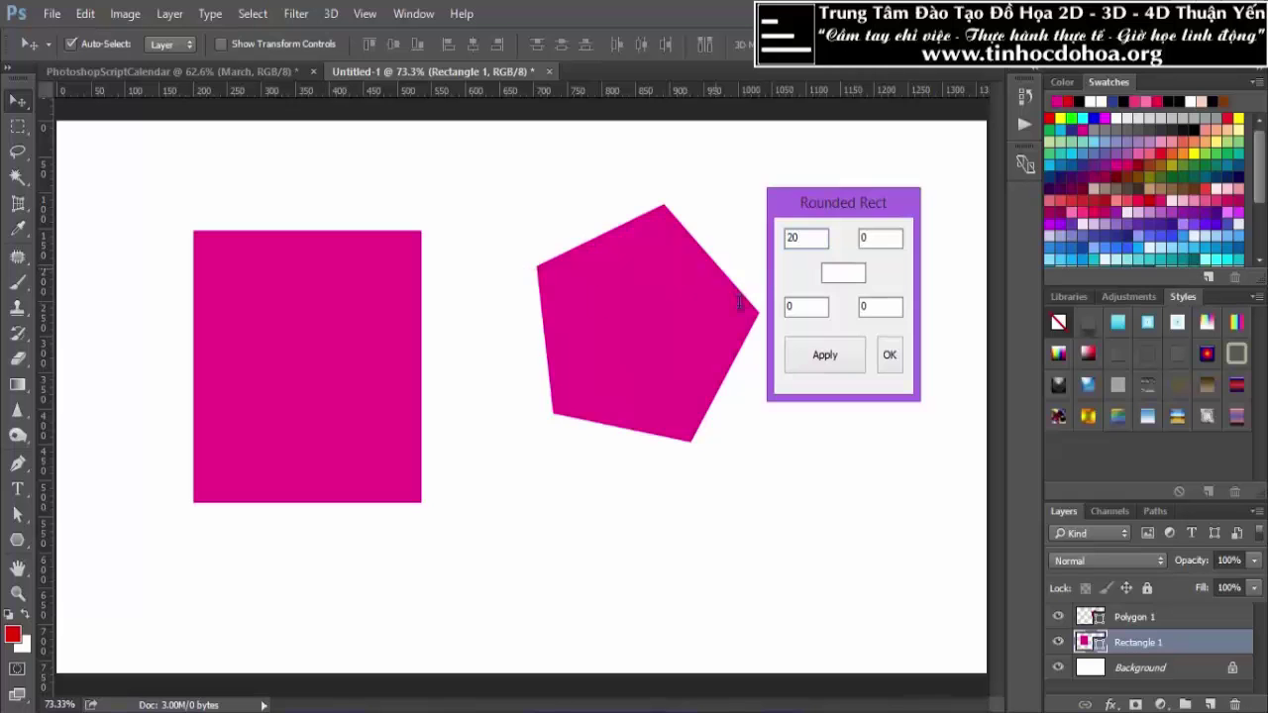
{"action": "left_click", "coordinate": [818, 307]}
{"action": "type", "text": "1"}
{"action": "left_click", "coordinate": [884, 306]}
{"action": "type", "text": "5"}
{"action": "left_click", "coordinate": [902, 236]}
{"action": "type", "text": "50"}
{"action": "left_click", "coordinate": [843, 356]}
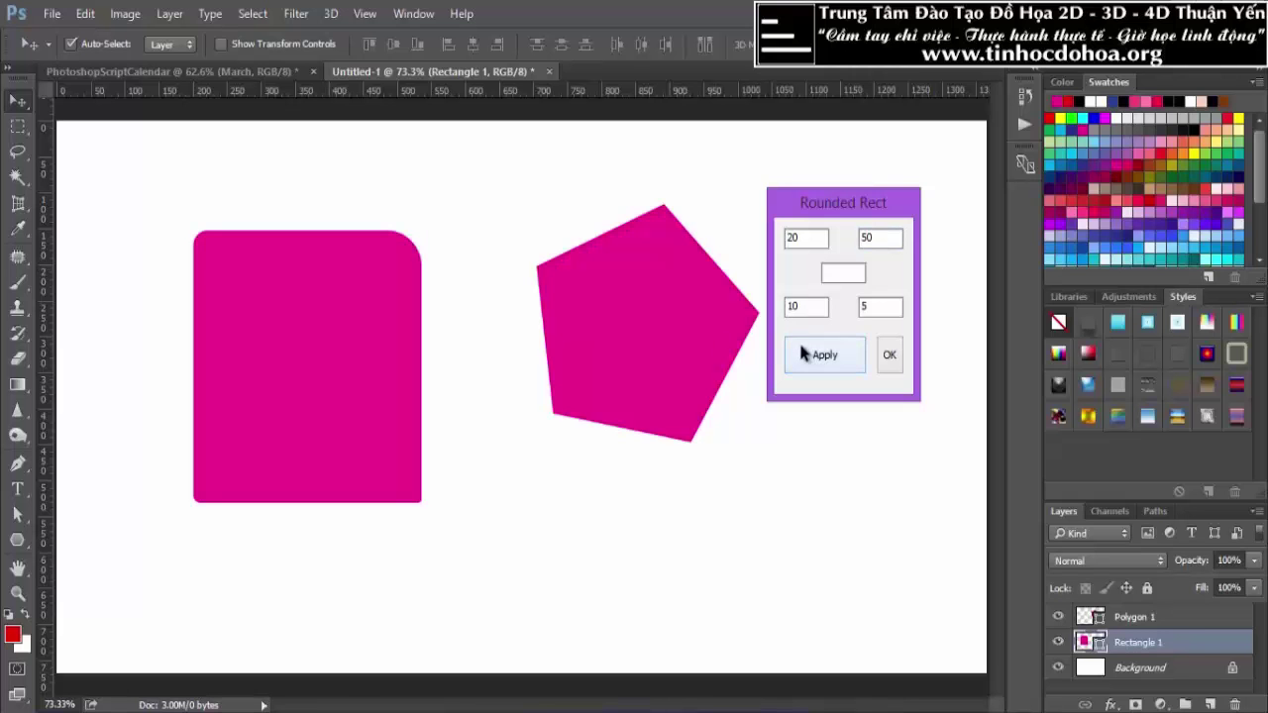
{"action": "left_click", "coordinate": [878, 357]}
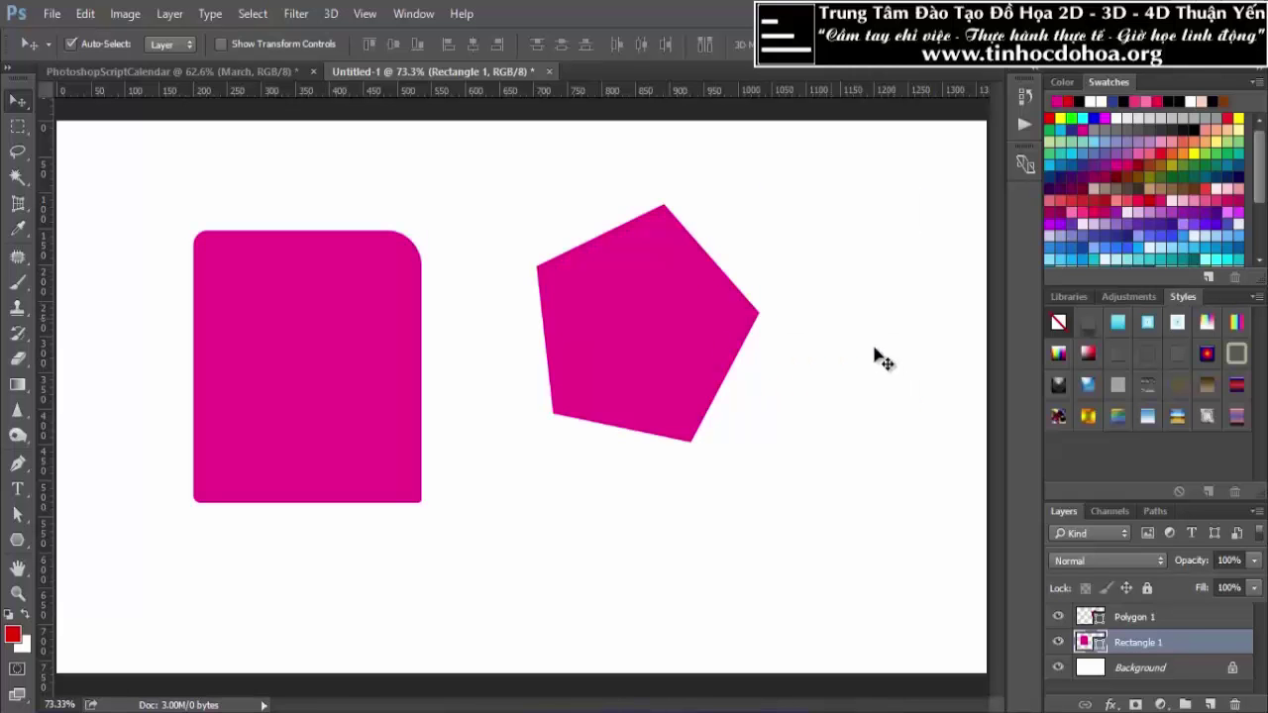
{"action": "left_click_drag", "start_coordinate": [650, 295], "coordinate": [673, 298]}
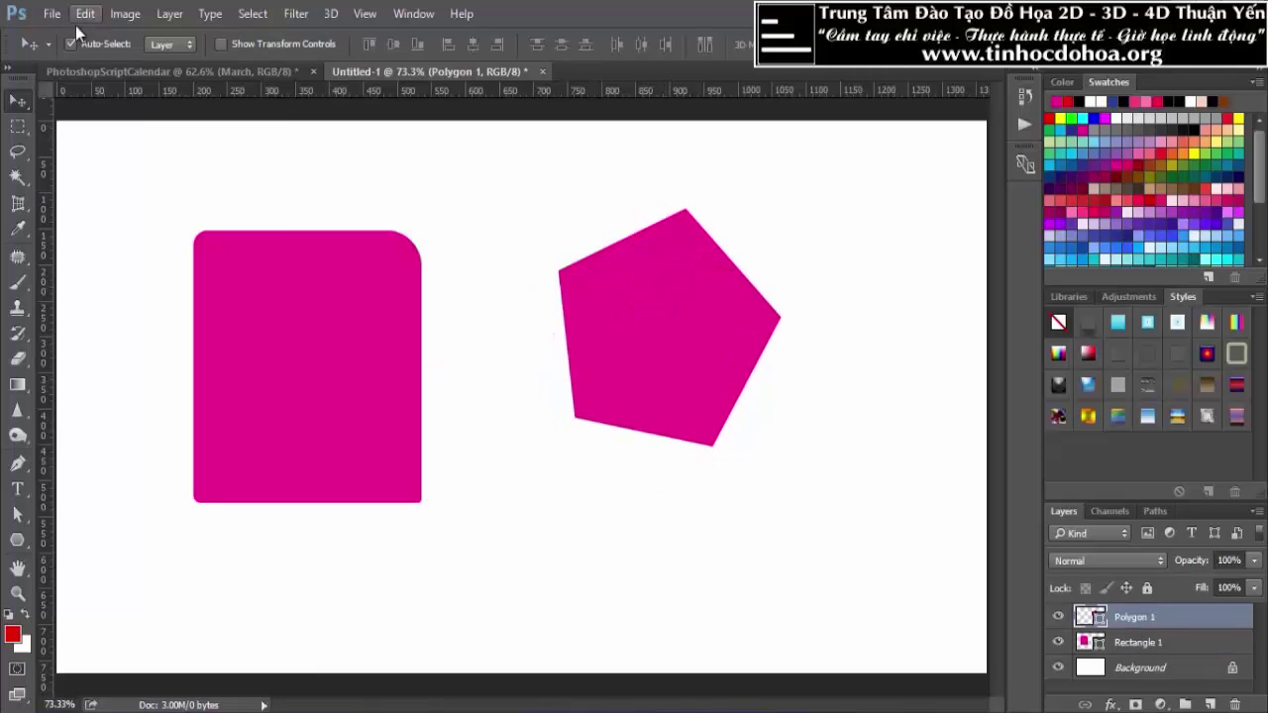
Load the resizer script for Polygon 1 and apply a 5 top-left radius.
{"action": "left_click", "coordinate": [52, 14]}
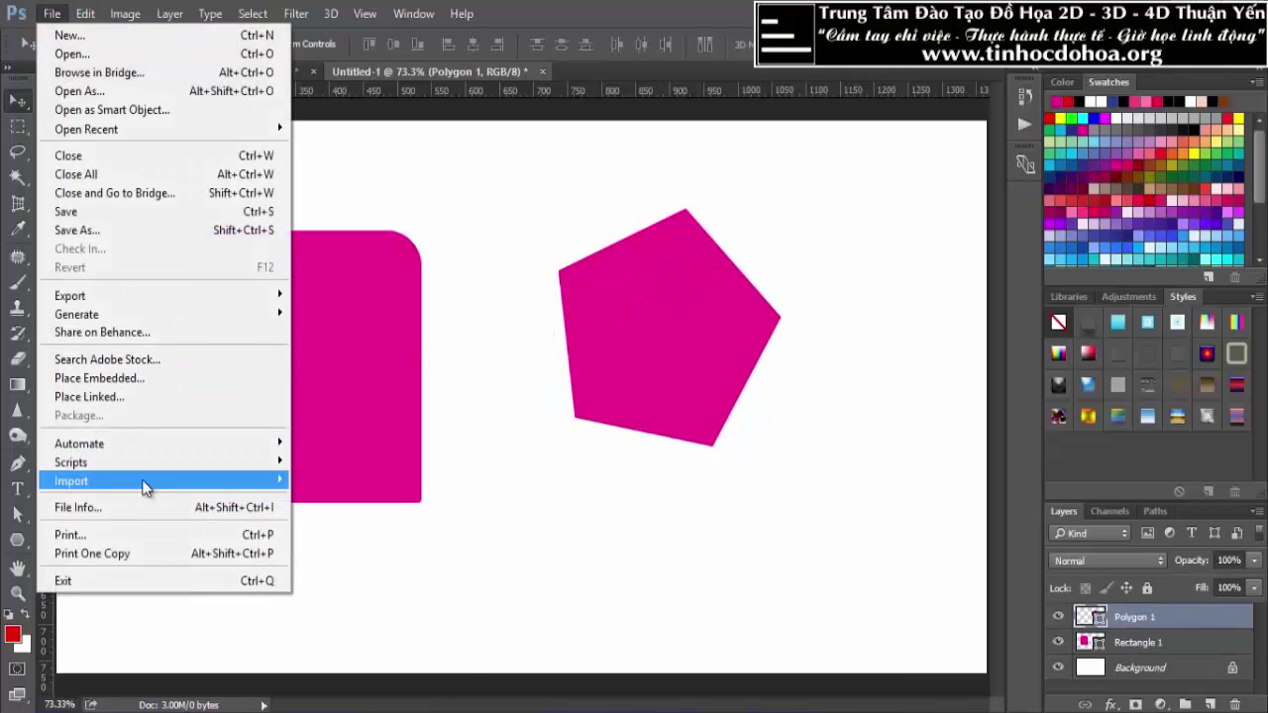
{"action": "left_click", "coordinate": [380, 655]}
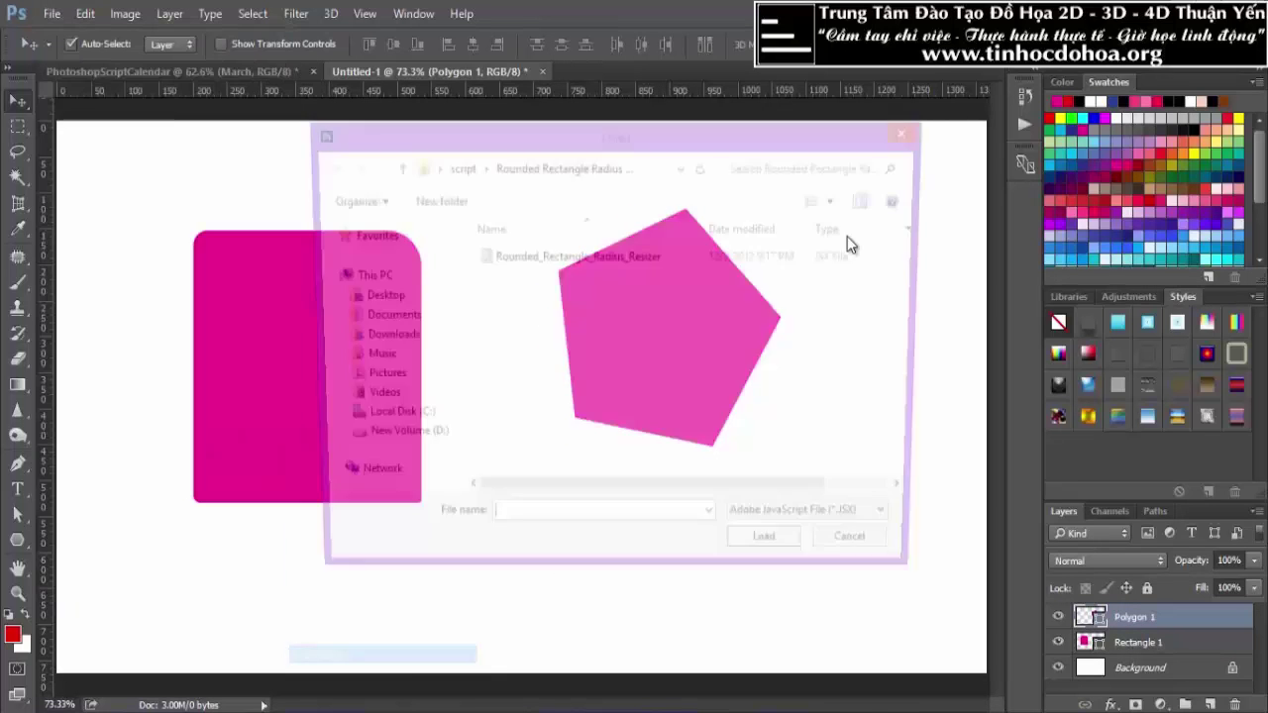
{"action": "double_click", "coordinate": [540, 257]}
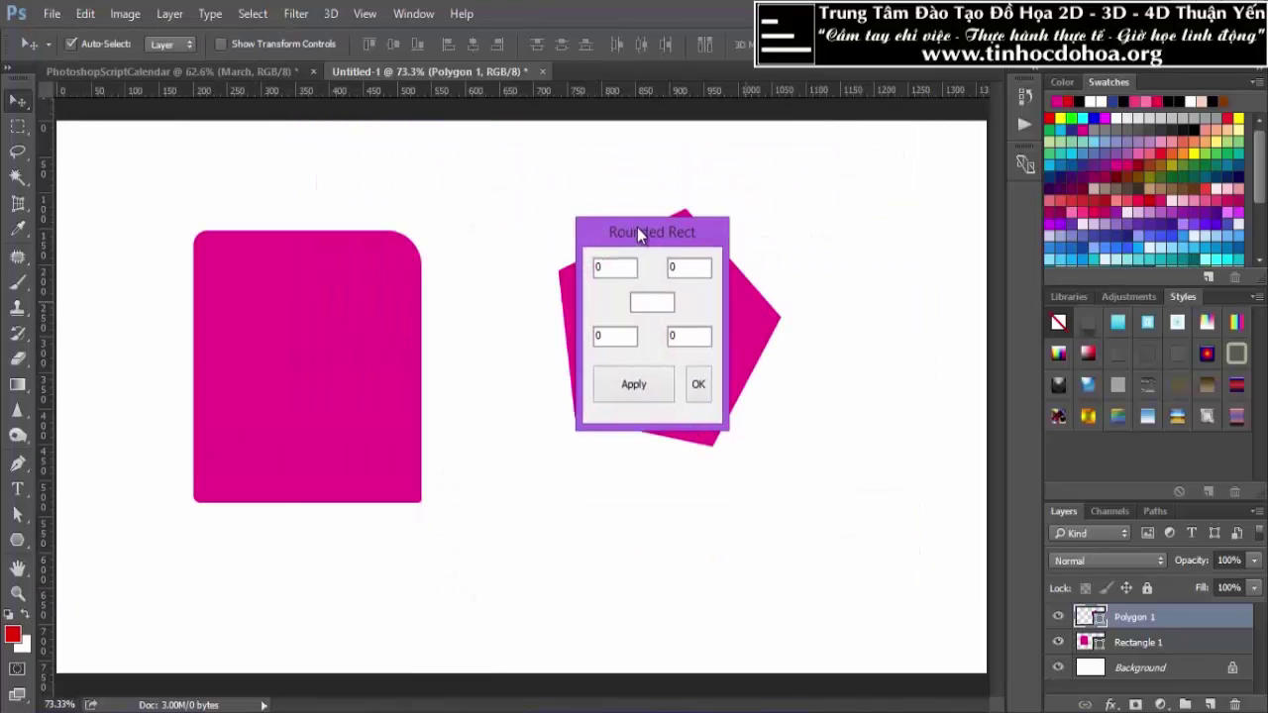
{"action": "left_click_drag", "start_coordinate": [636, 232], "coordinate": [863, 209]}
{"action": "type", "text": "5"}
{"action": "left_click", "coordinate": [841, 359]}
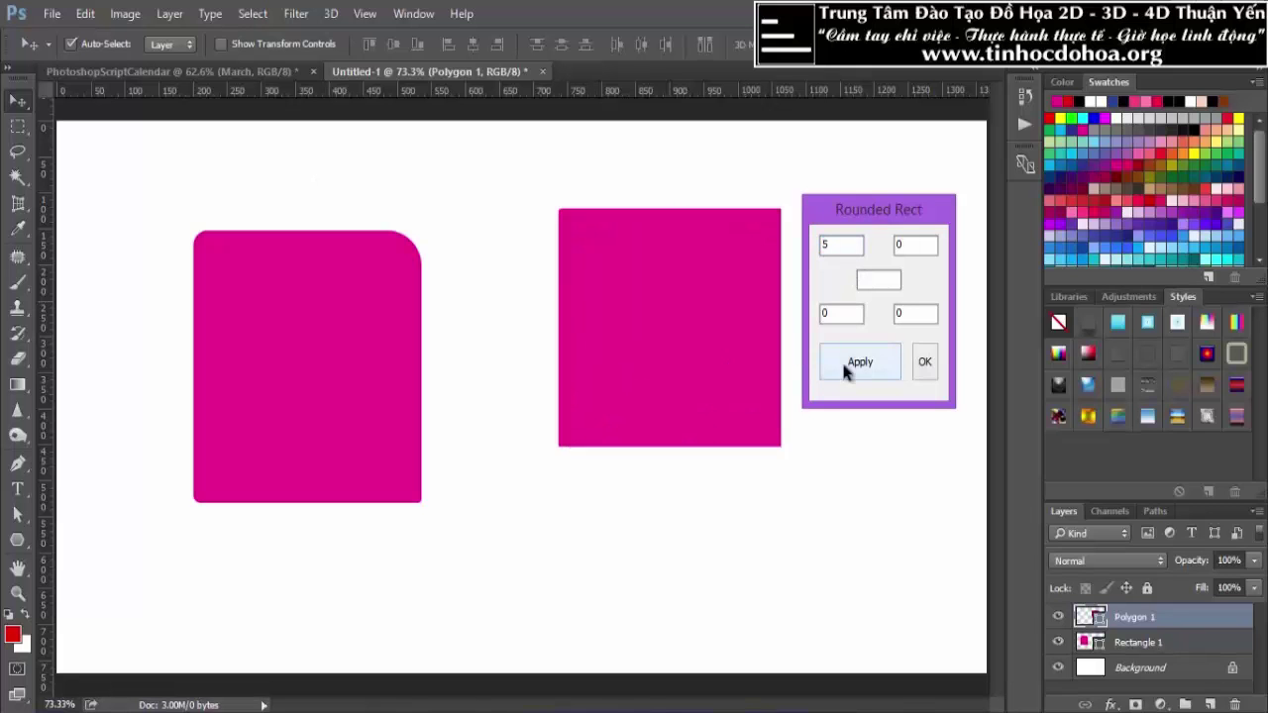
{"action": "left_click", "coordinate": [847, 362]}
{"action": "left_click", "coordinate": [853, 364]}
Apply top-right 20, bottom-left 30 and bottom-right 50 radii, then confirm.
{"action": "double_click", "coordinate": [913, 245]}
{"action": "type", "text": "20"}
{"action": "left_click", "coordinate": [862, 358]}
{"action": "type", "text": "30"}
{"action": "left_click", "coordinate": [892, 367]}
{"action": "double_click", "coordinate": [920, 313]}
{"action": "type", "text": "50"}
{"action": "left_click", "coordinate": [859, 362]}
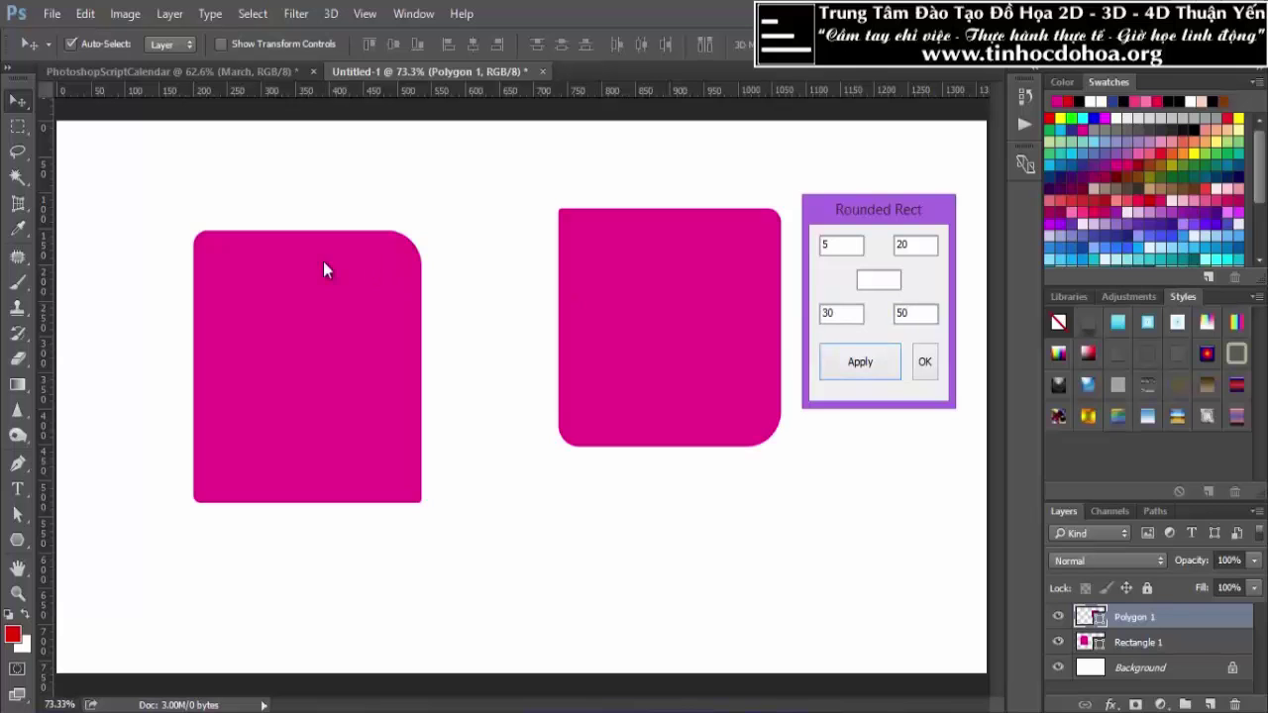
{"action": "left_click", "coordinate": [921, 361]}
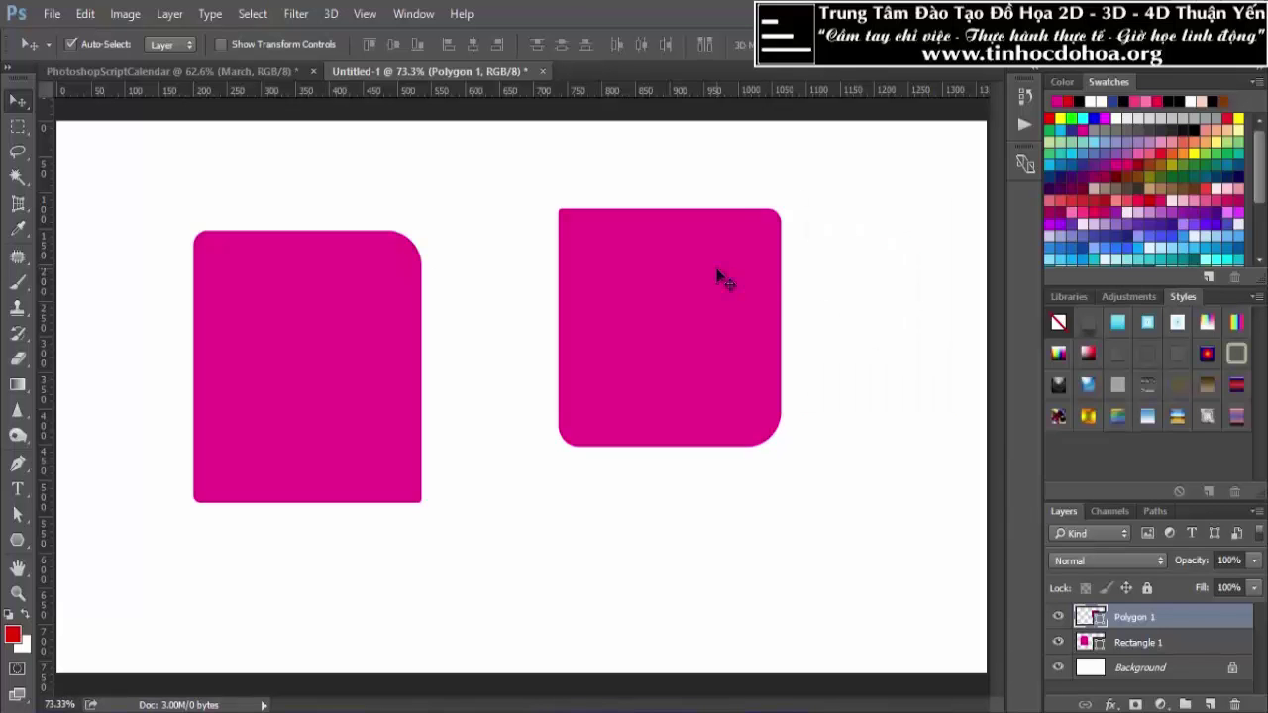
{"action": "scroll", "coordinate": [733, 248], "scroll_direction": "up", "scroll_amount": 2}
{"action": "scroll", "coordinate": [740, 214], "scroll_direction": "up", "scroll_amount": 1}
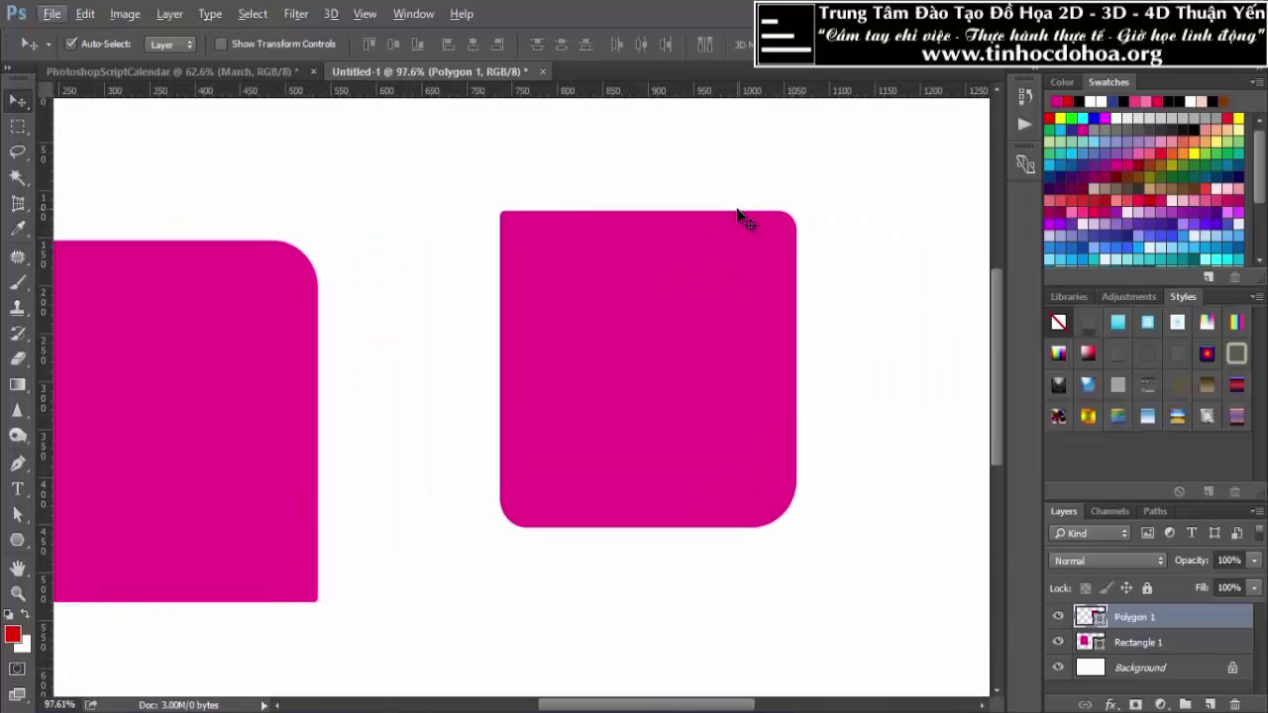